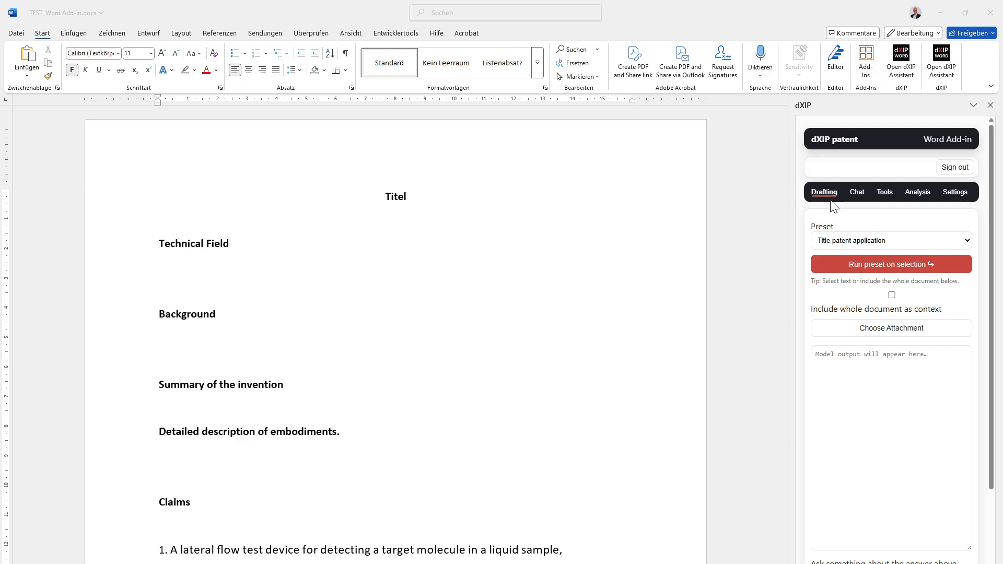
- View the add-in's LLM settings with the MAAS API key field, and return to the drafting functions
left_click(955, 192)
left_click(912, 261)
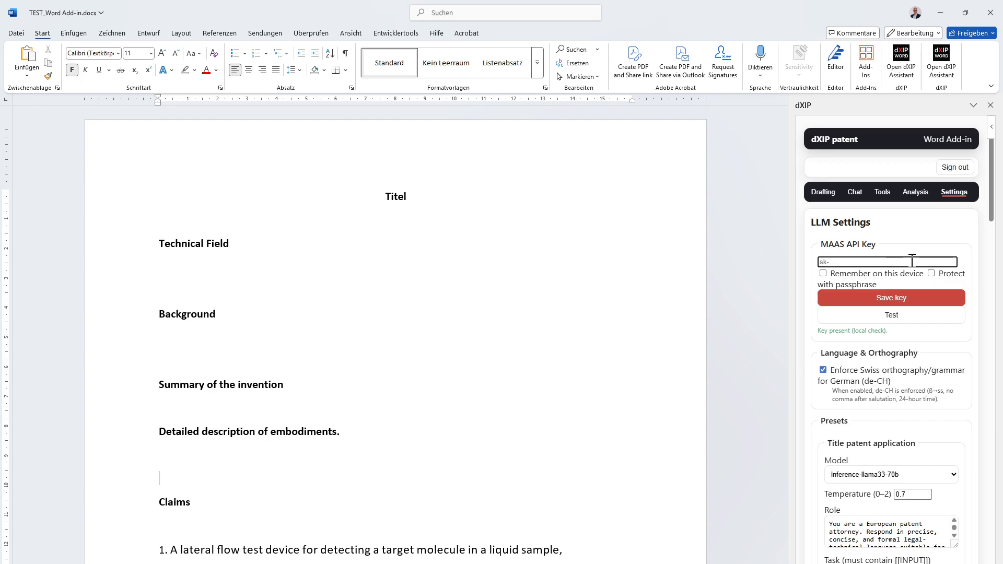
left_click(819, 199)
- Remove the full stop at the end of the "Detailed description of embodiments" heading and save the document
scroll(593, 391, "down", 1)
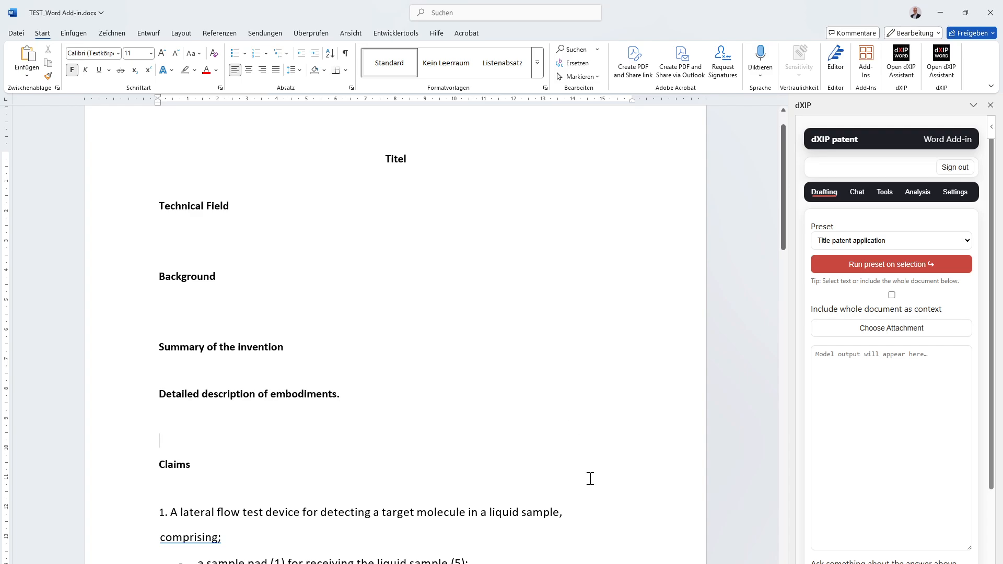
scroll(616, 504, "up", 1)
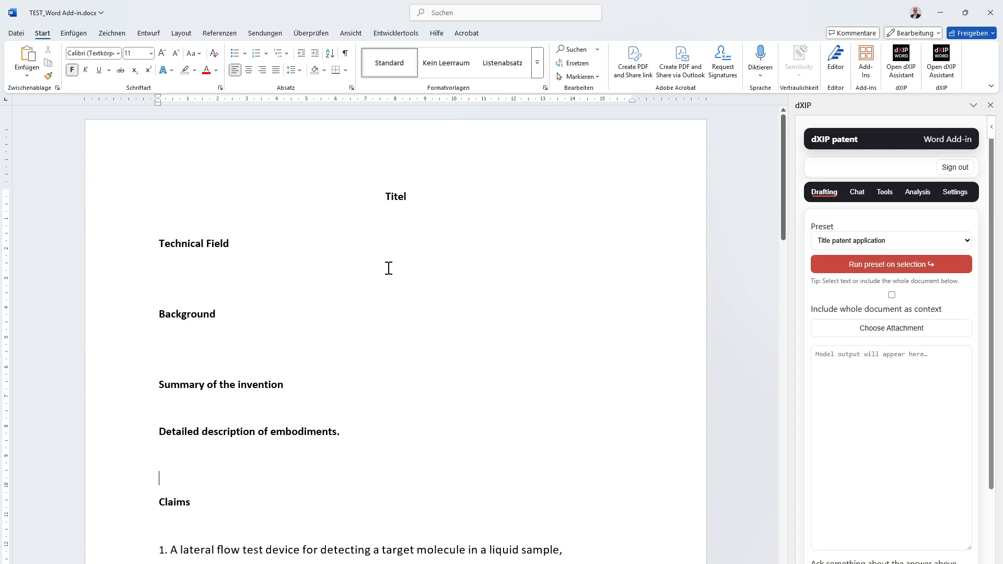
left_click(355, 435)
key("BackSpace")
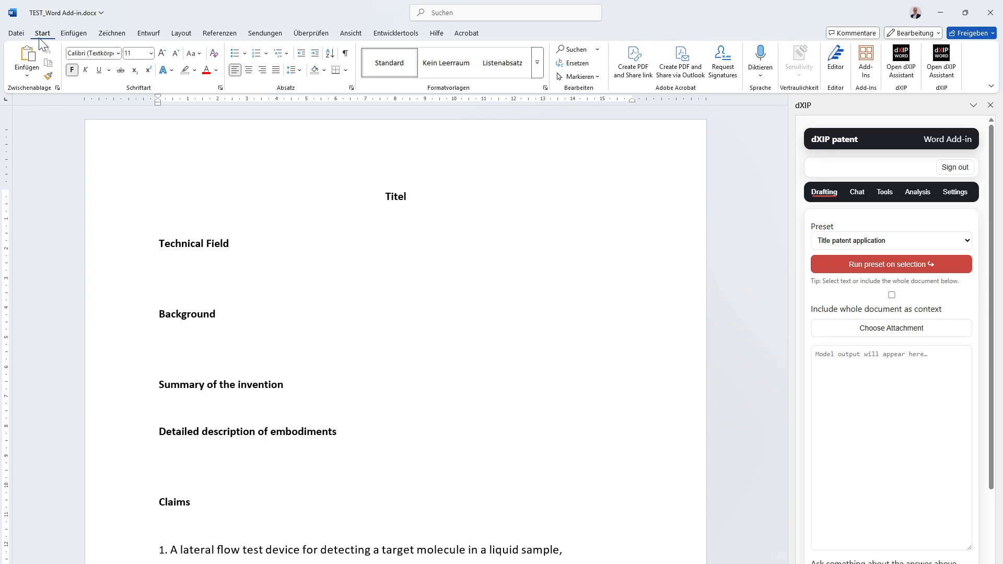
key("ctrl+s")
- Read the claims of the patent application and highlight claim 1 in full
scroll(298, 311, "down", 2)
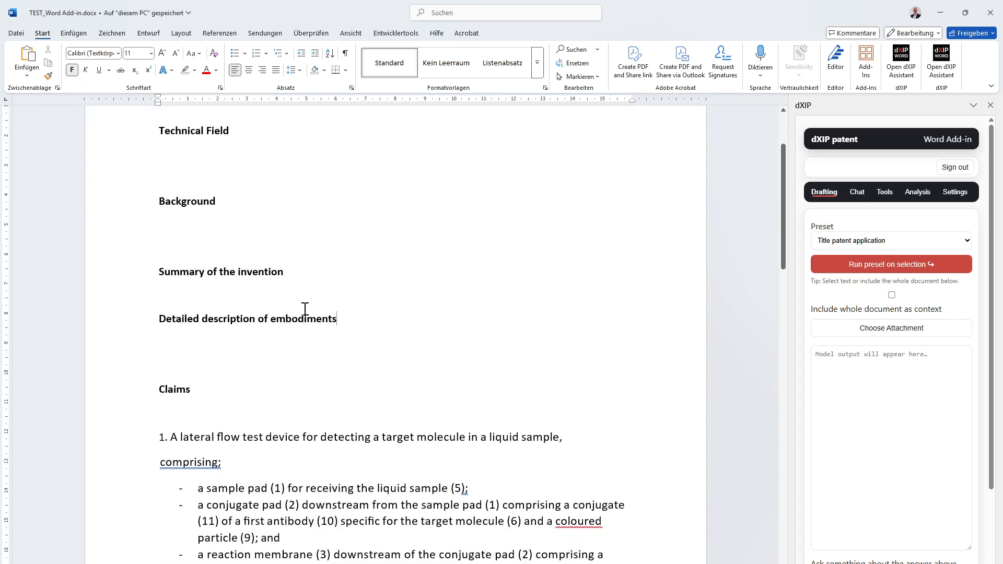
scroll(410, 409, "down", 4)
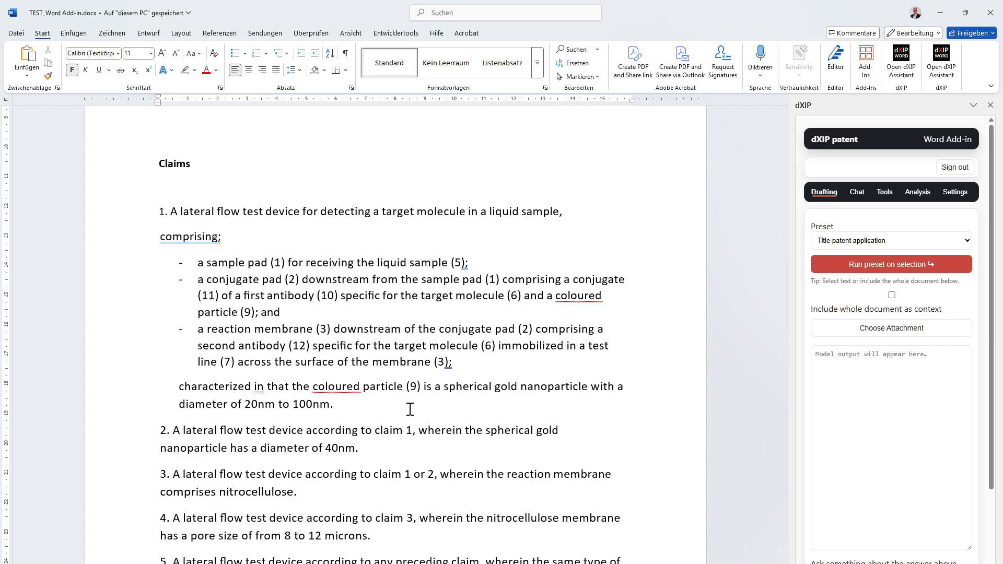
left_click(352, 403)
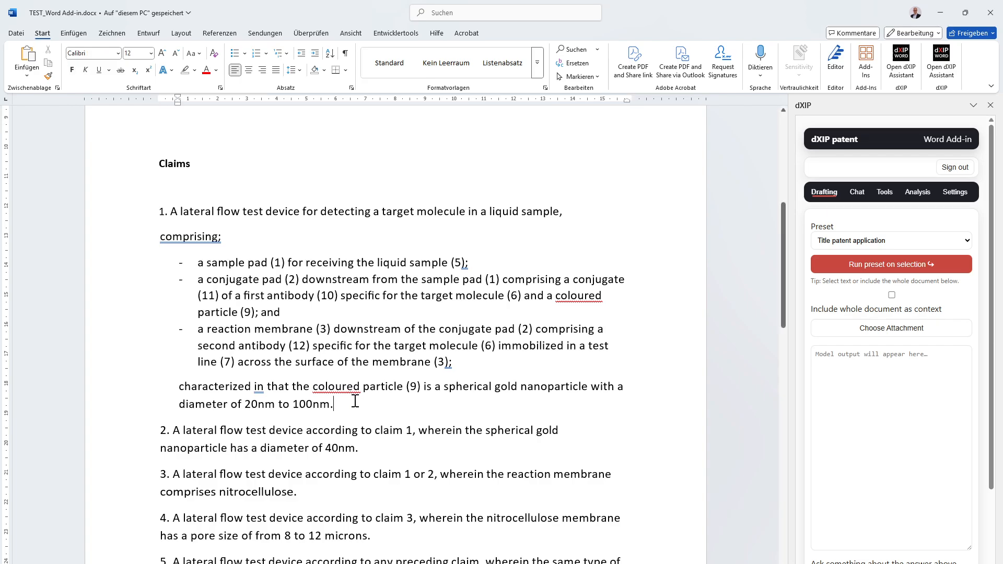
left_click(198, 261, "shift")
left_click(138, 224, "shift")
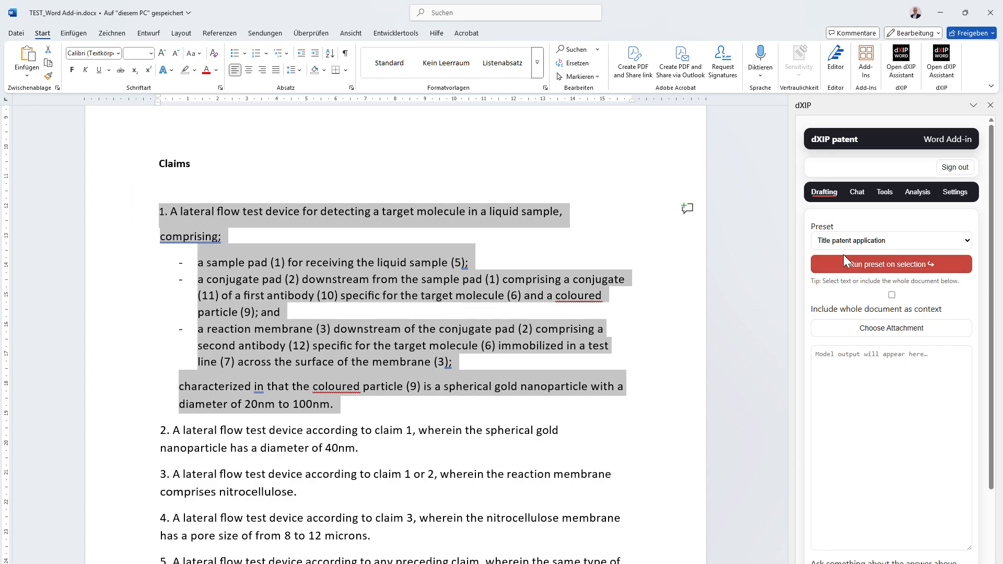
left_click(688, 349)
- Examine the available drafting presets and the model, temperature, role and task settings defined for them
left_click(892, 241)
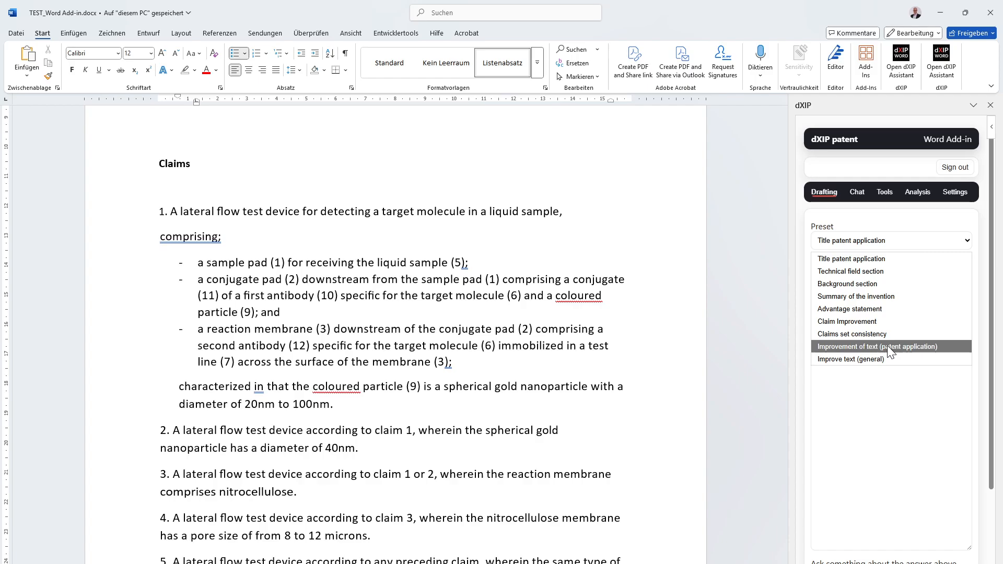
left_click(909, 240)
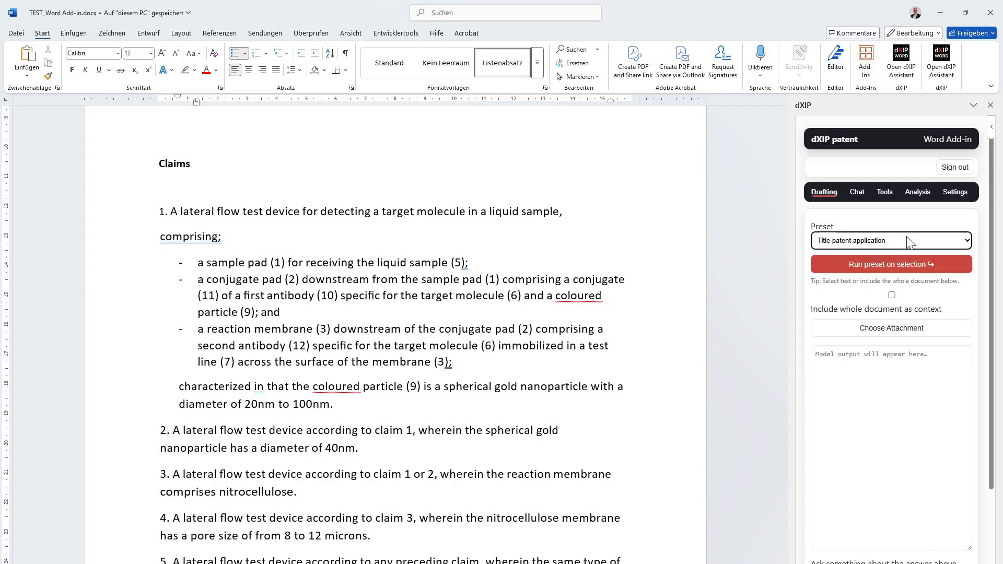
left_click(956, 193)
scroll(931, 418, "down", 7)
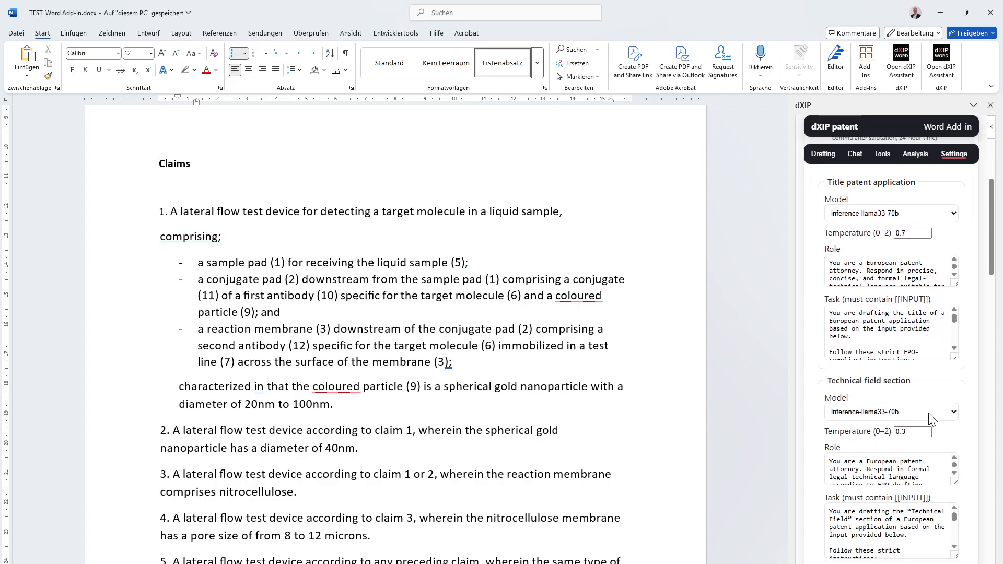
scroll(931, 416, "up", 3)
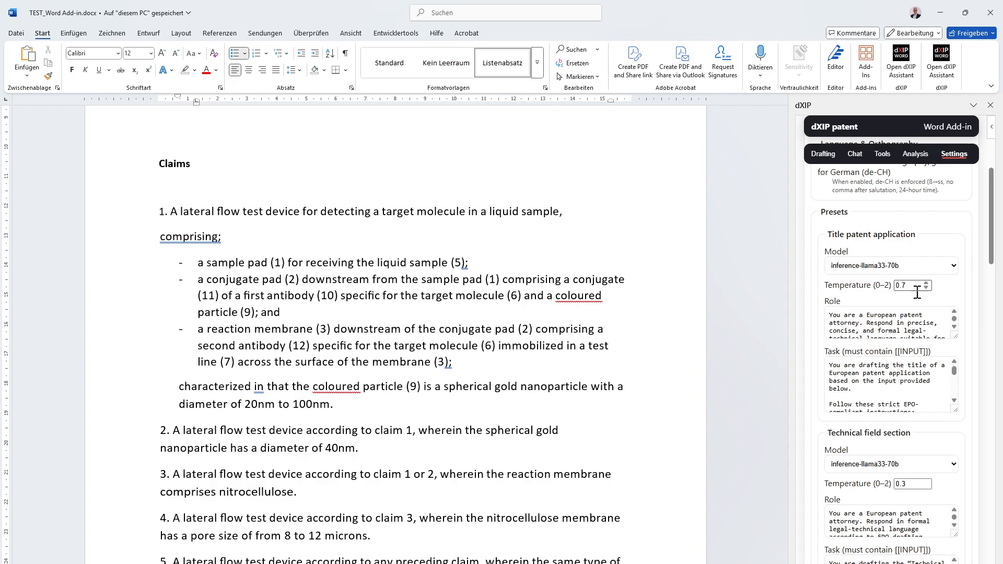
left_click(899, 322)
left_click(892, 373)
scroll(893, 374, "down", 2)
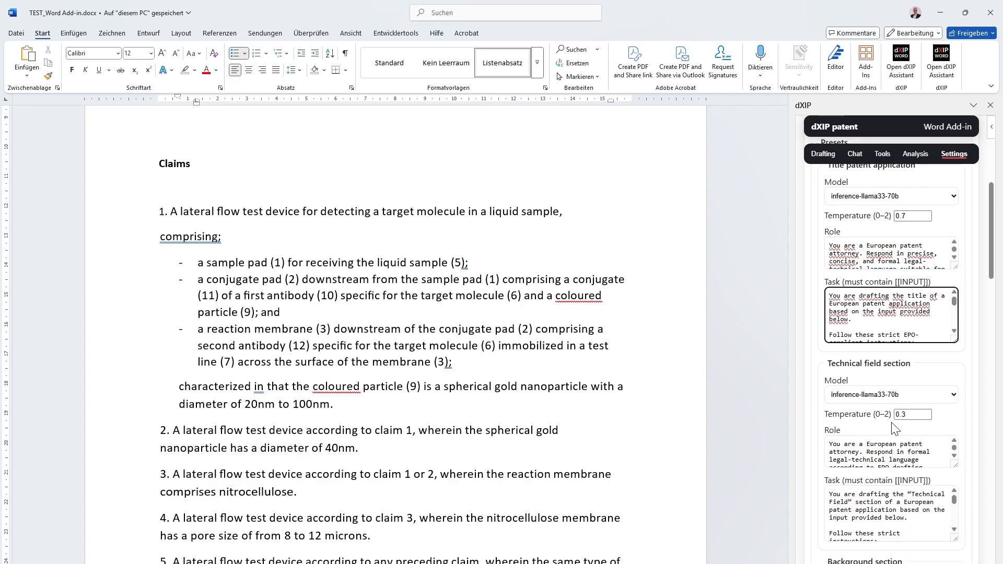
scroll(895, 413, "down", 1)
scroll(895, 383, "down", 2)
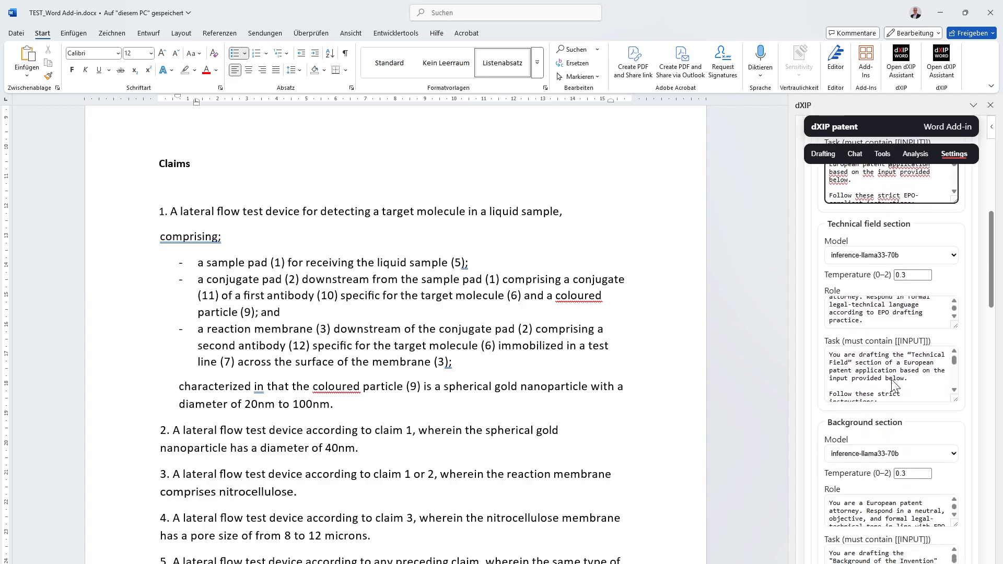
scroll(898, 377, "down", 3)
scroll(901, 375, "down", 3)
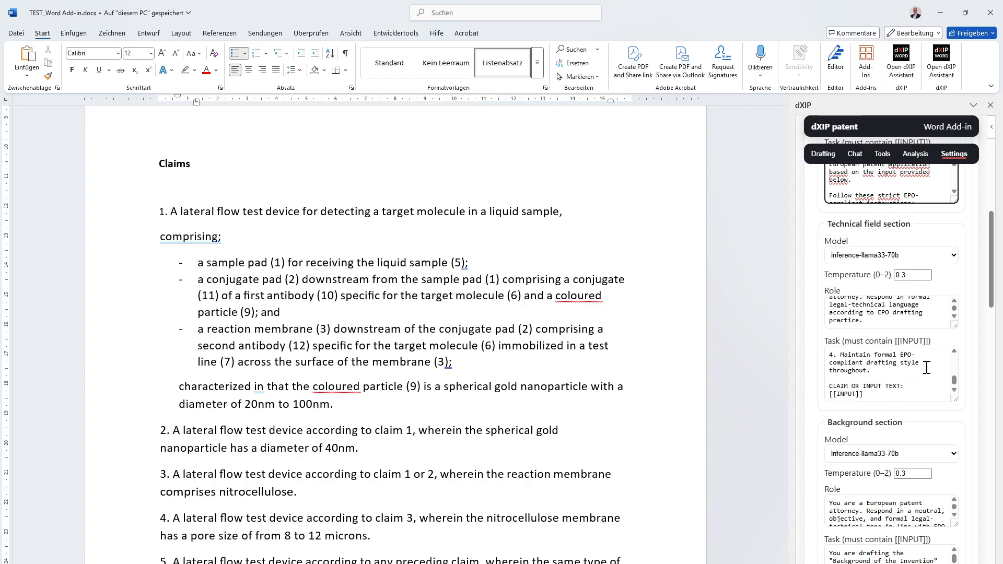
scroll(973, 342, "down", 2)
scroll(973, 342, "down", 18)
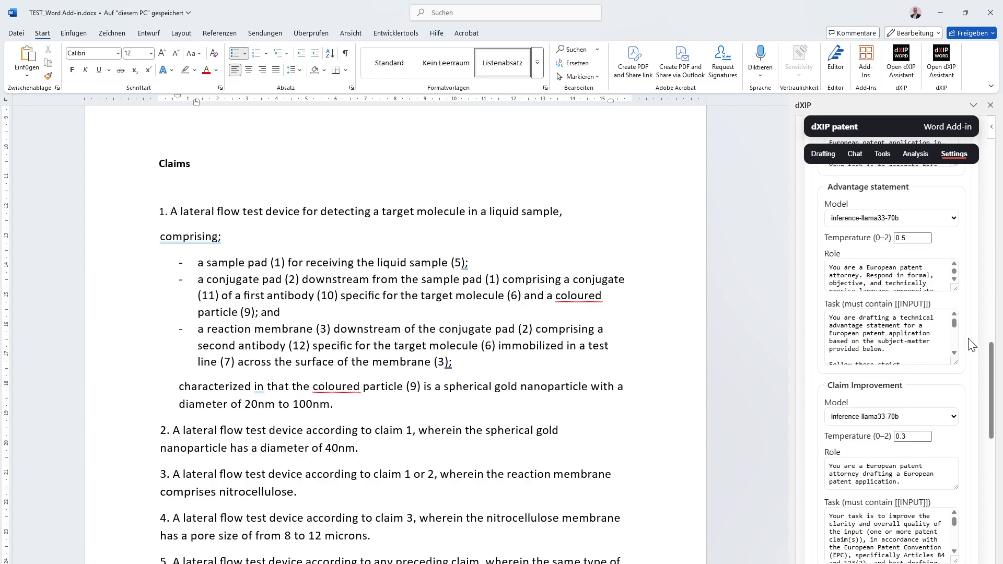
scroll(986, 510, "down", 1)
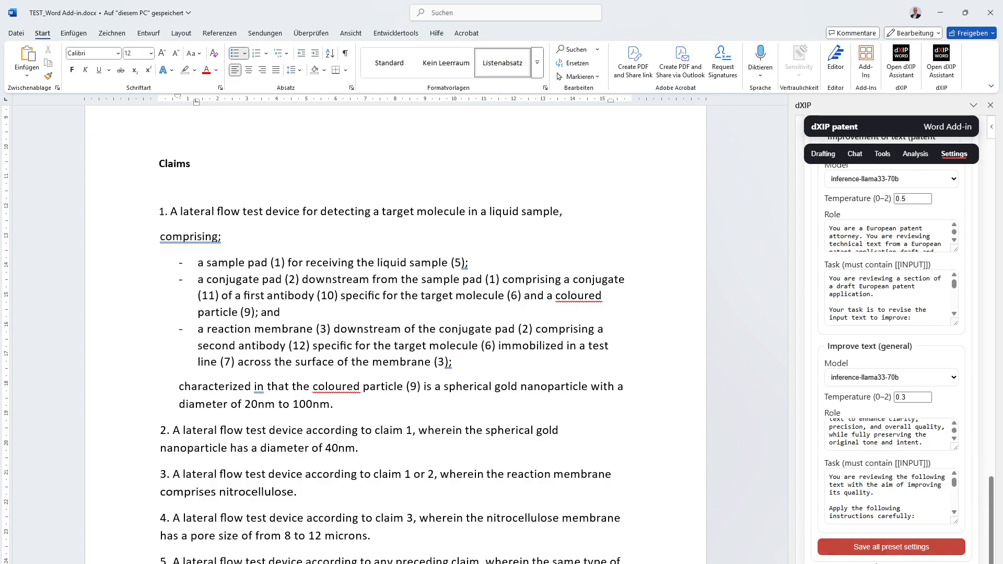
scroll(920, 508, "up", 20)
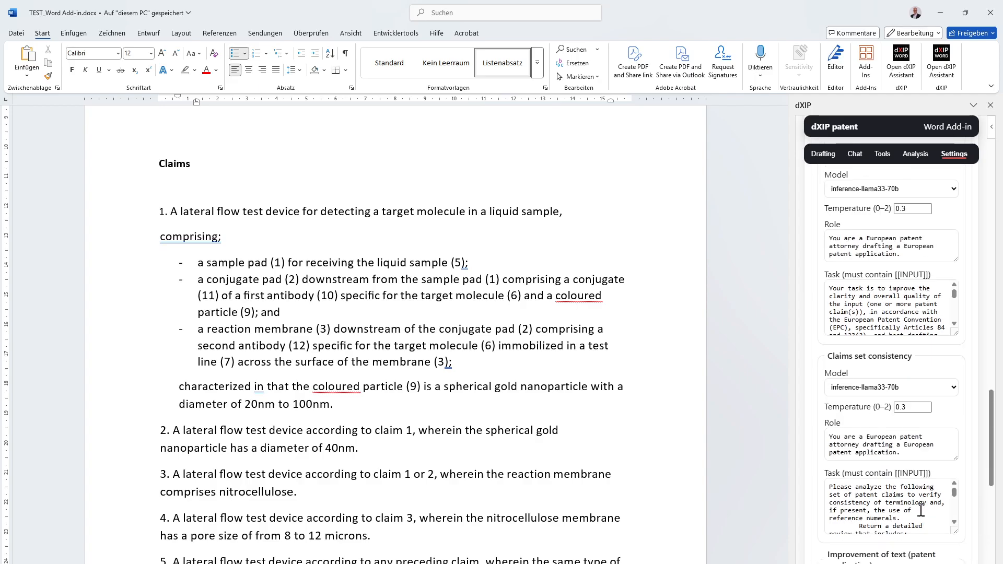
scroll(926, 508, "up", 1)
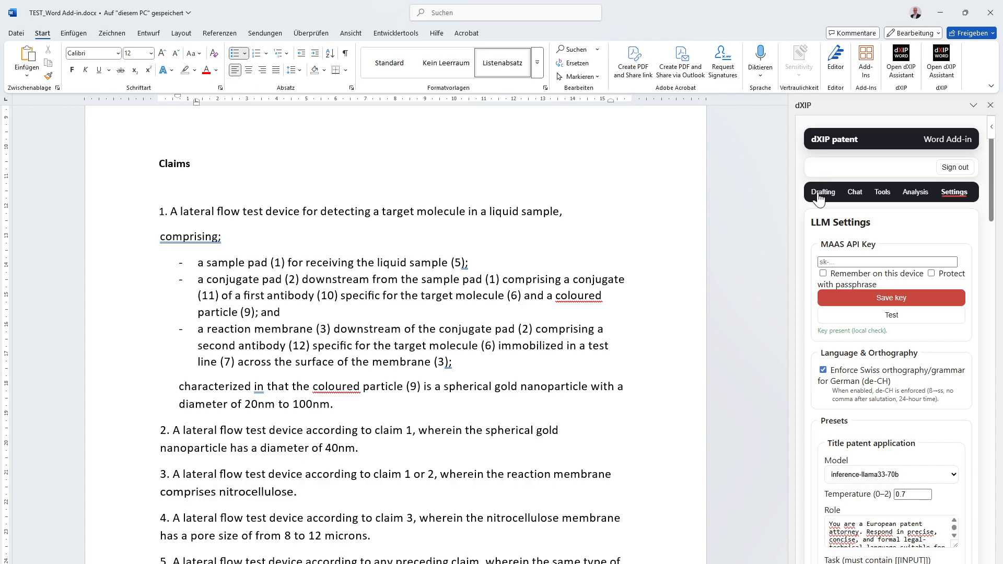
- Run the Claim Improvement drafting preset on the full text of claim 1
left_click(825, 191)
left_click_drag(370, 404, 107, 214)
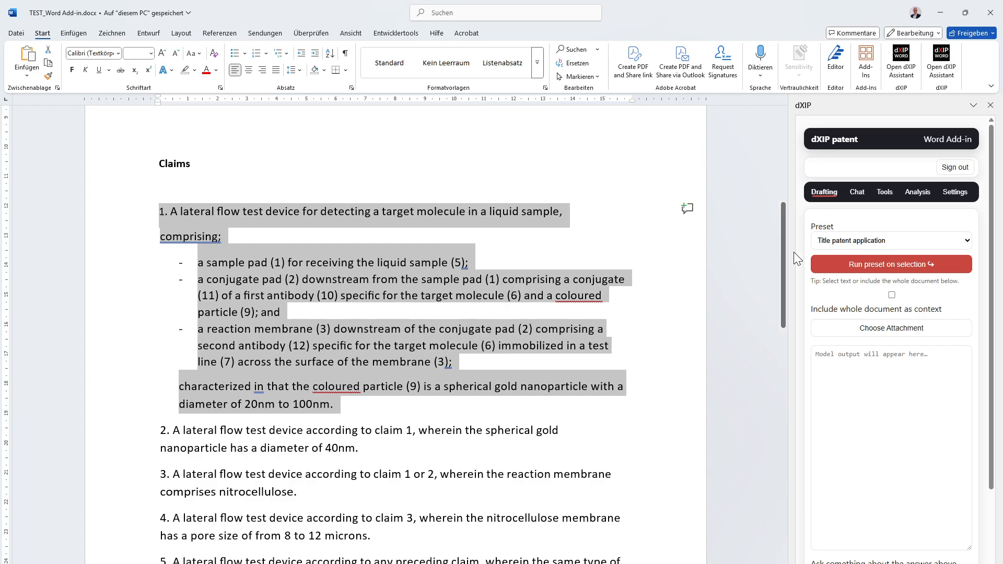
left_click(839, 243)
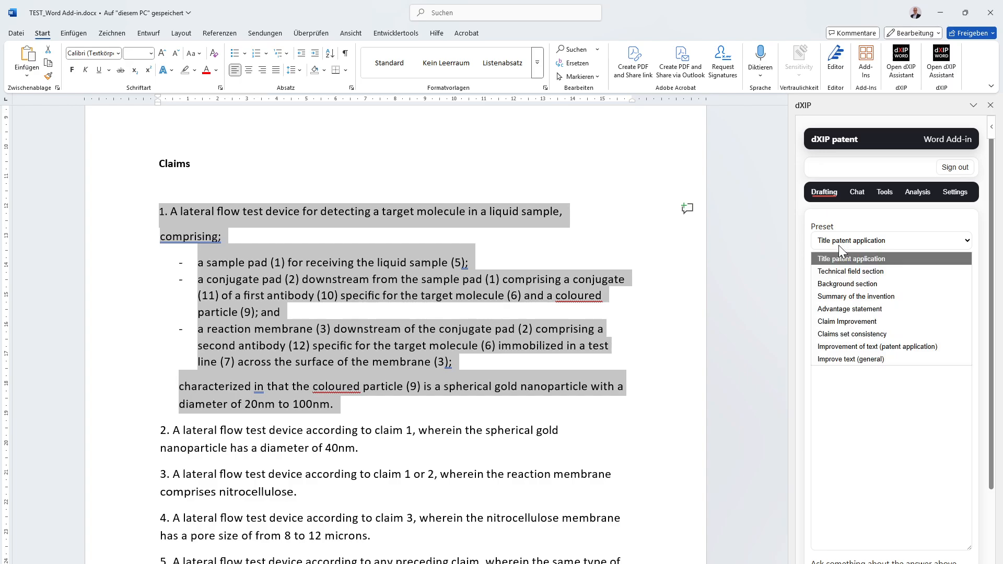
left_click(906, 319)
left_click(902, 265)
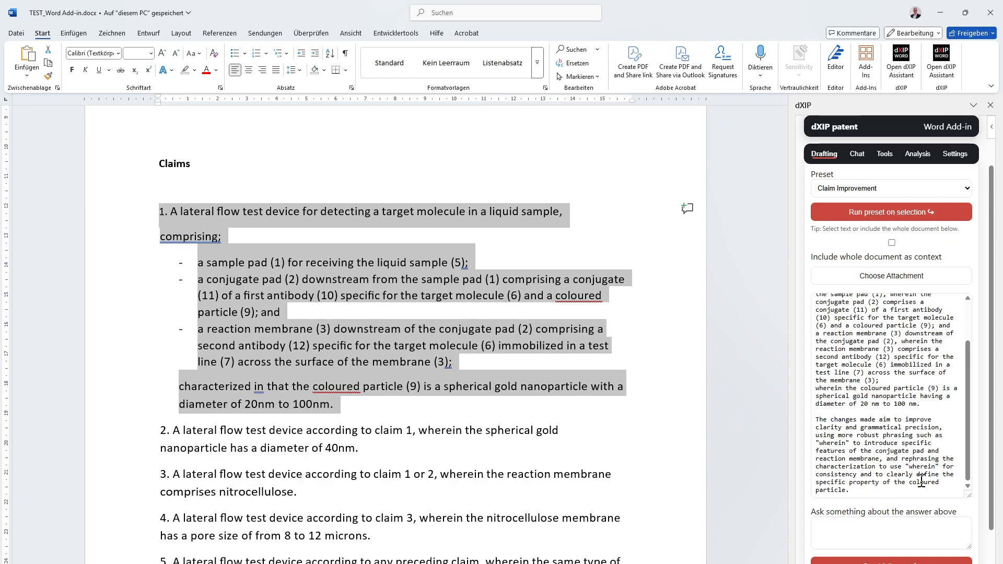
- Read the improved claim 1 and its explanation of changes, highlighting the revised claim text and the final clause on the nanoparticle diameter
scroll(933, 469, "down", 1)
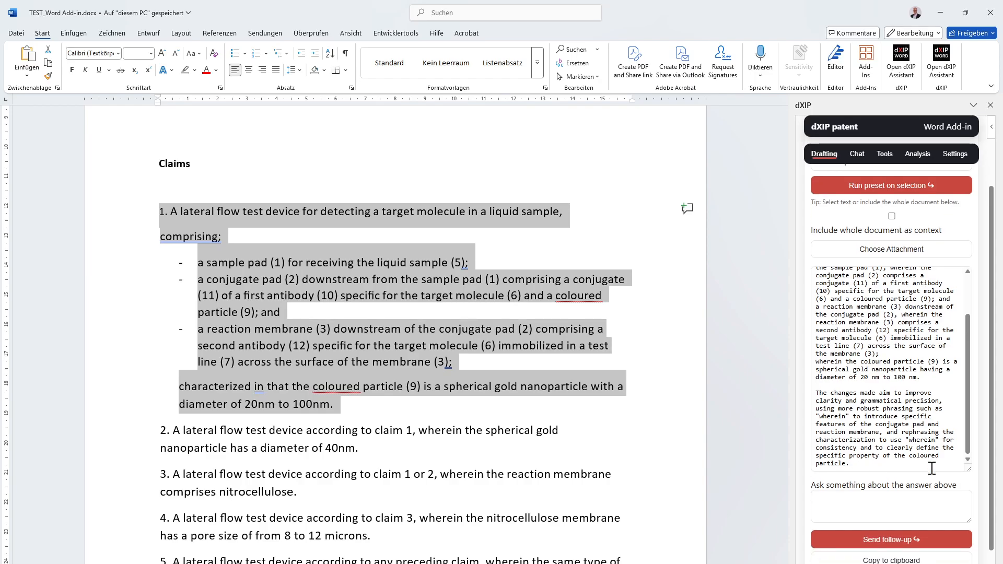
scroll(933, 469, "down", 1)
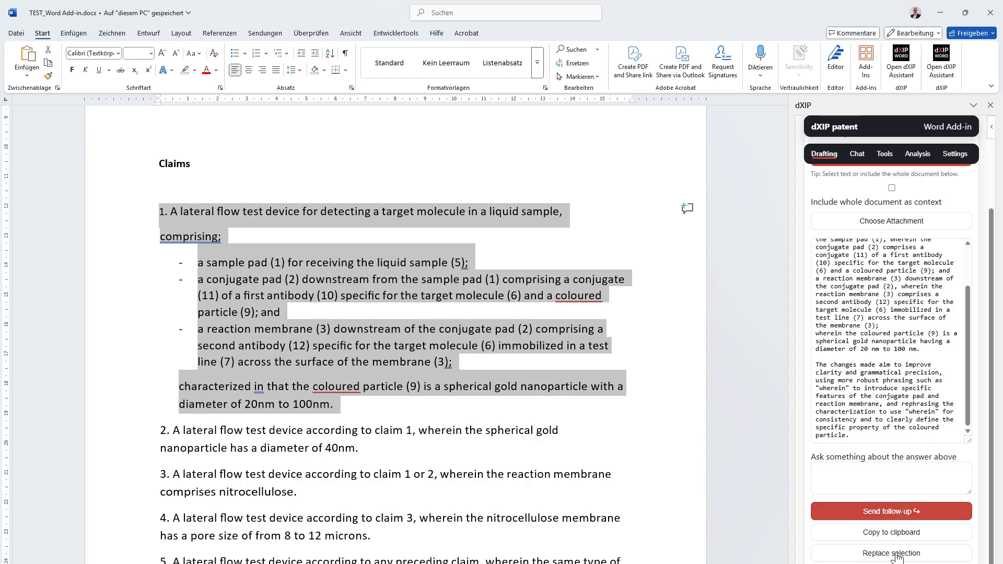
scroll(924, 360, "up", 2)
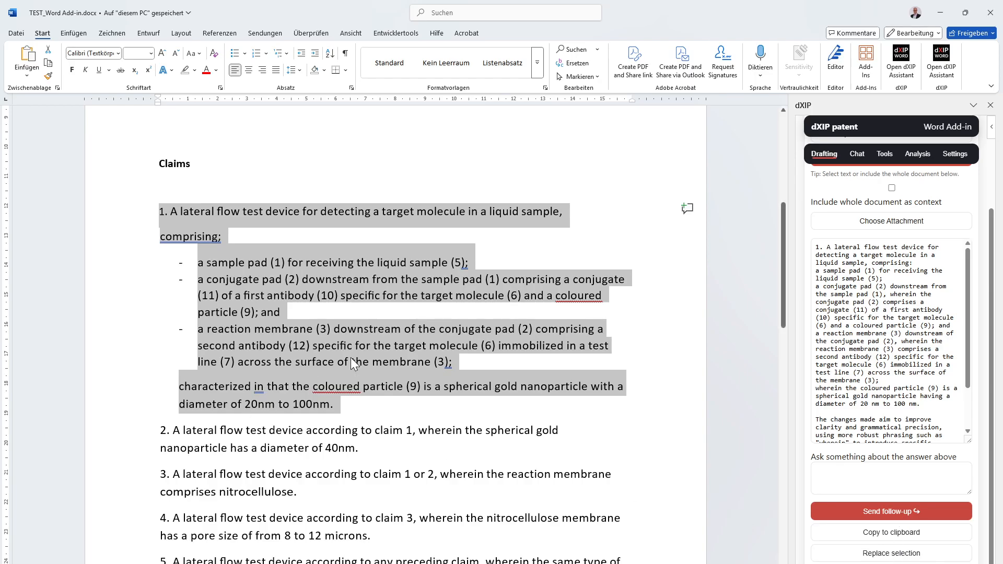
left_click_drag(931, 404, 767, 248)
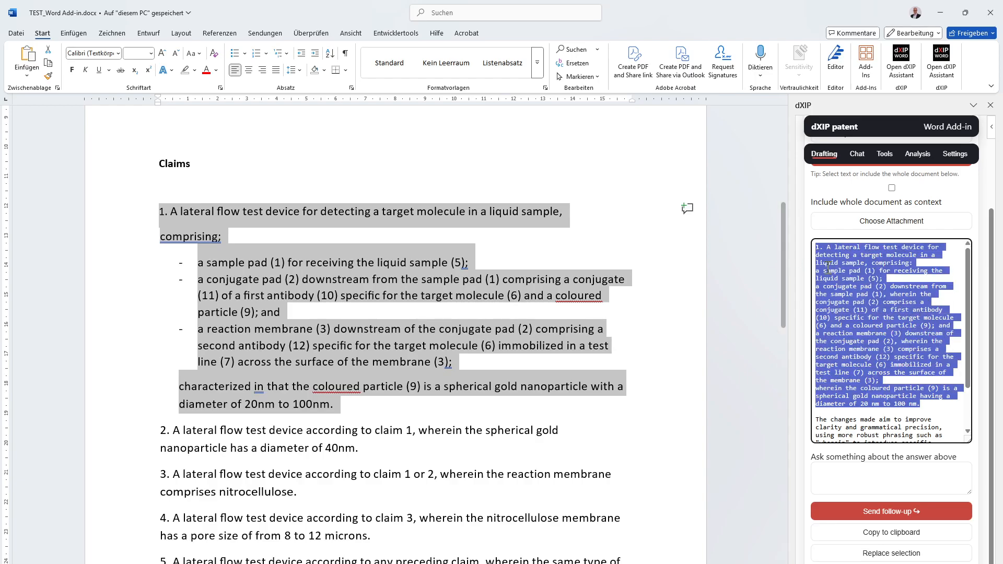
right_click(857, 278)
left_click(854, 288)
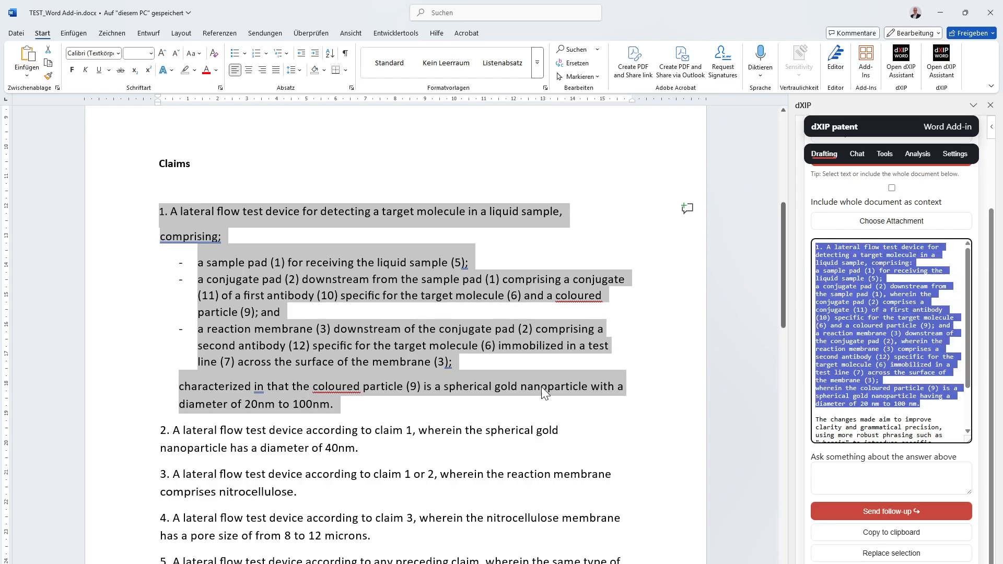
left_click(957, 407)
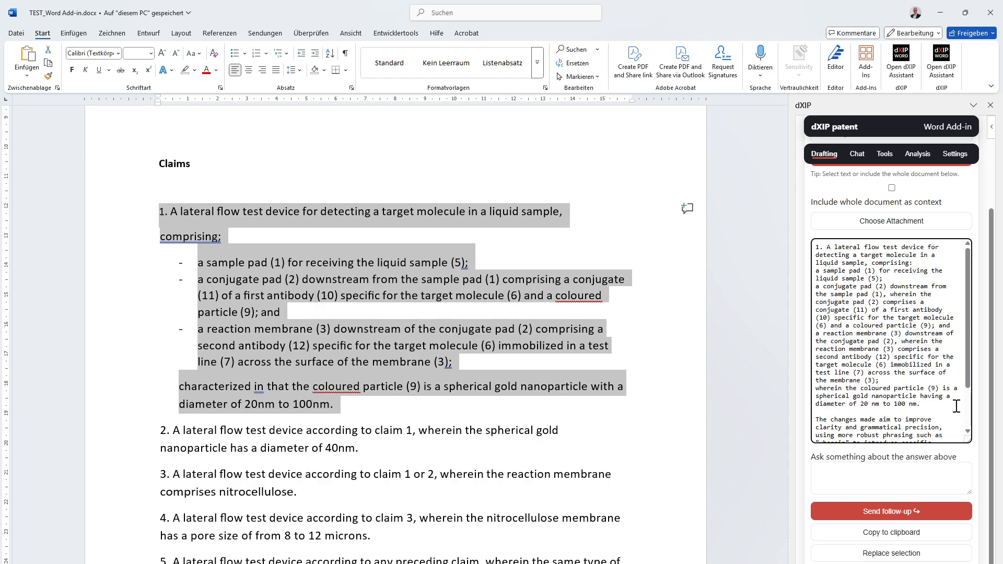
left_click(907, 480)
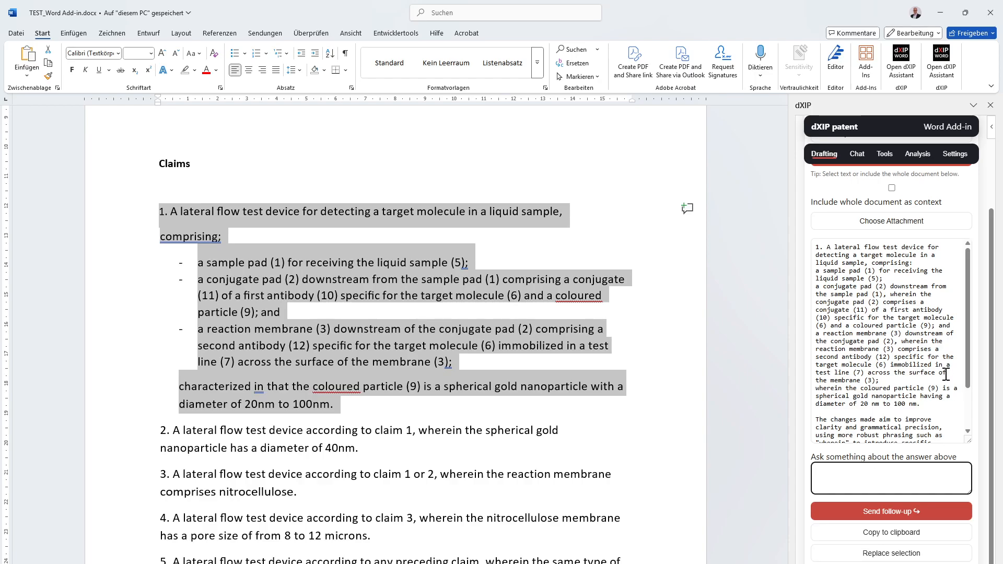
scroll(947, 371, "up", 3)
scroll(925, 401, "down", 5)
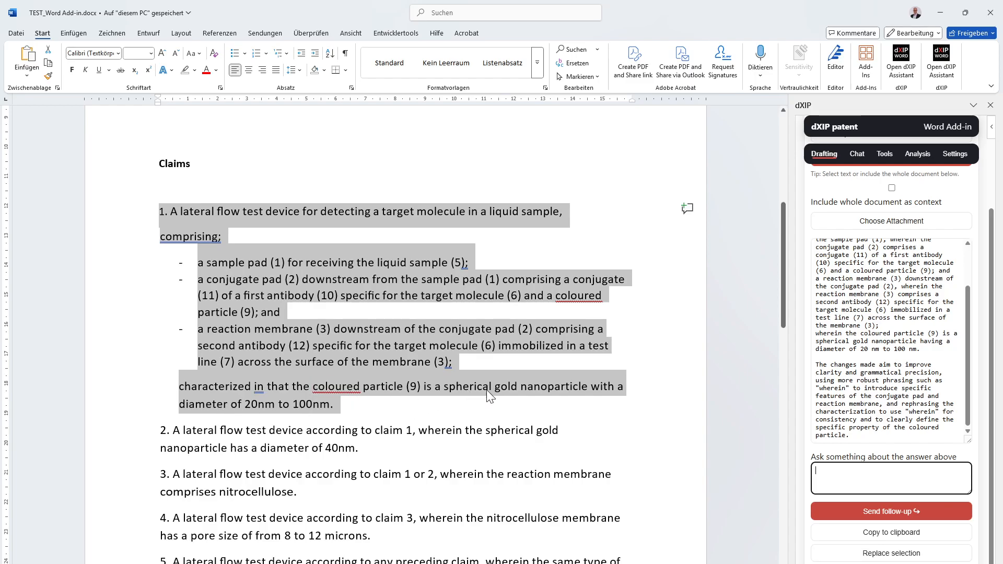
left_click(919, 349)
left_click_drag(922, 348, 809, 341)
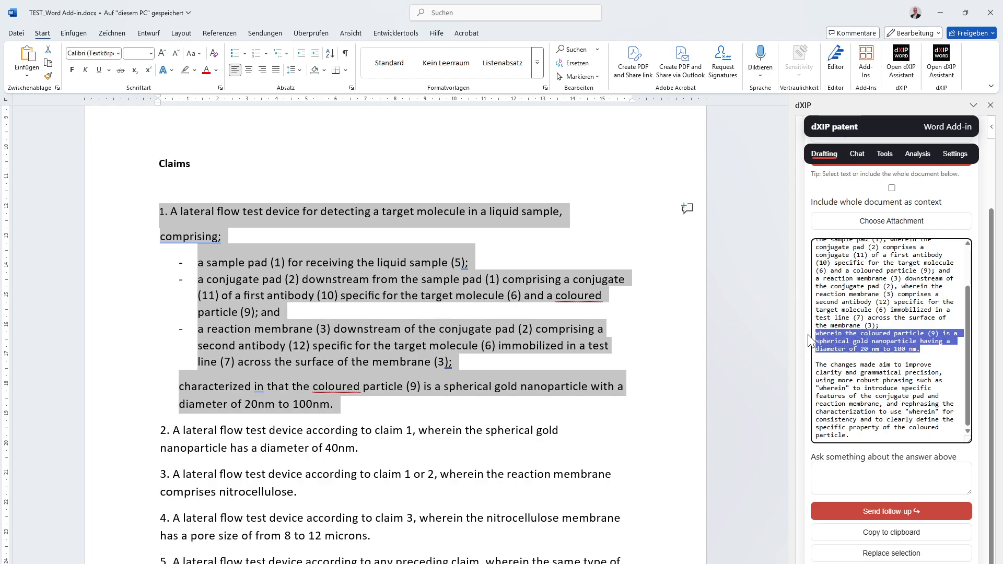
left_click(852, 331)
- Send the follow-up question "How big are the particles ?" about the generated answer
left_click(893, 473)
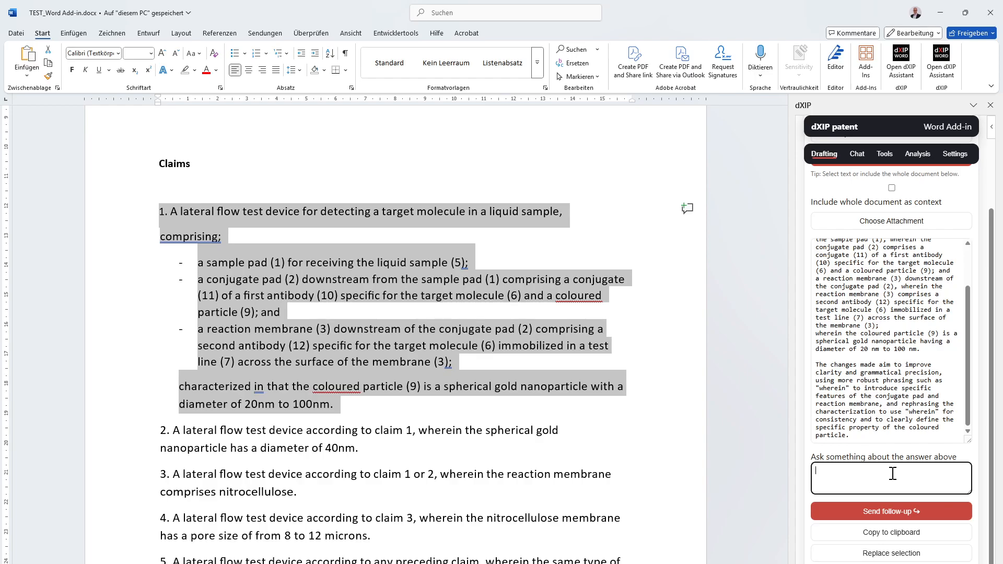
type("How big are the particles")
left_click(905, 512)
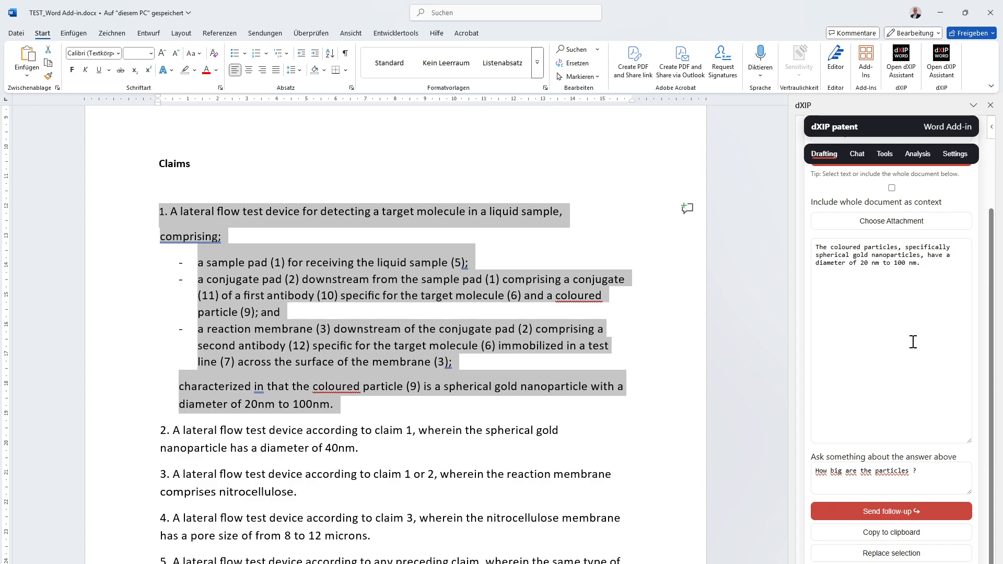
- Replace the follow-up question with "in German" and send it to get the particle-size answer in German
left_click_drag(942, 483, 789, 477)
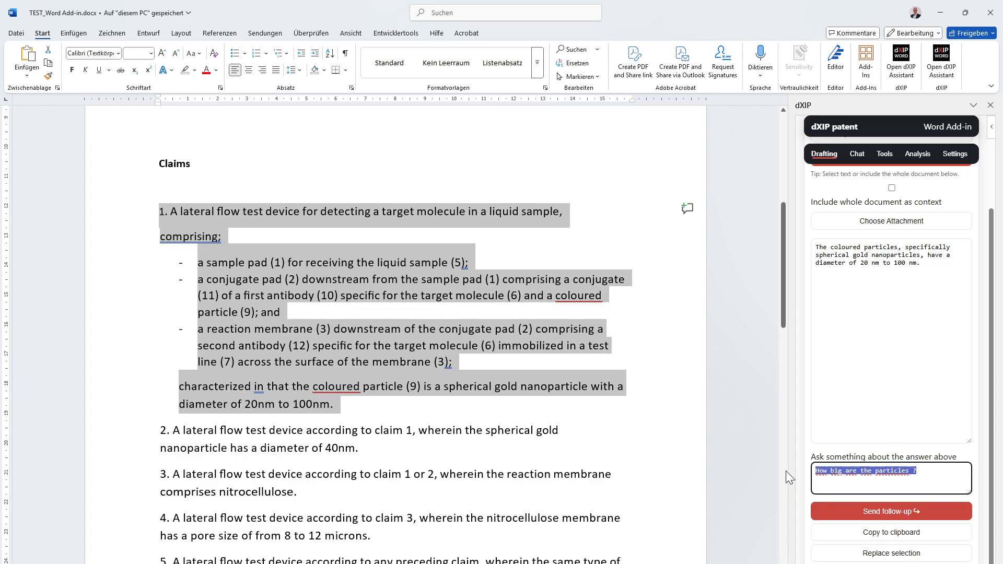
type("in German")
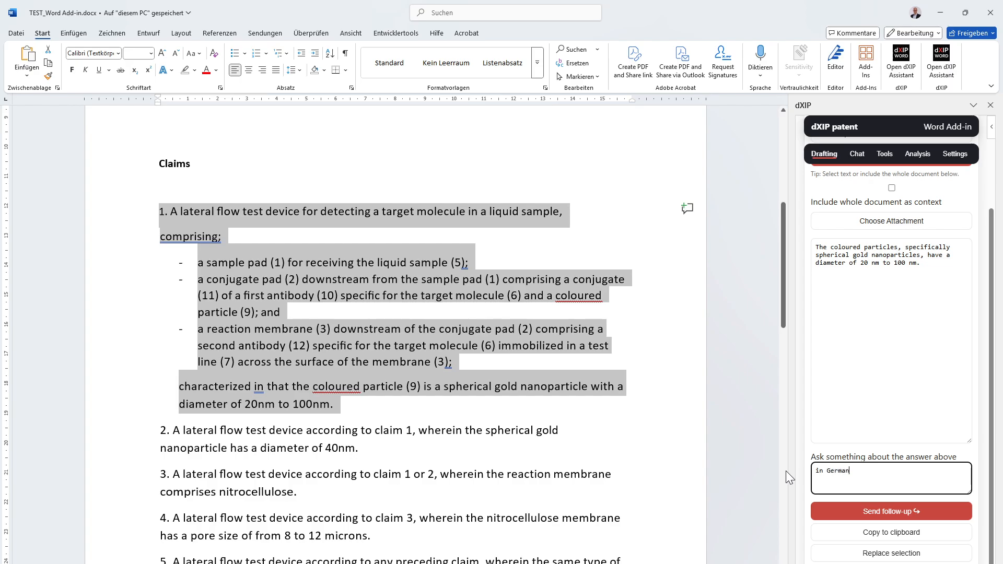
left_click(870, 516)
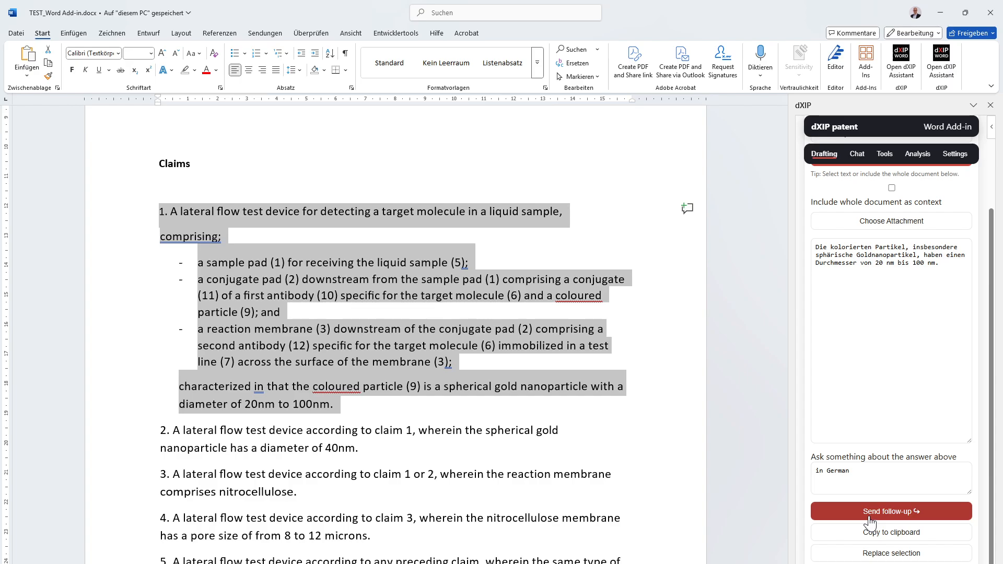
- Attach the file A_2025_EN.pdf from the TEST folder as context for the drafting presets
scroll(817, 316, "up", 2)
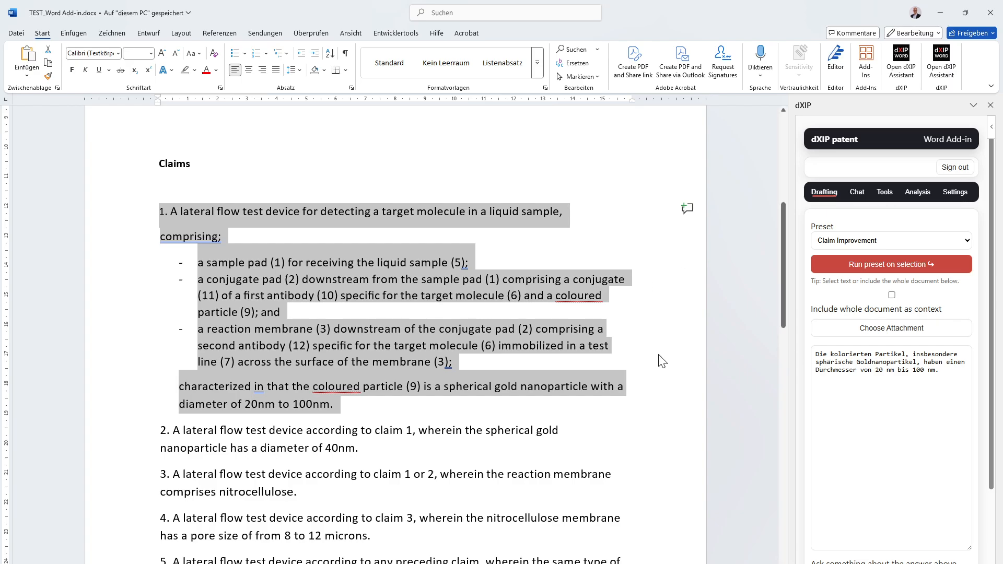
scroll(660, 359, "up", 1)
scroll(663, 362, "up", 5)
scroll(660, 360, "down", 1)
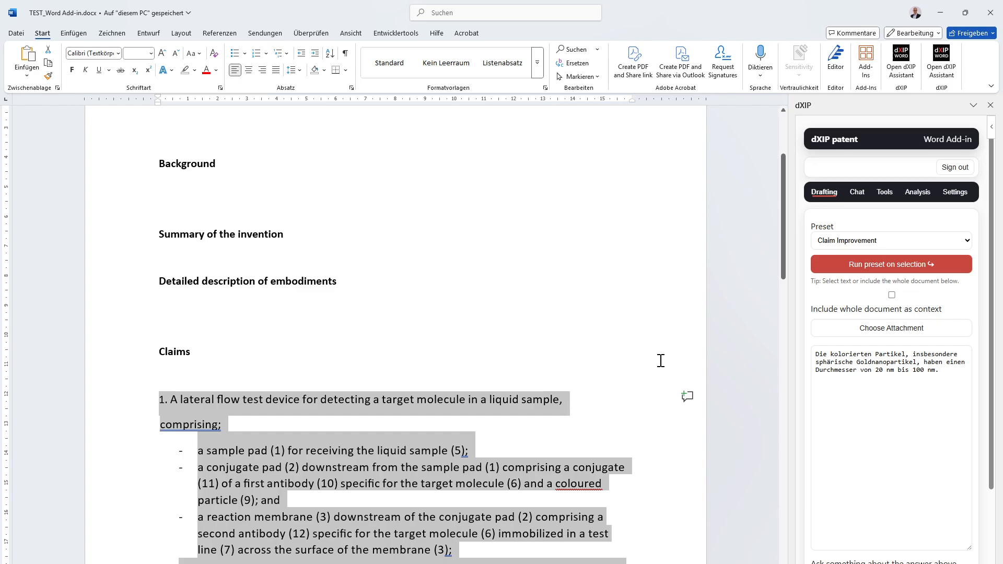
left_click(694, 340)
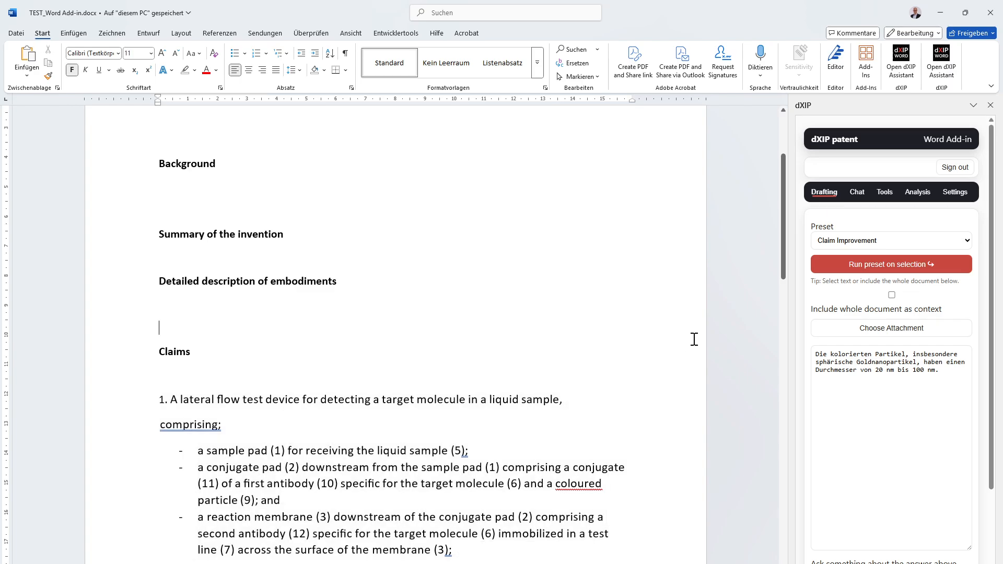
left_click(904, 329)
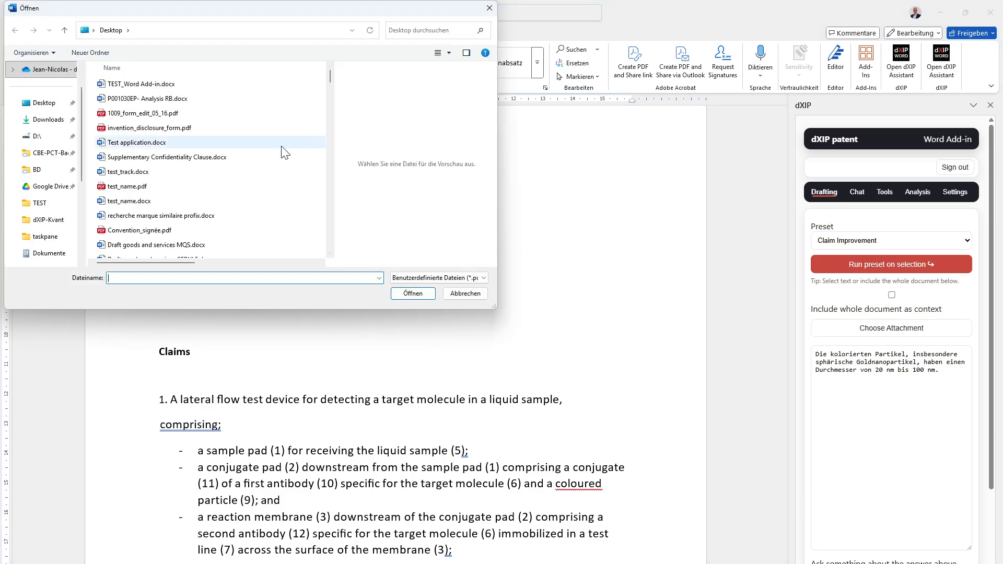
left_click(55, 208)
left_click(133, 84)
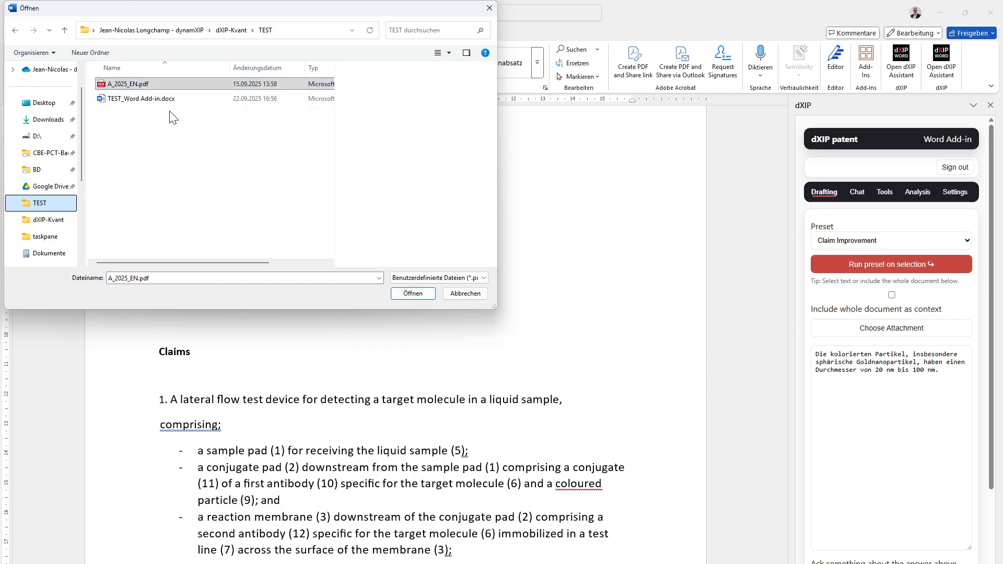
left_click(413, 293)
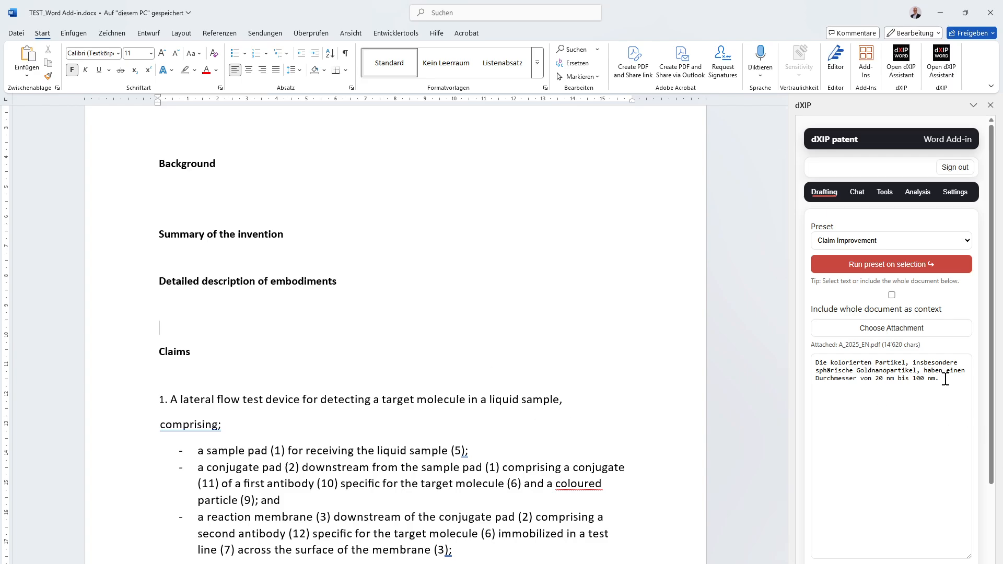
- Run the Title patent application preset on the full text of claim 1
left_click_drag(946, 379, 824, 371)
scroll(259, 433, "down", 3)
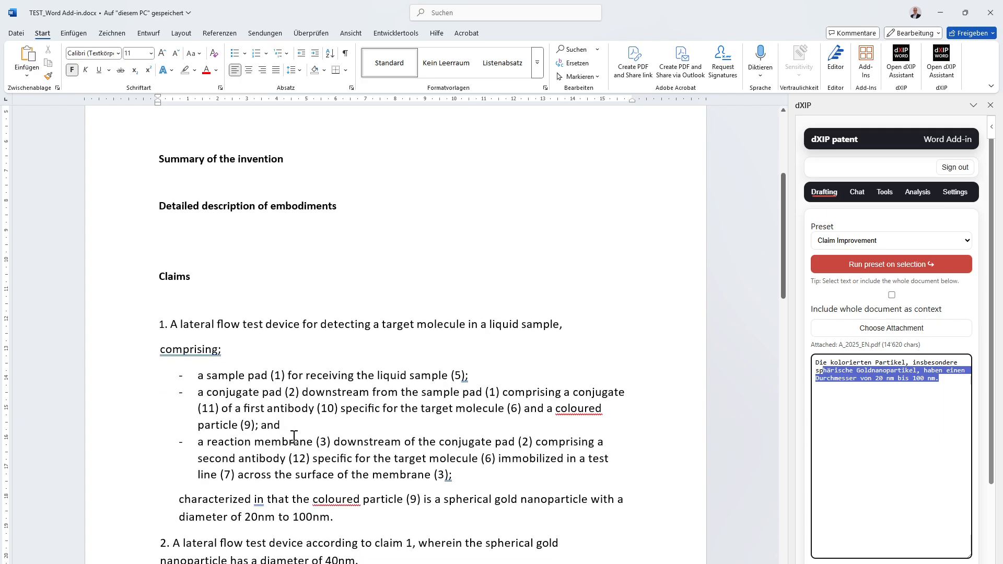
left_click_drag(166, 324, 465, 517)
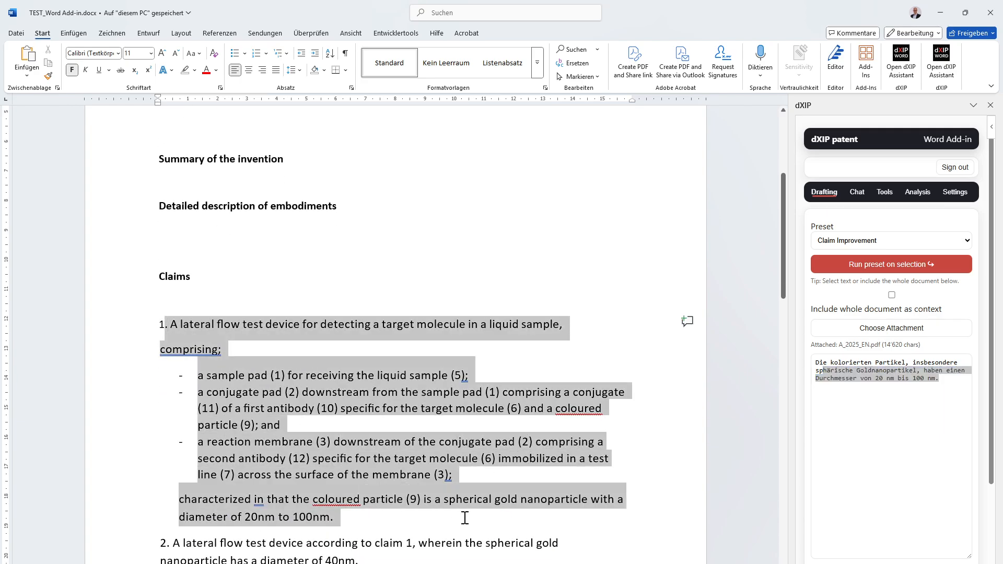
left_click(888, 241)
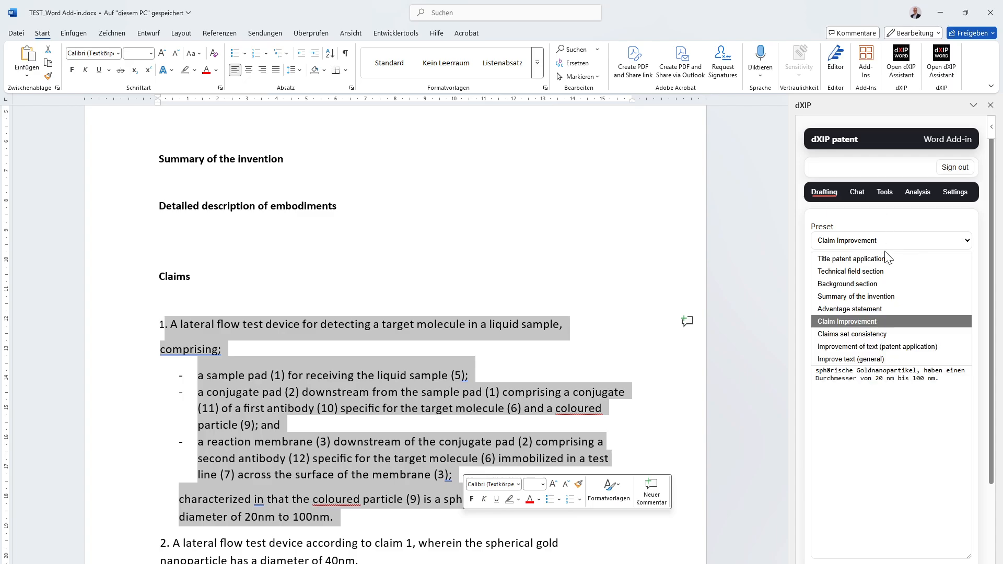
left_click(886, 258)
left_click(884, 266)
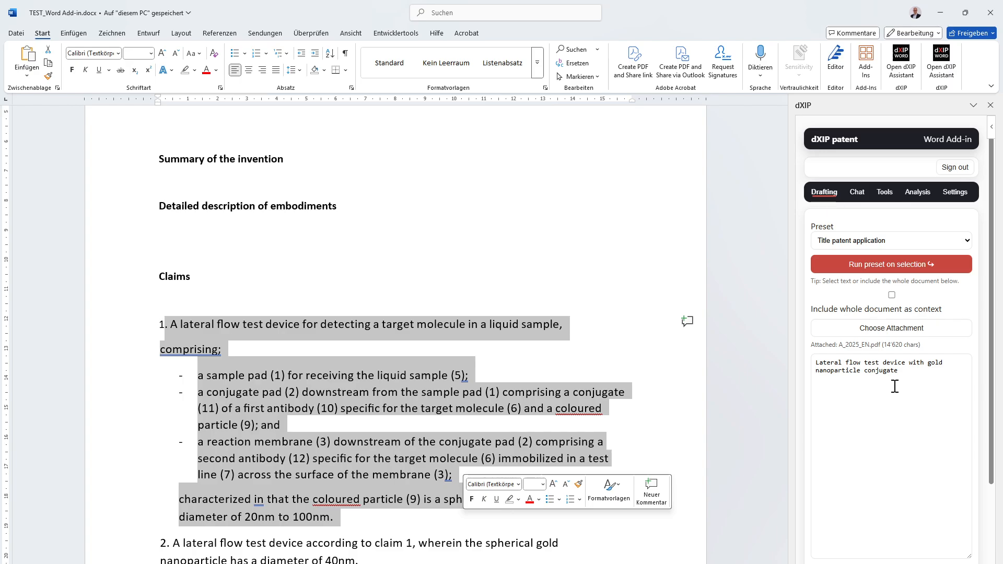
- Replace the "Titel" placeholder with the generated title and add an empty line below the Technical Field heading
scroll(894, 388, "down", 2)
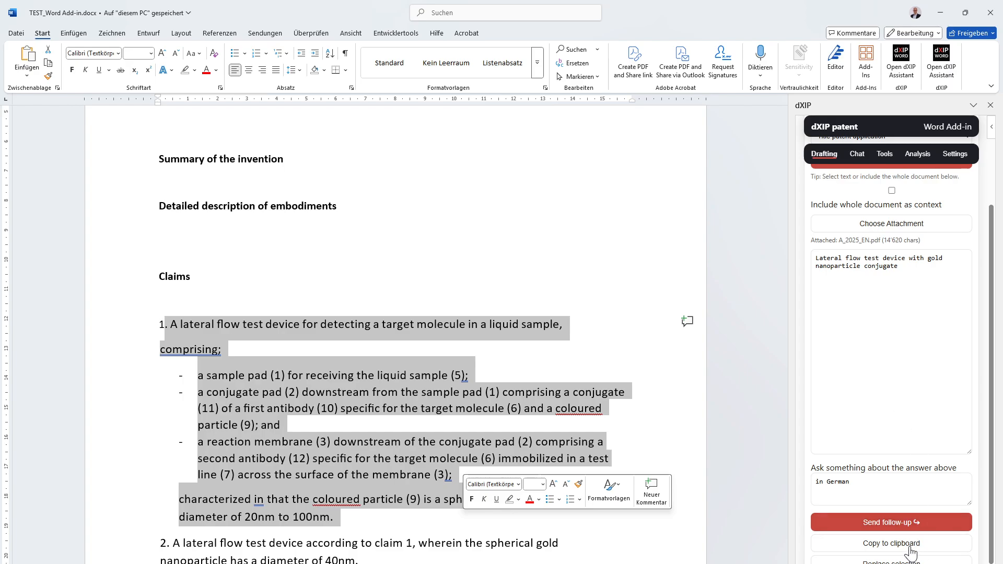
scroll(681, 381, "up", 4)
left_click_drag(417, 187, 377, 197)
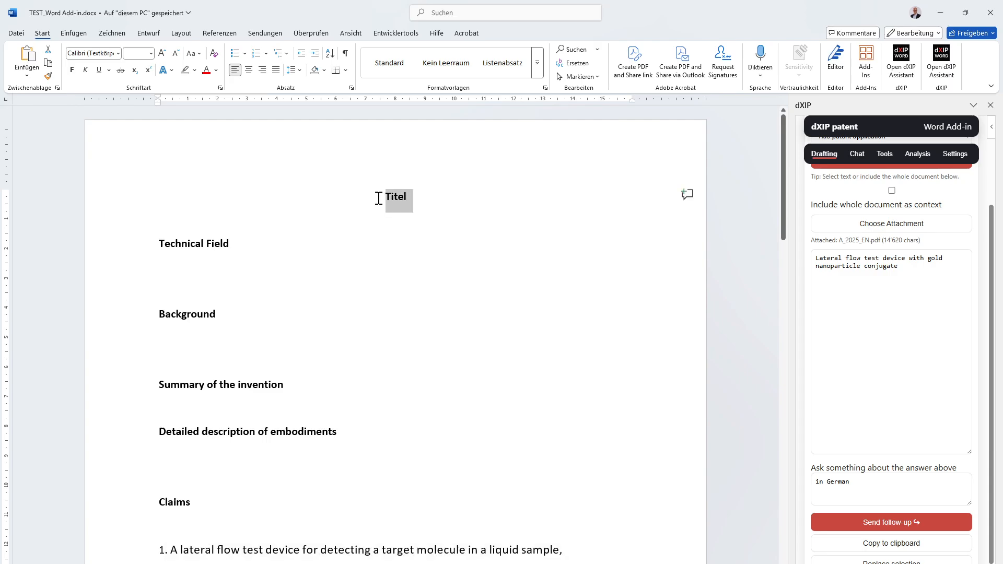
right_click(394, 194)
left_click(421, 281)
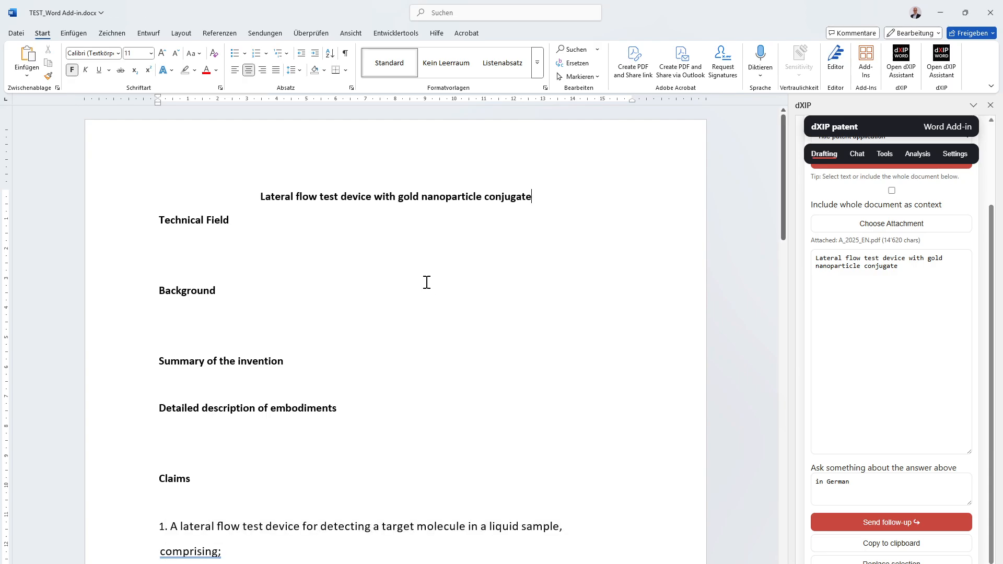
left_click(245, 233)
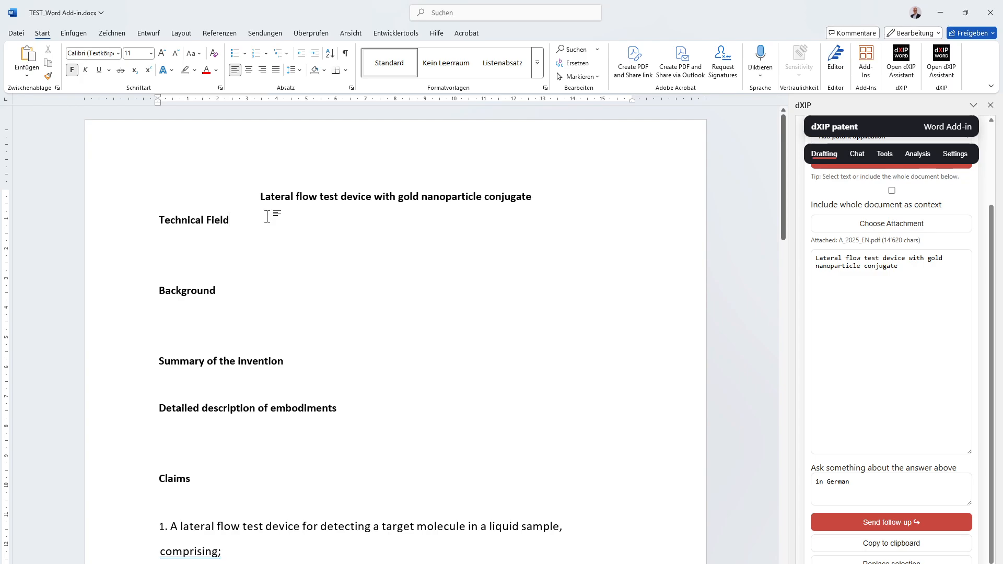
key("Return")
- Run the Technical field section preset on the full text of claim 1
scroll(233, 388, "down", 1)
scroll(233, 388, "down", 3)
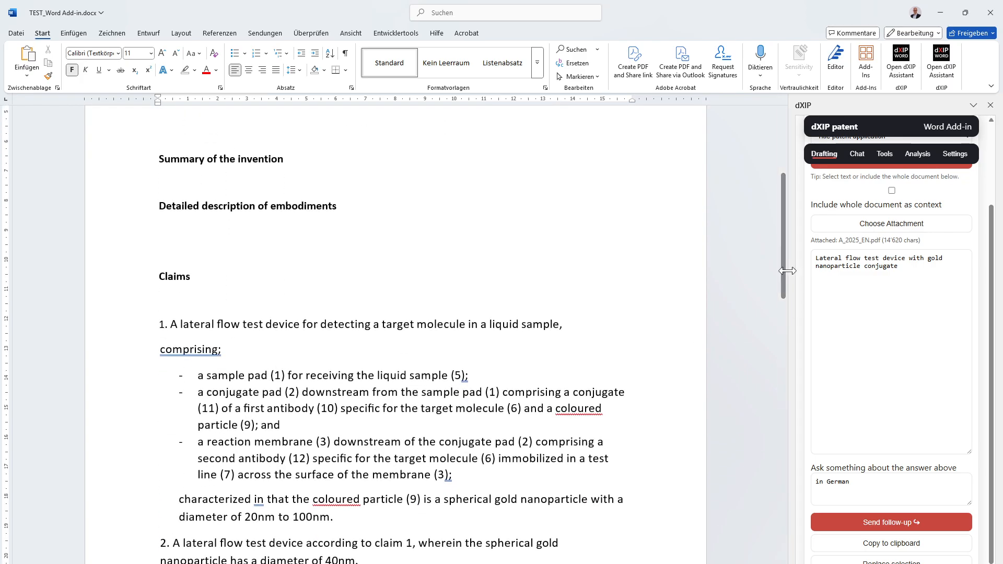
scroll(807, 293, "up", 2)
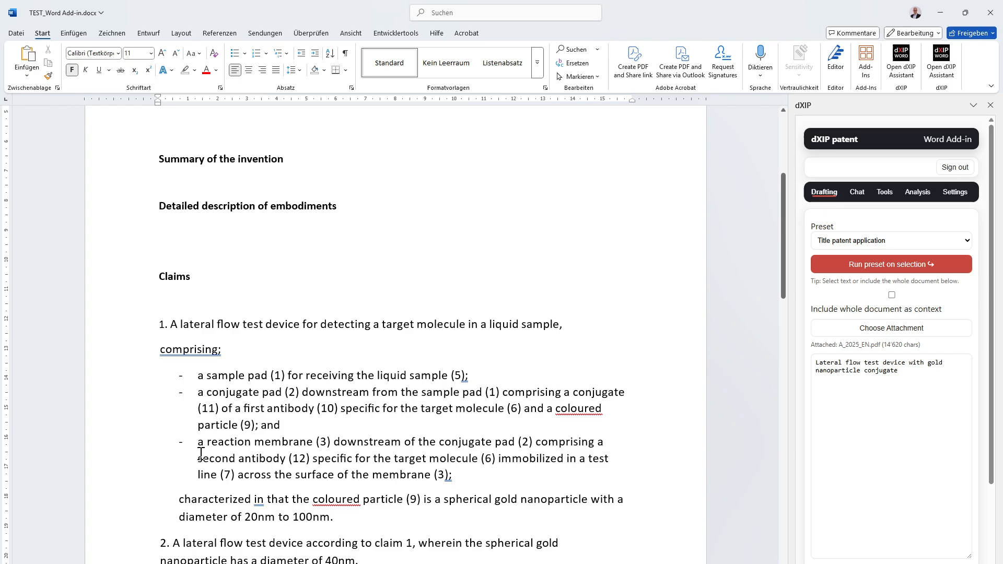
left_click_drag(397, 522, 18, 336)
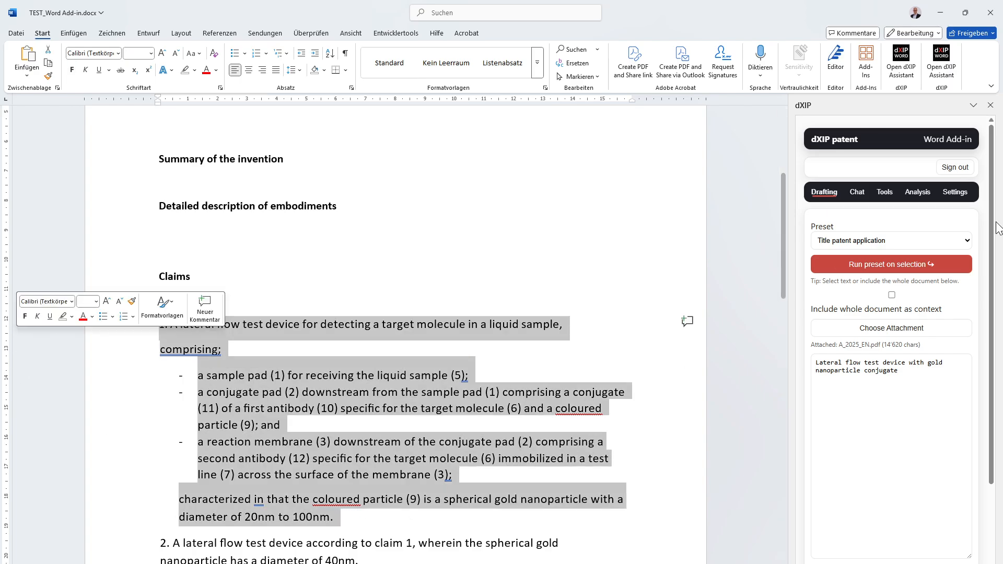
left_click(929, 240)
left_click(934, 271)
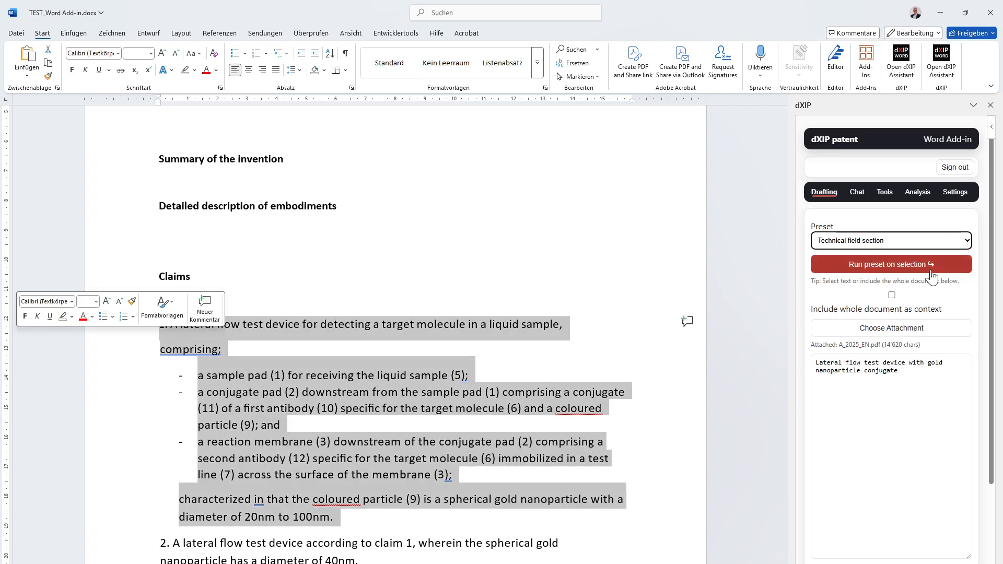
left_click(932, 277)
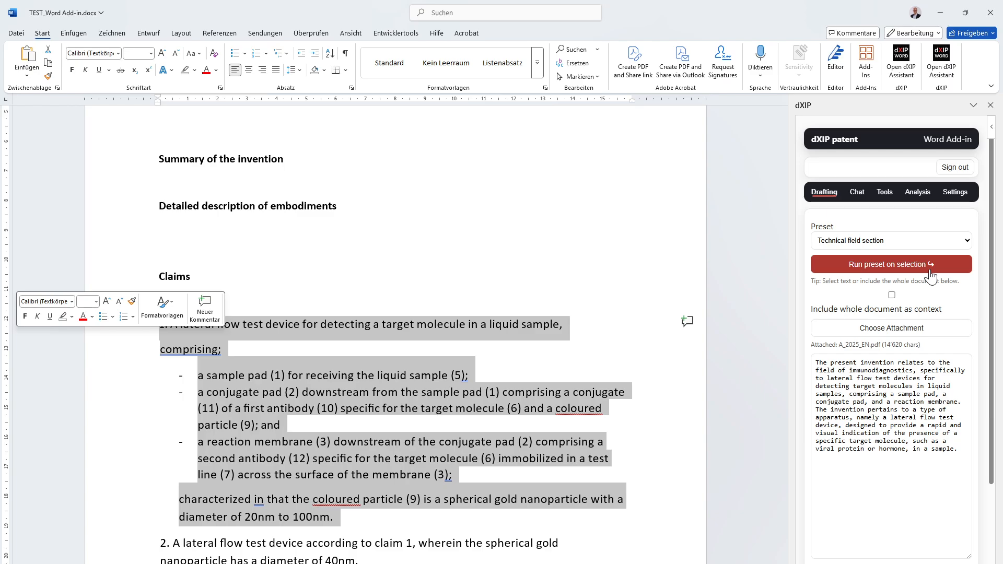
- Copy the generated technical field text and paste it below the Technical Field heading
scroll(883, 471, "down", 2)
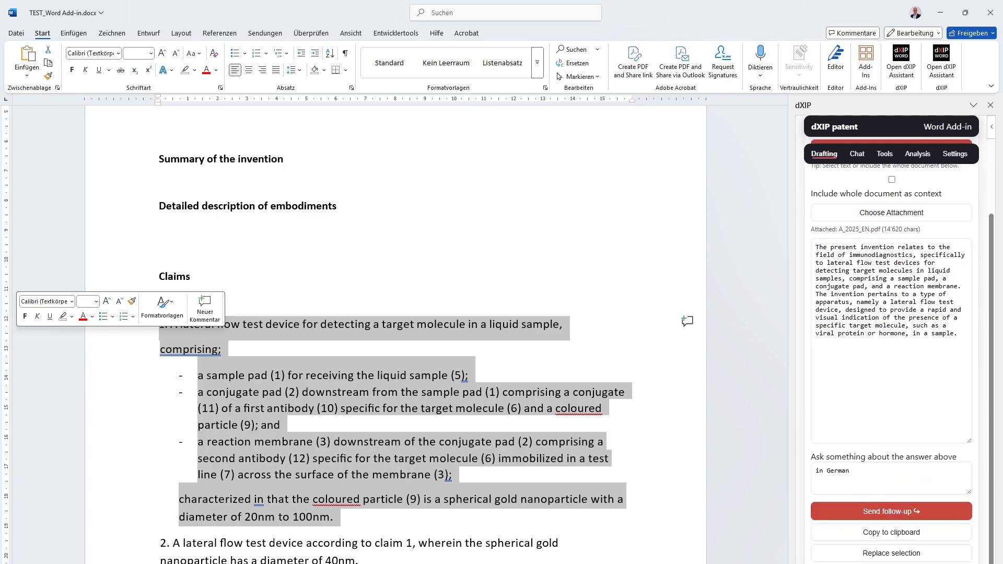
scroll(241, 250, "up", 5)
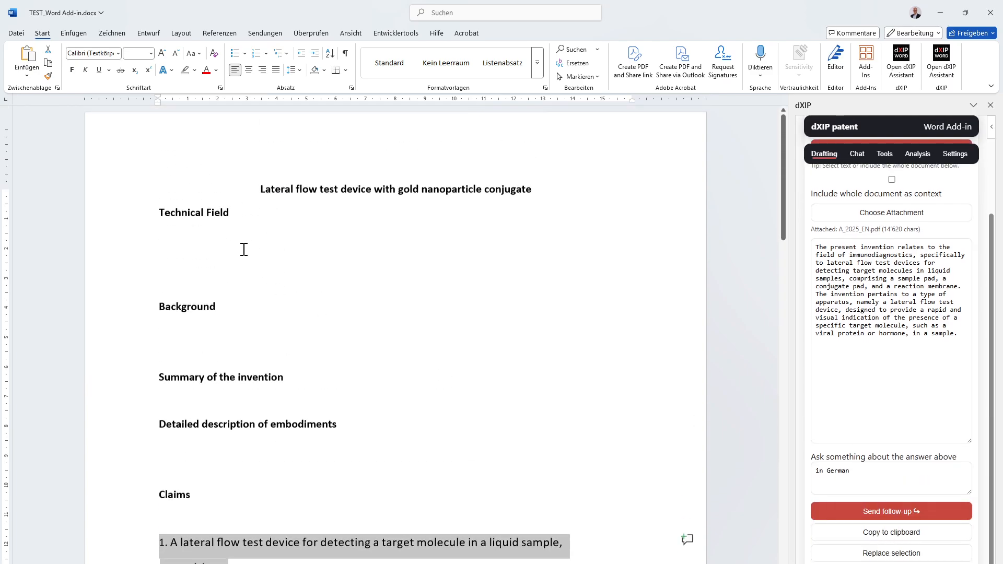
left_click(202, 250)
type("The present invention relates to the field of immunodiagnostics, specifically to lateral flow test devices for detecting target molecules in liquid samples, comprising a sample pad, a conjugate pad, and a reaction membrane. The invention pertains to a type of apparatus, namely a lateral flow test device, designed to provide a rapid and visual indication of the presence of a specific target molecule, such as a viral protein or hormone, in a sample.")
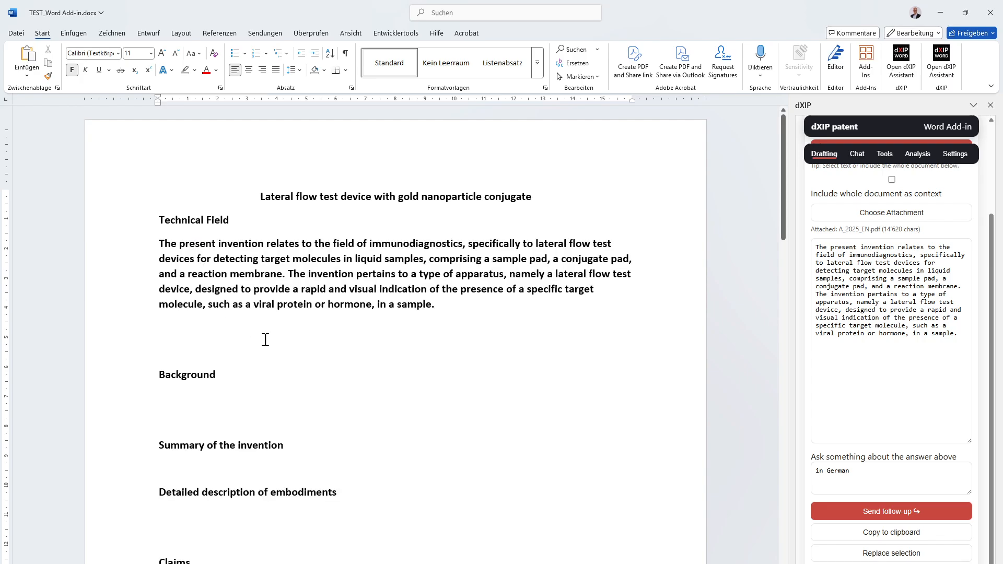
- Remove the bold formatting from the technical field paragraph and delete the empty lines between it and the Background heading
left_click_drag(529, 312, 18, 246)
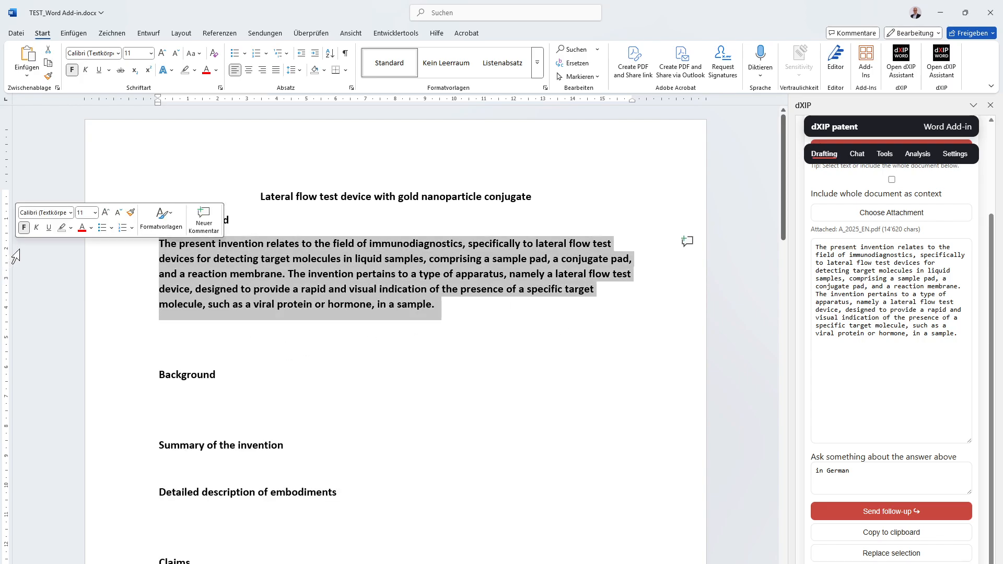
left_click(24, 228)
left_click(505, 313)
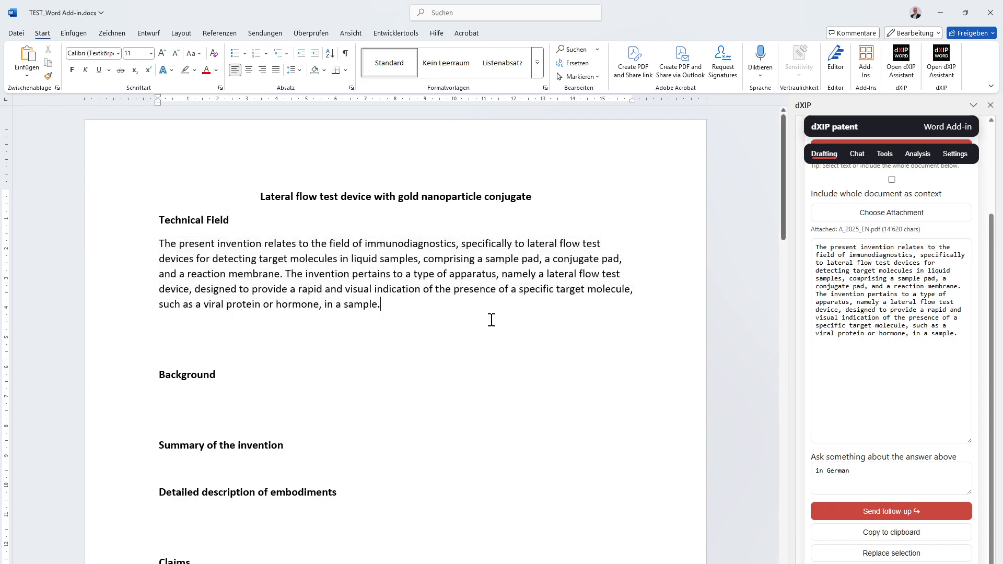
key("Delete")
key("Delete")
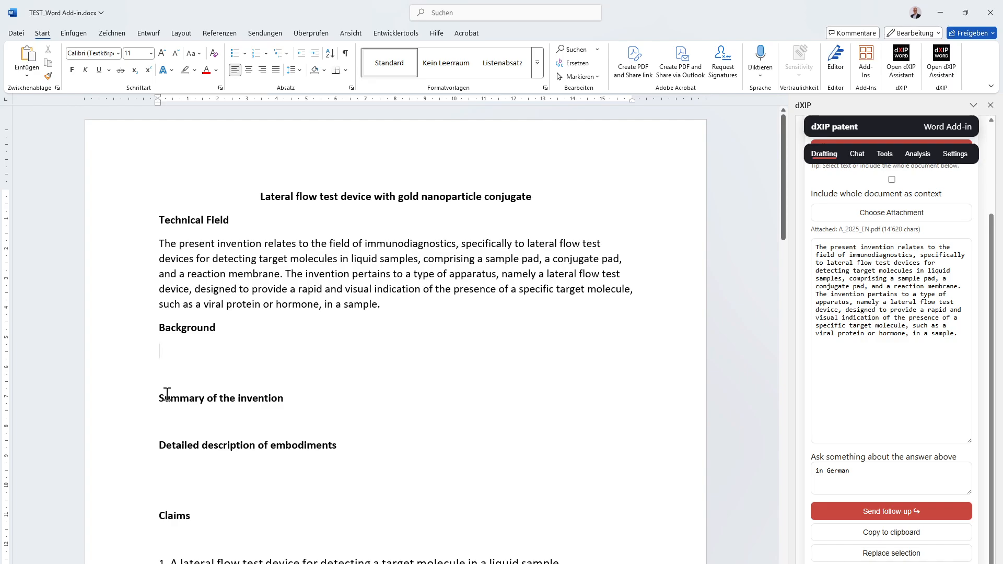
- Run the Background section preset on the full text of claim 1
scroll(501, 405, "down", 5)
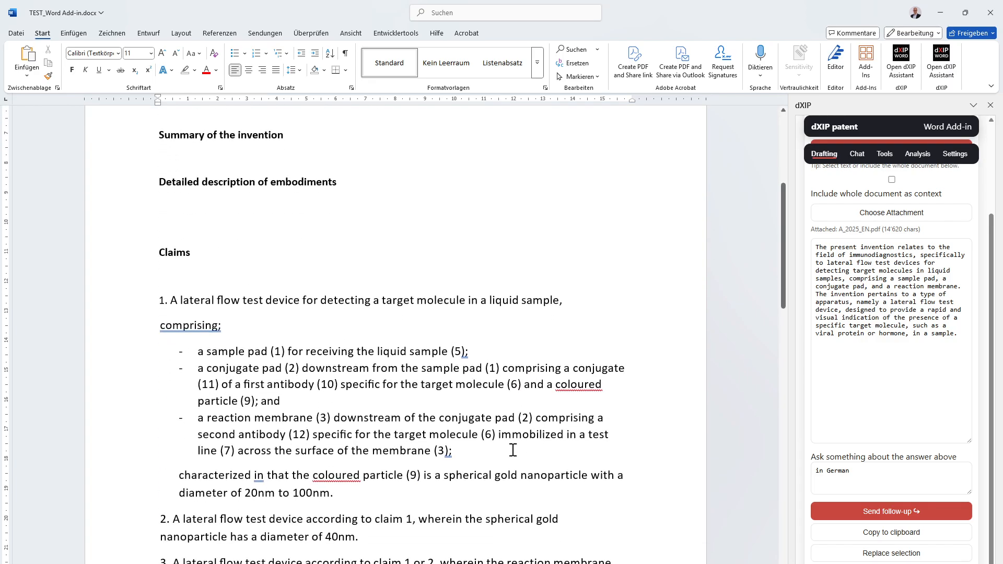
scroll(361, 497, "down", 1)
left_click_drag(369, 458, 105, 261)
scroll(366, 334, "up", 4)
scroll(888, 251, "up", 3)
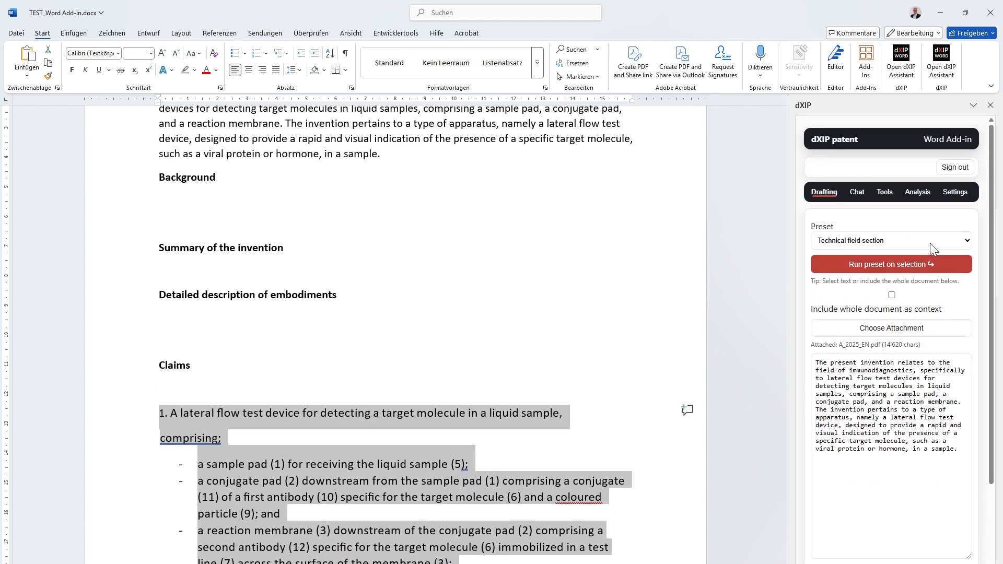
left_click(930, 243)
left_click(893, 284)
left_click(896, 265)
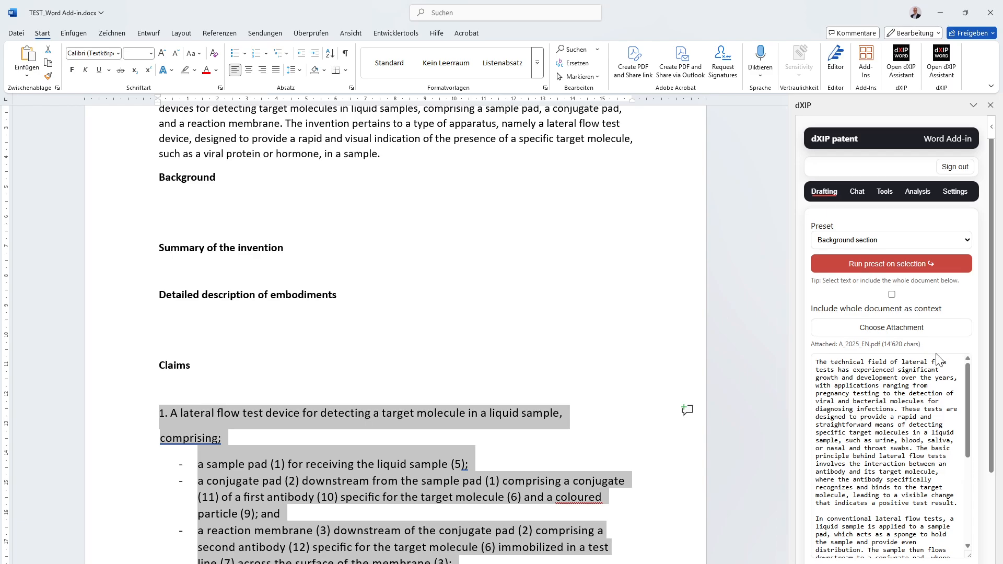
- Read through the generated background section, including the paragraphs on conventional lateral flow tests and their technical shortcomings
scroll(938, 357, "down", 2)
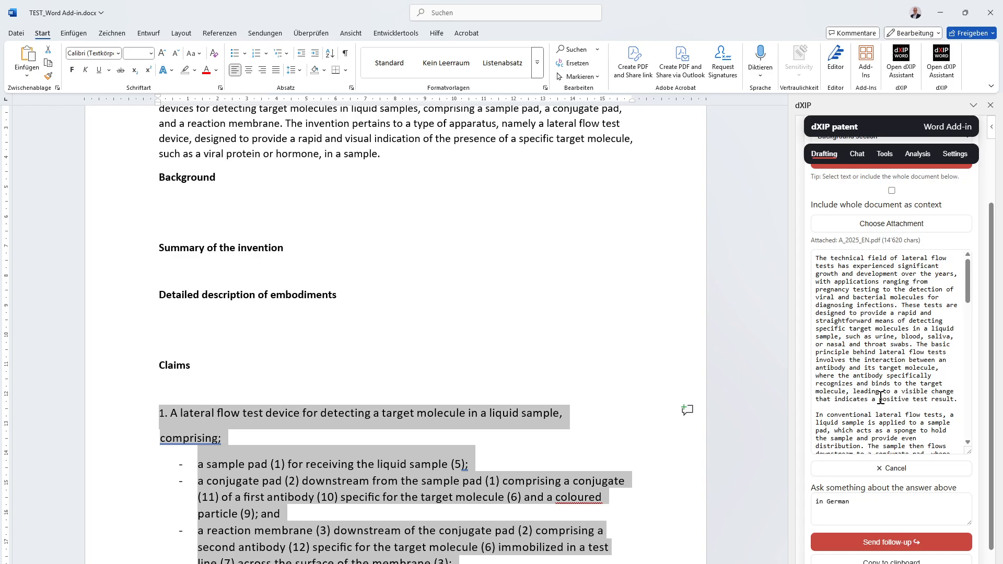
scroll(882, 399, "down", 10)
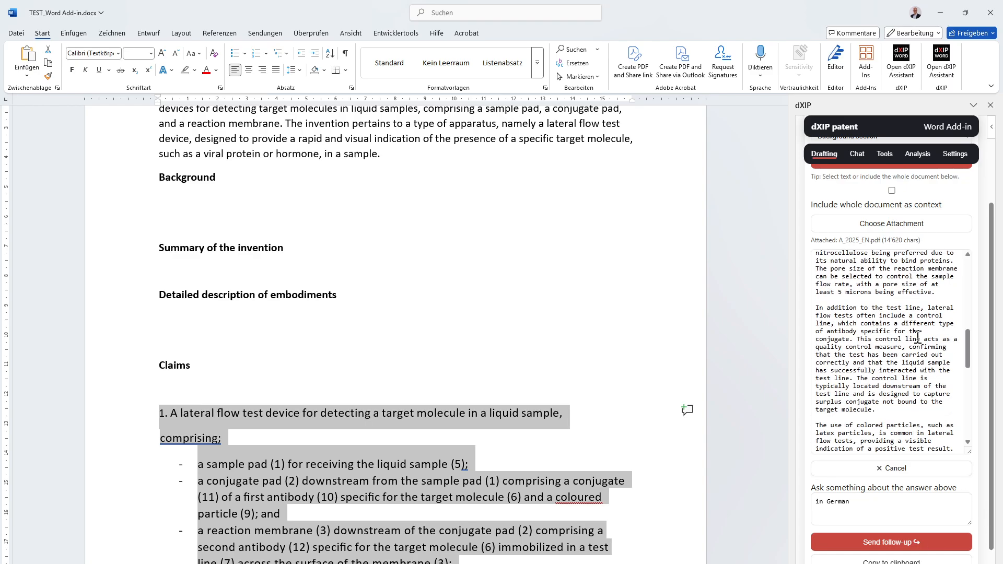
scroll(918, 334, "down", 5)
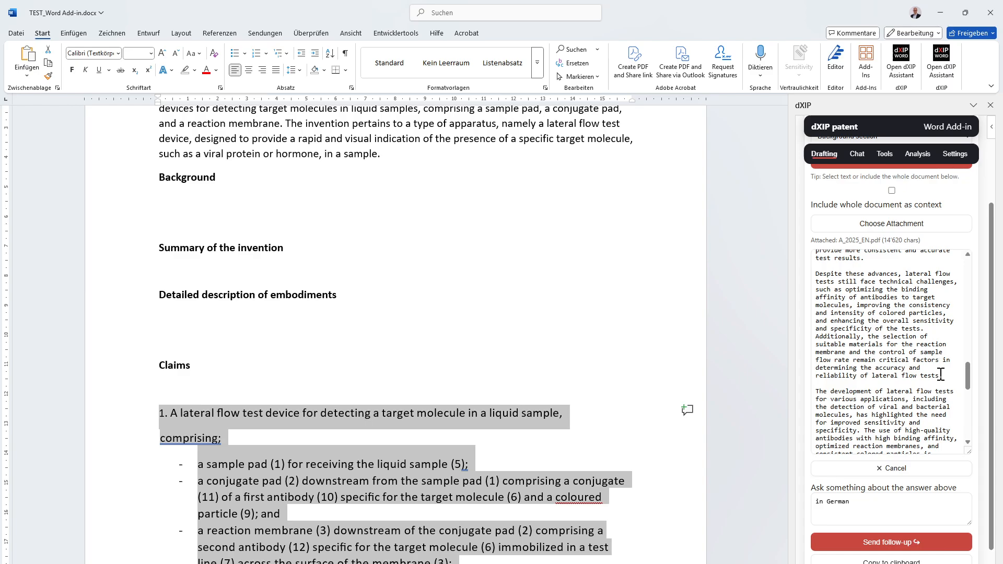
scroll(941, 374, "down", 6)
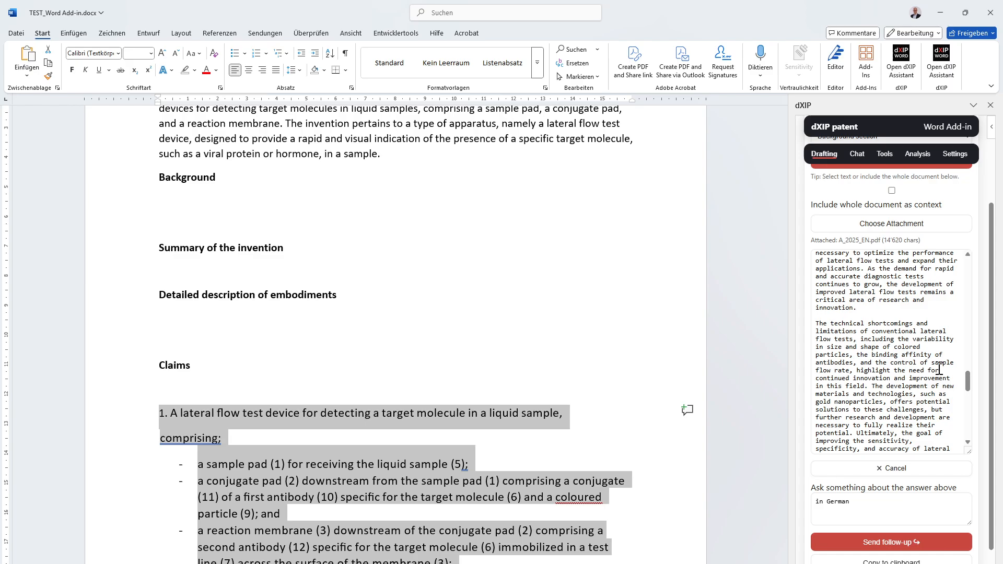
- Read the remaining paragraphs of the generated background text through to its closing conclusion on improved lateral flow tests
scroll(939, 369, "down", 8)
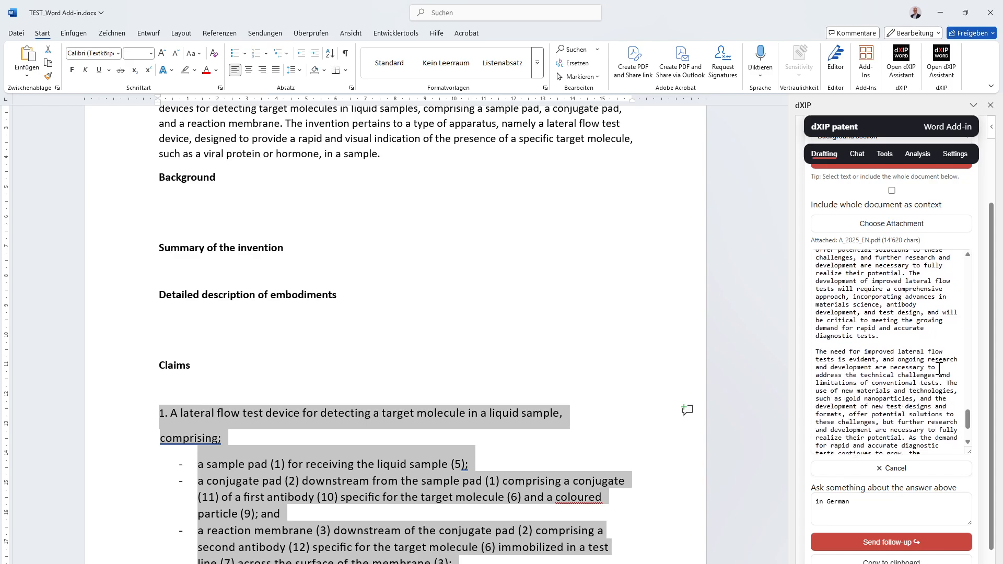
scroll(939, 369, "down", 3)
scroll(939, 369, "down", 3)
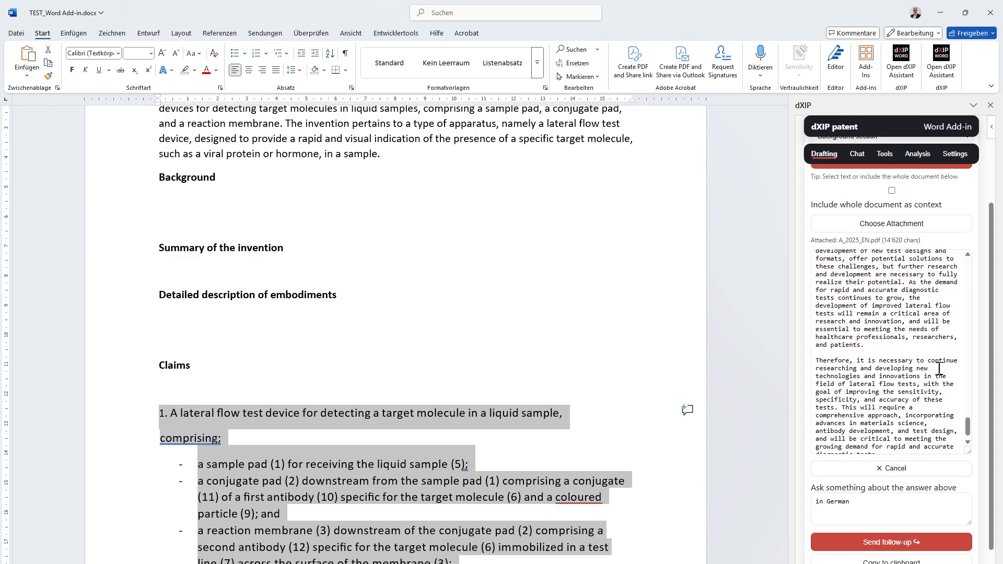
scroll(939, 369, "down", 4)
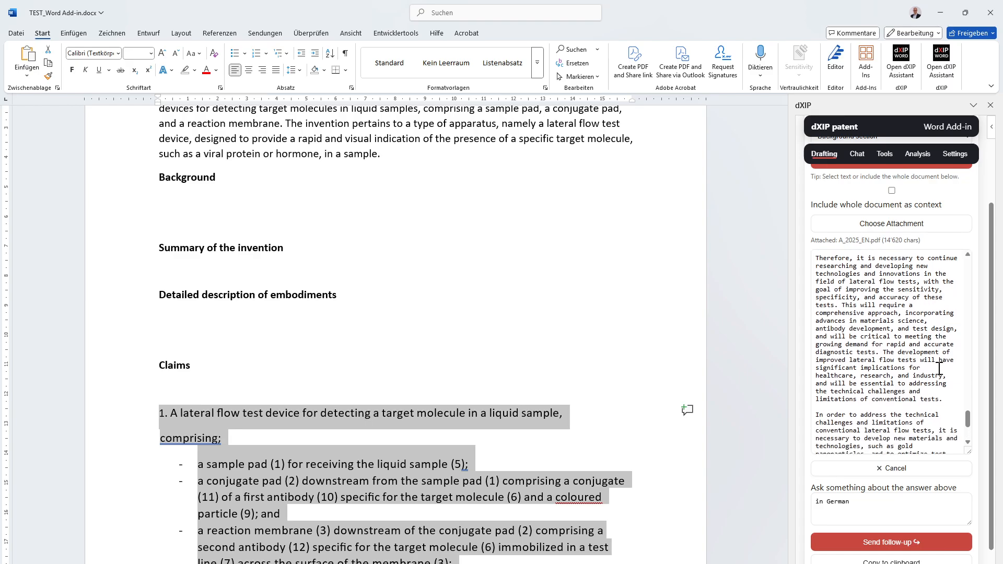
scroll(939, 369, "down", 8)
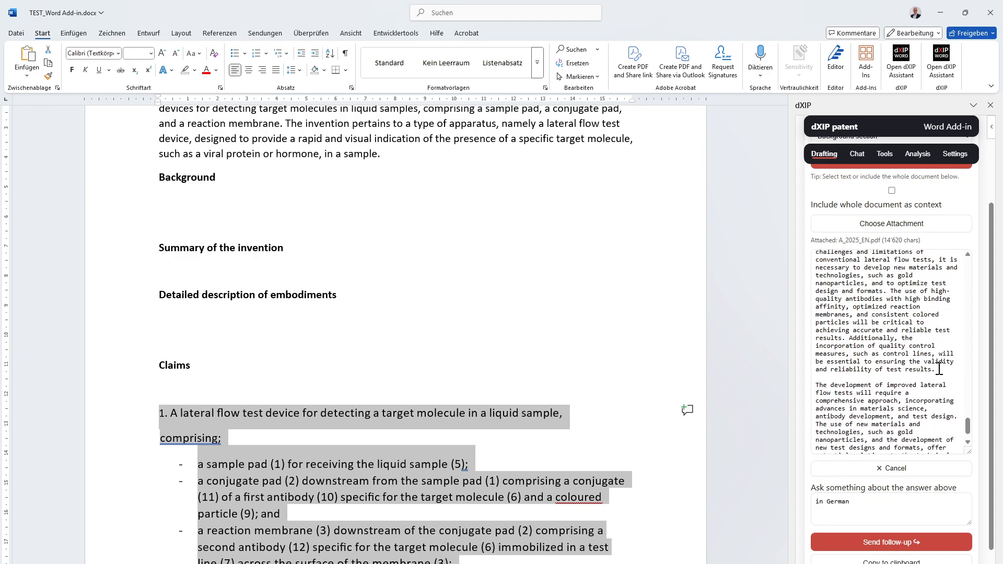
scroll(946, 362, "down", 4)
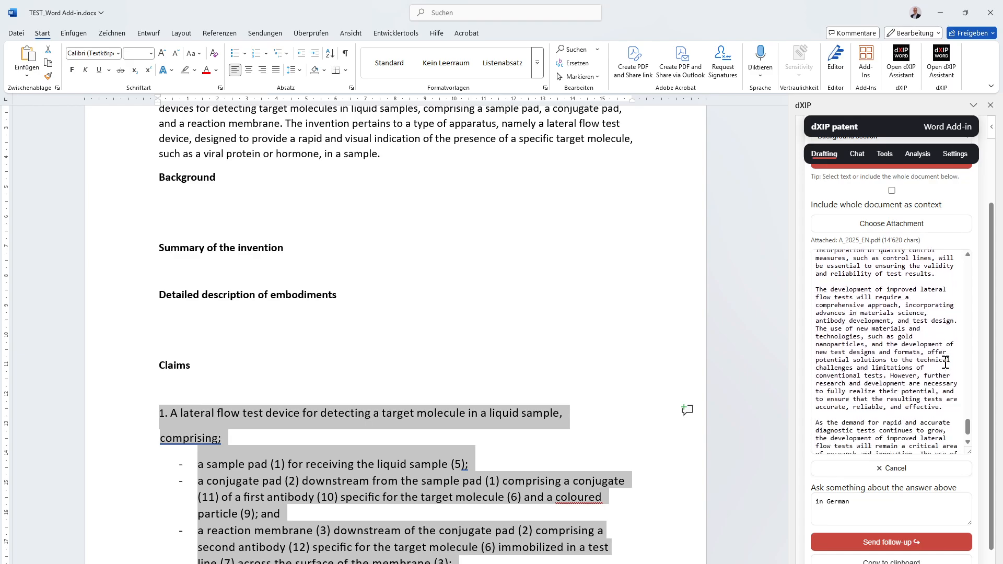
scroll(946, 362, "down", 2)
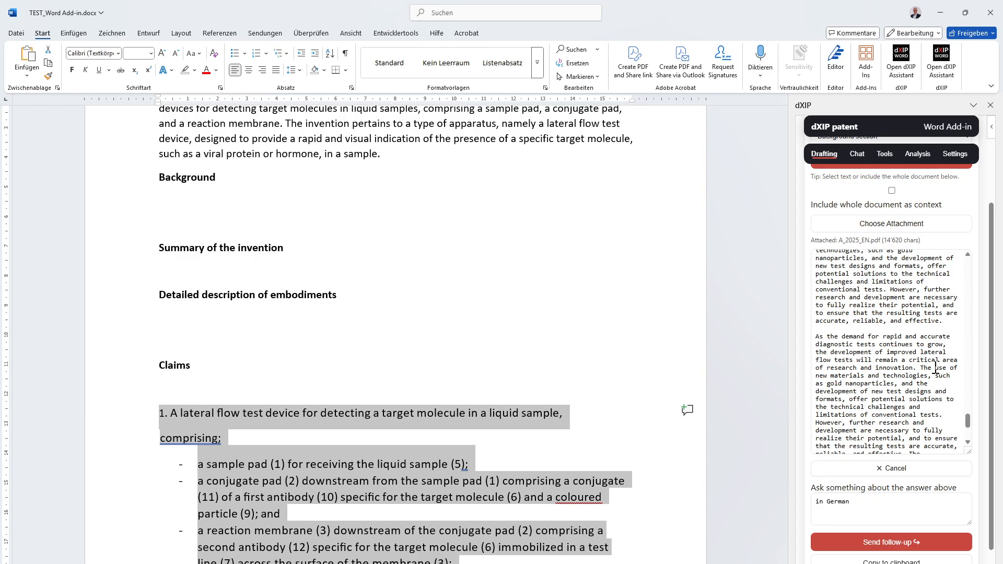
scroll(936, 369, "down", 7)
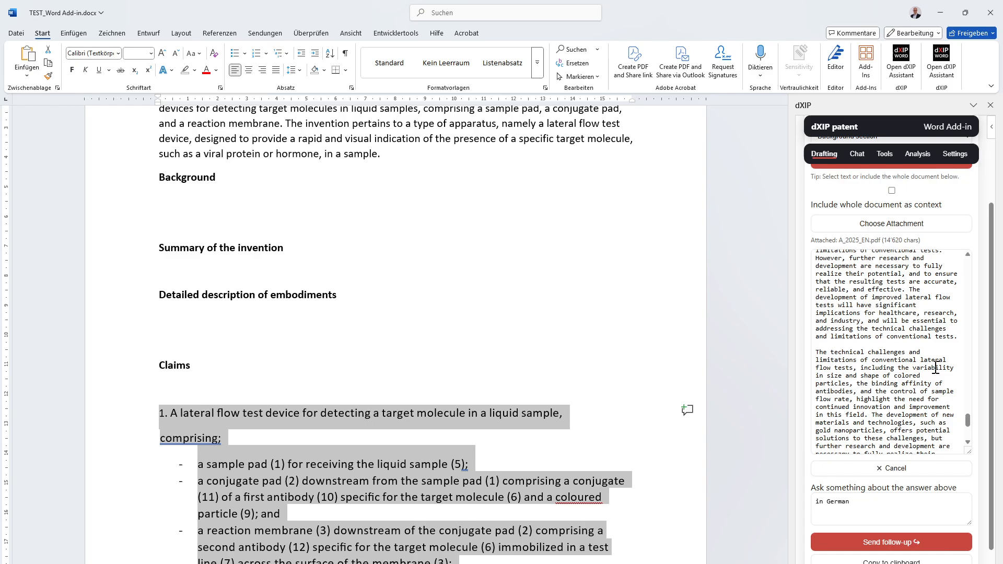
scroll(936, 369, "down", 8)
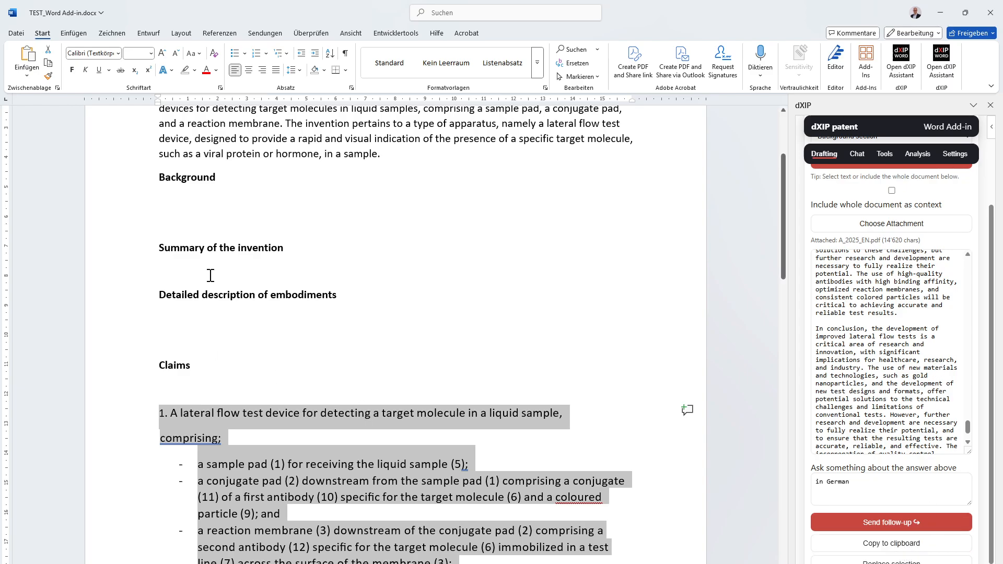
- Copy the generated background text and paste it below the Background heading
left_click(199, 201)
key("ctrl+v")
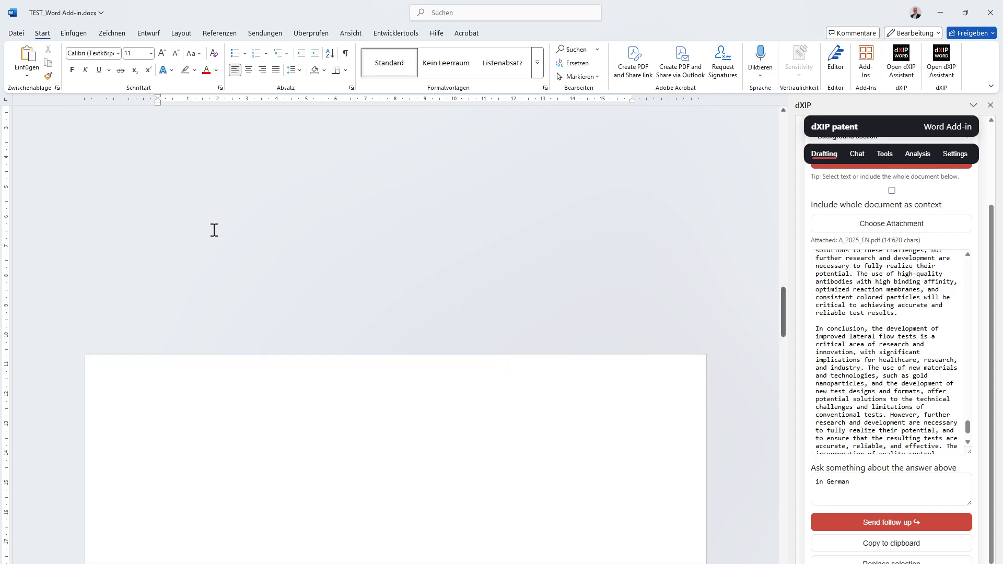
scroll(313, 396, "up", 15)
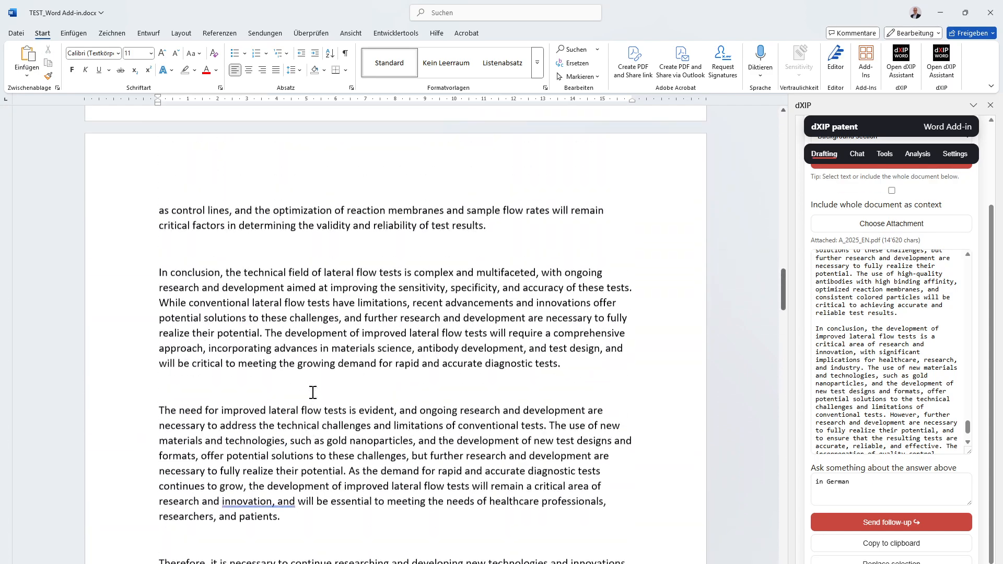
scroll(315, 385, "up", 13)
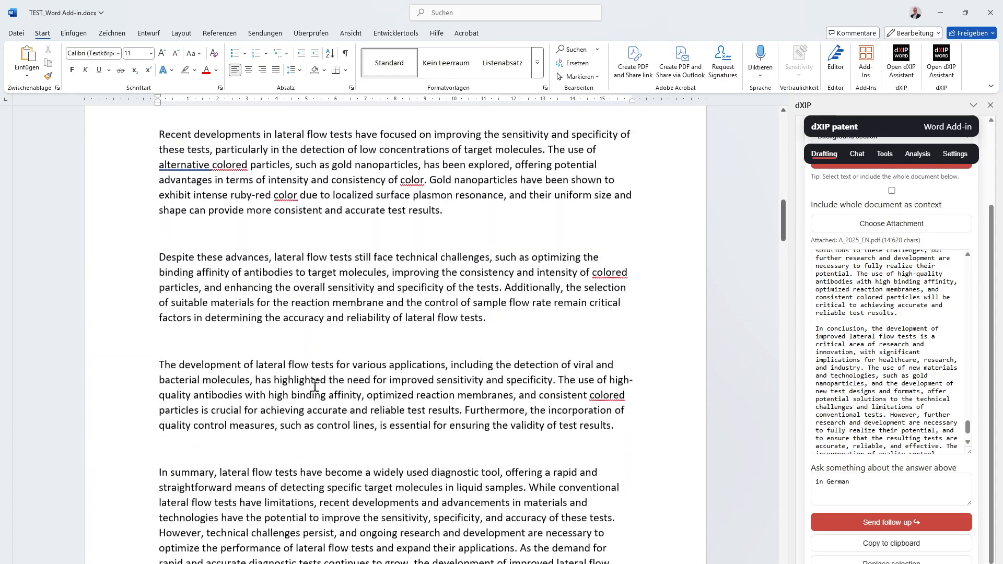
scroll(309, 380, "up", 15)
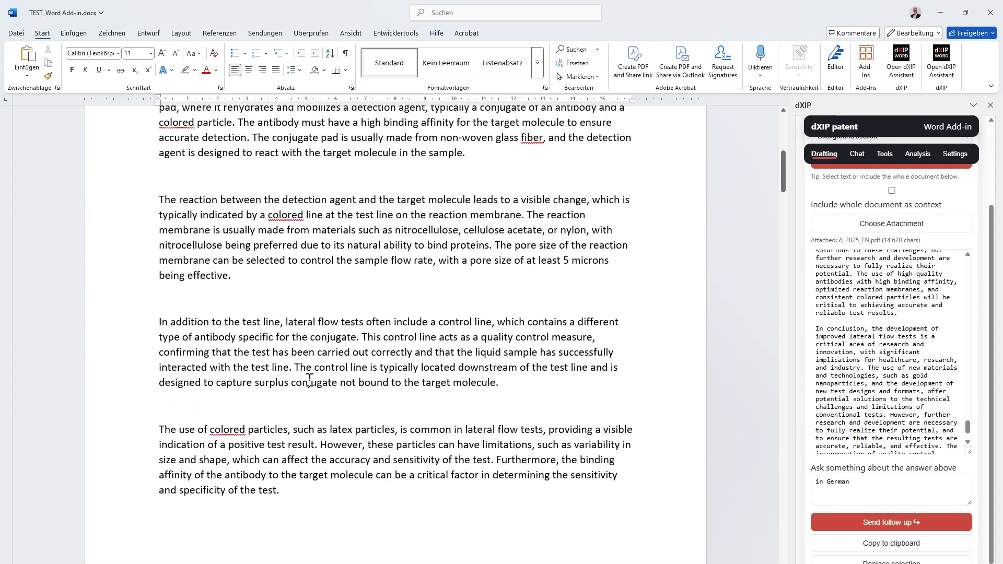
- Insert an empty line below the Summary of the invention heading
scroll(308, 377, "down", 15)
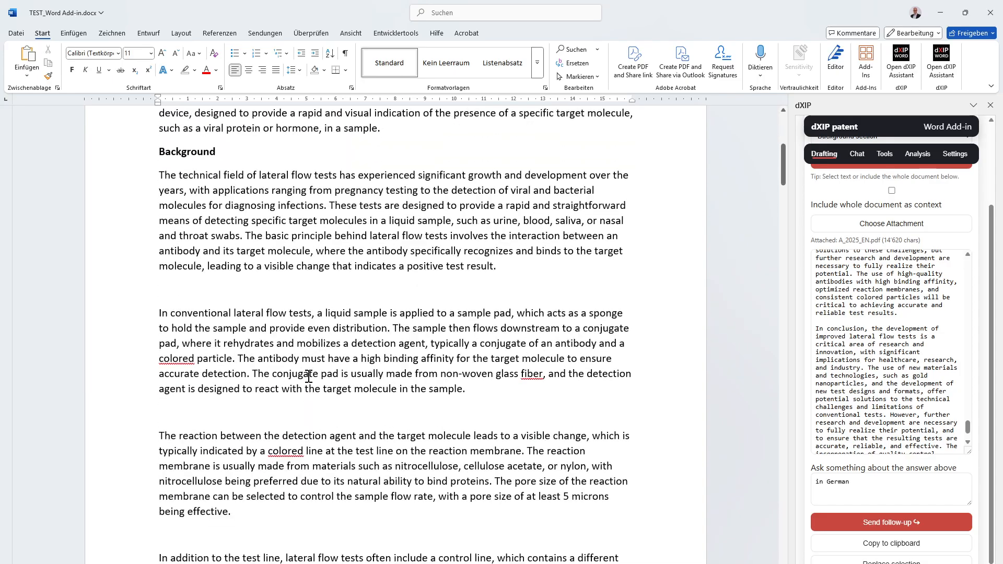
scroll(309, 377, "down", 15)
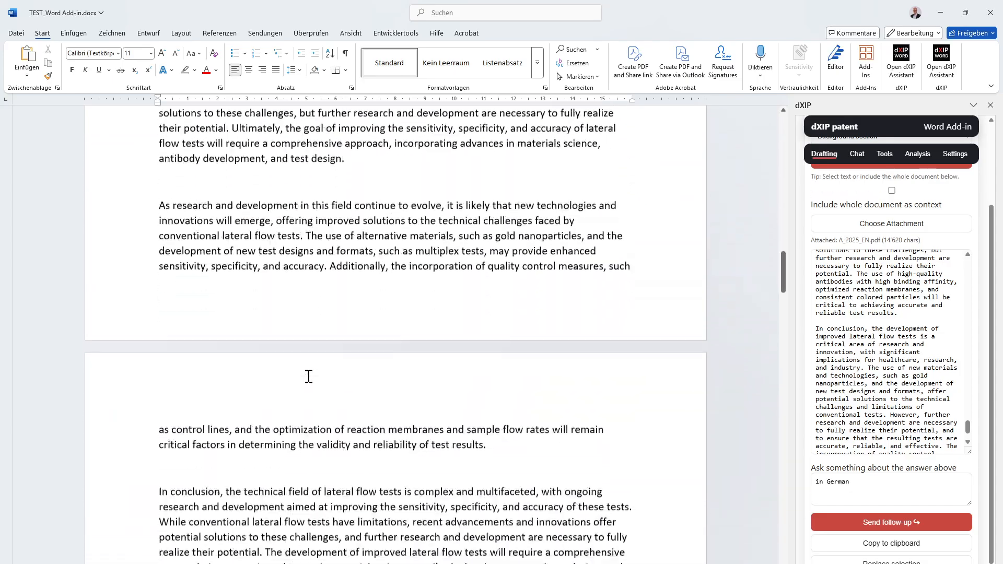
scroll(307, 371, "down", 15)
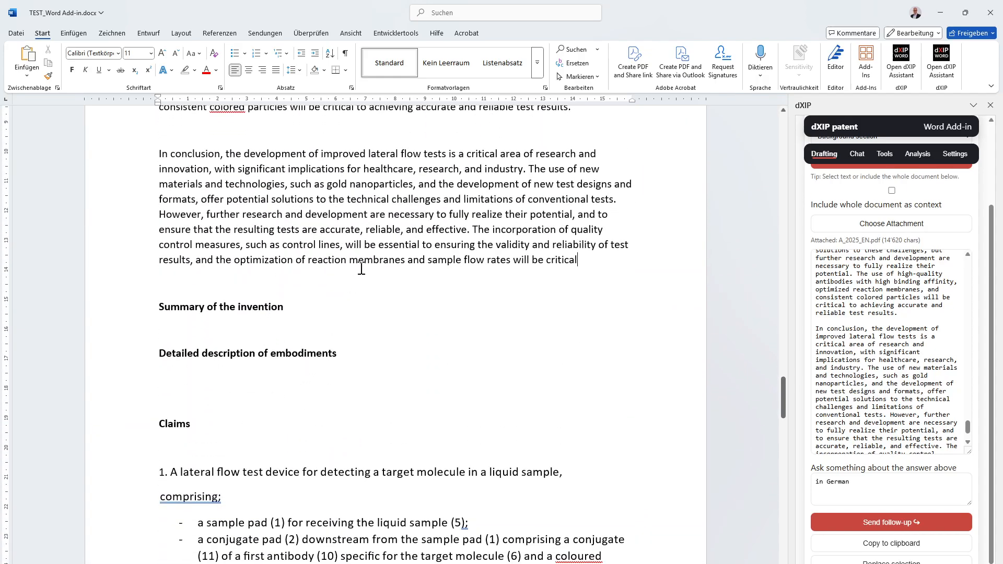
left_click(353, 306)
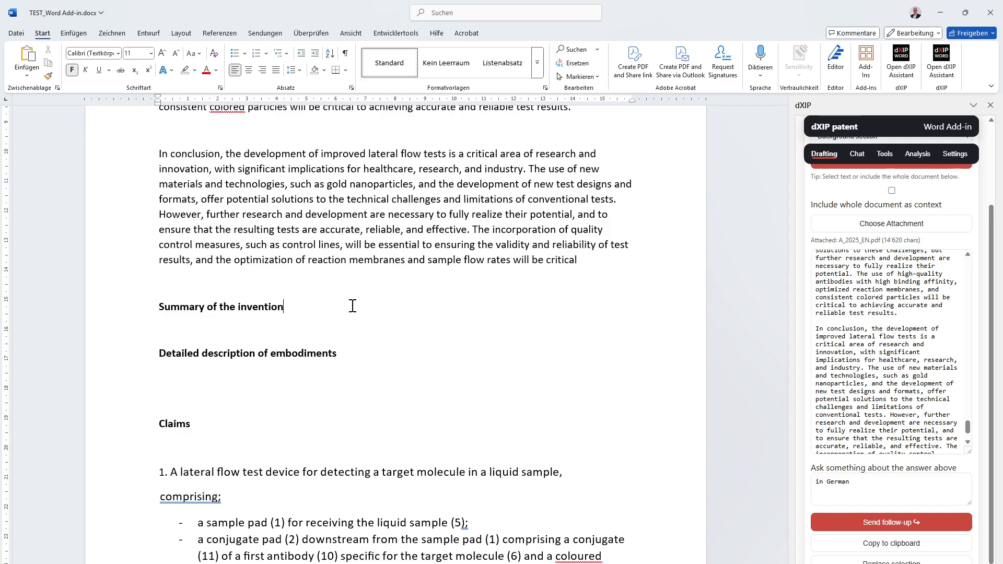
key("Return")
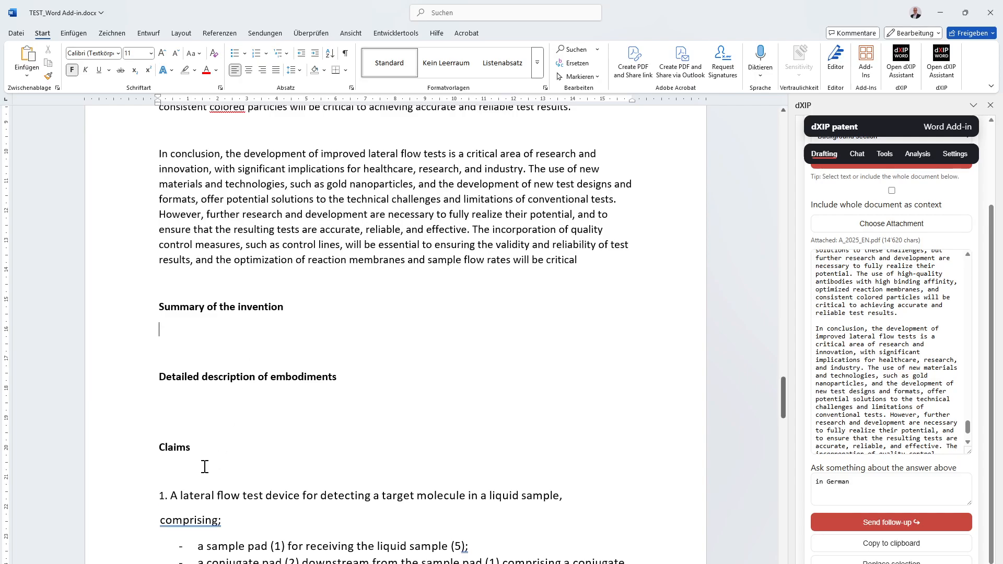
- Run the Summary of the invention preset on the full claim set, from claim 1 through claim 15
scroll(204, 465, "down", 3)
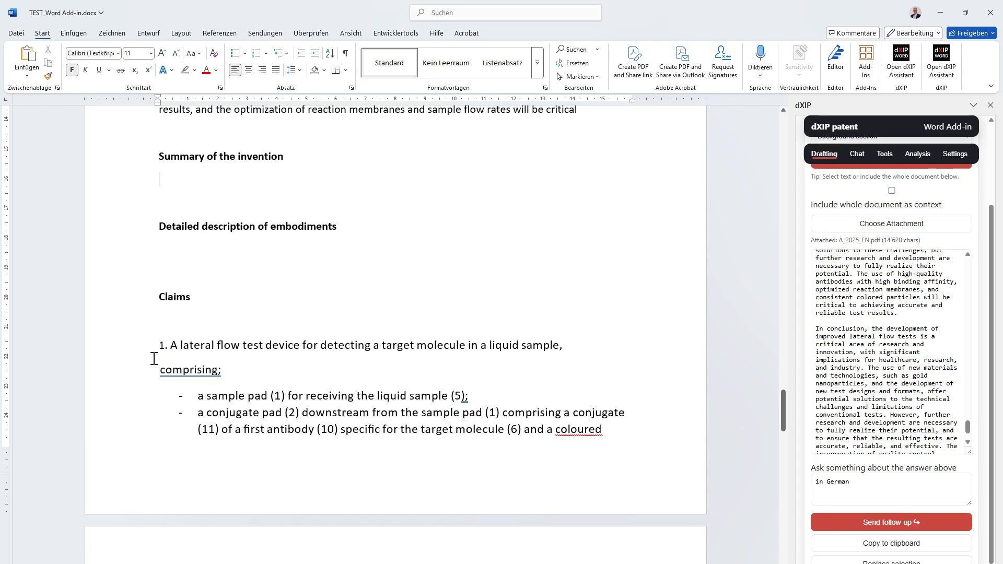
left_click_drag(155, 349, 418, 563)
left_click_drag(563, 419, 477, 355)
scroll(582, 453, "up", 5)
scroll(582, 453, "up", 10)
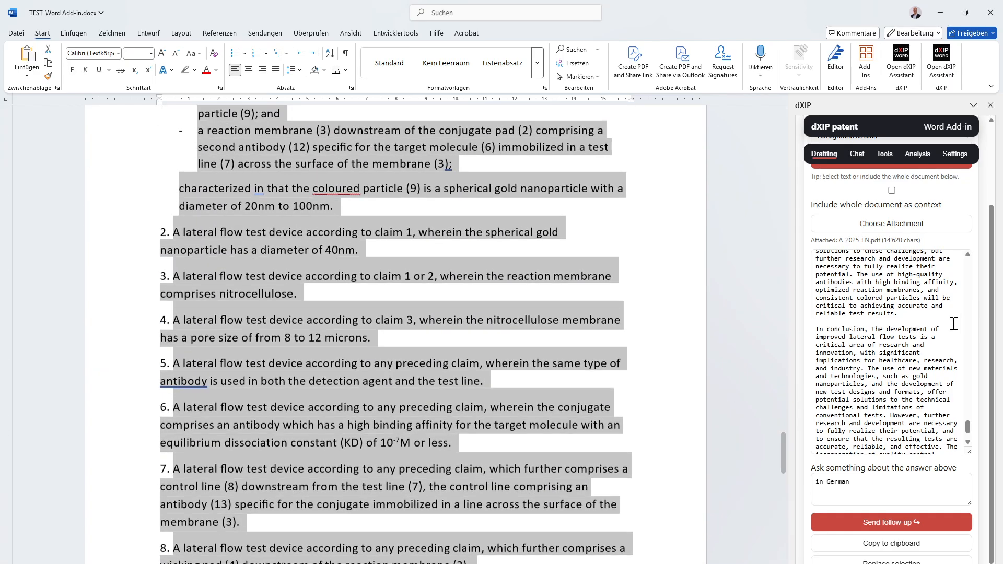
scroll(888, 335, "up", 10)
scroll(946, 198, "up", 3)
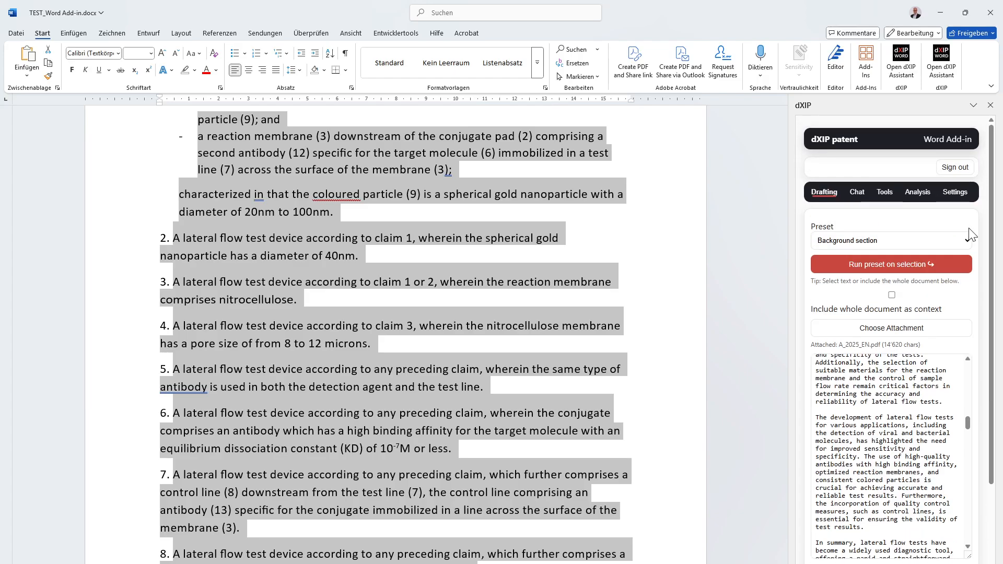
left_click(951, 243)
left_click(951, 243)
left_click(951, 243)
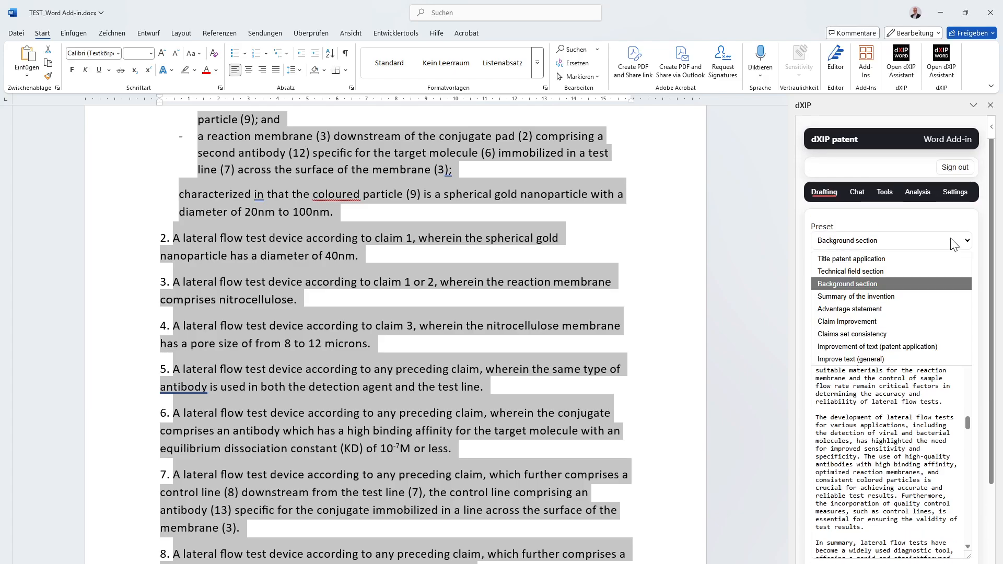
left_click(917, 296)
left_click(890, 264)
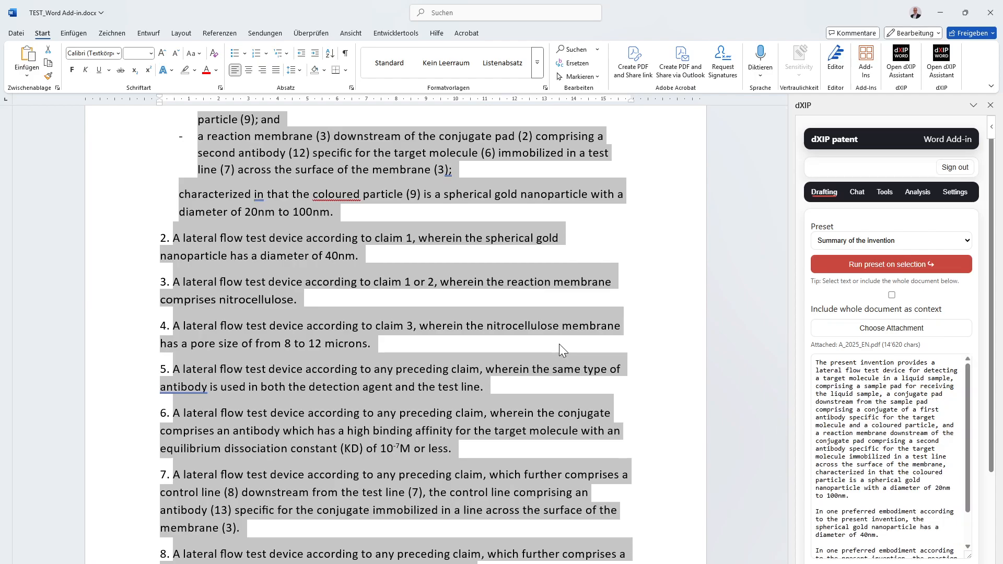
- Copy the generated summary text and paste it below the Summary of the invention heading
scroll(878, 460, "down", 1)
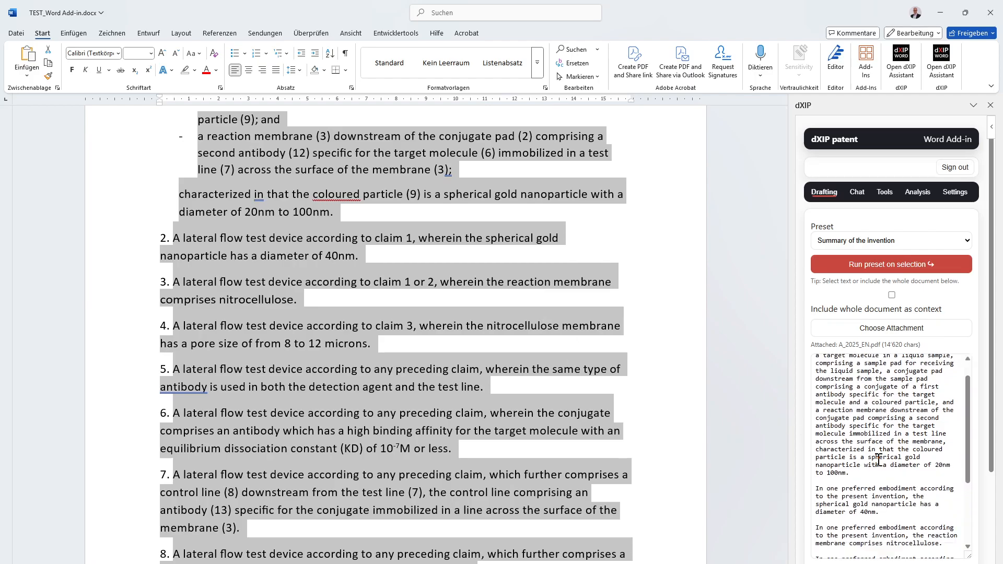
scroll(878, 460, "down", 5)
scroll(688, 462, "down", 4)
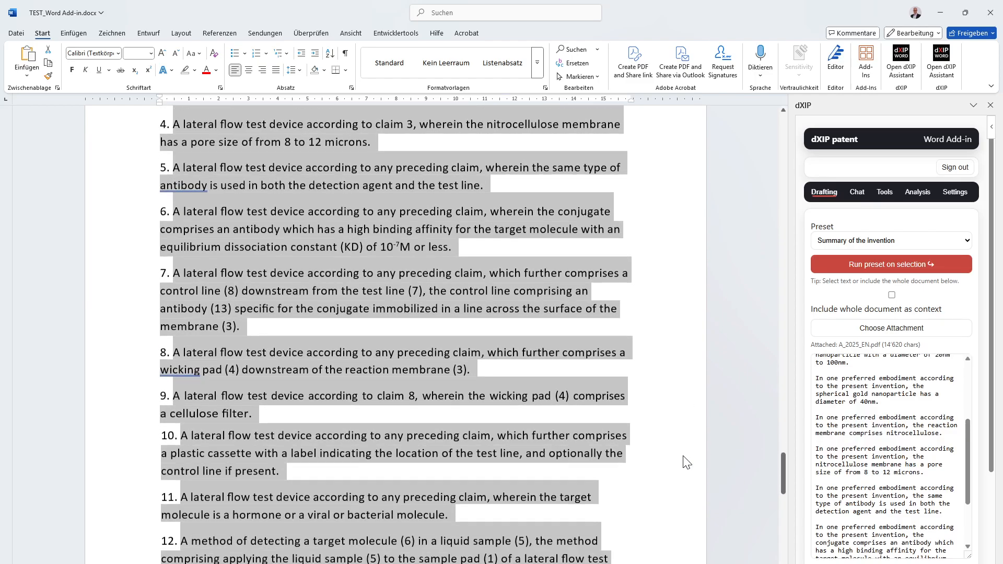
scroll(688, 462, "down", 7)
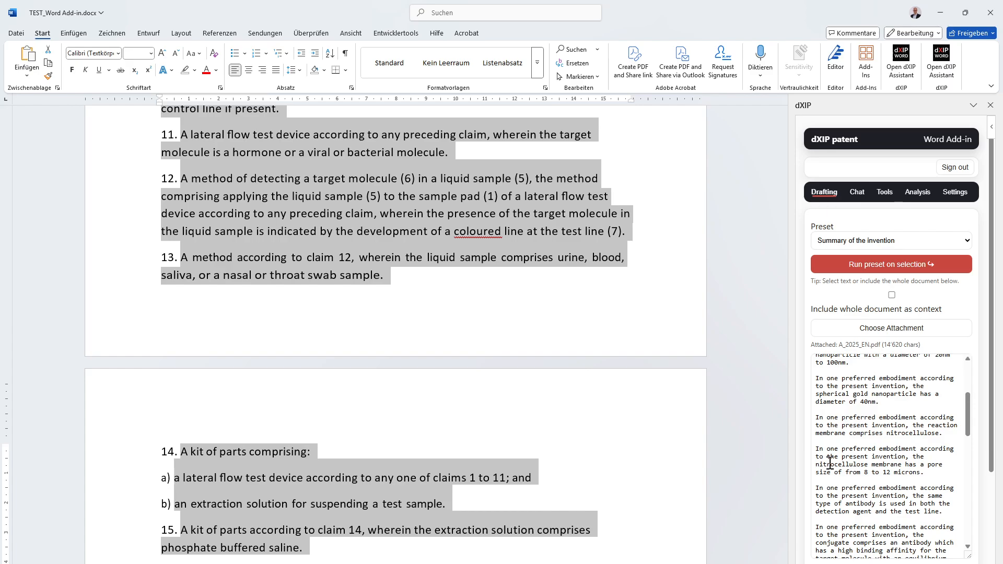
scroll(857, 476, "down", 10)
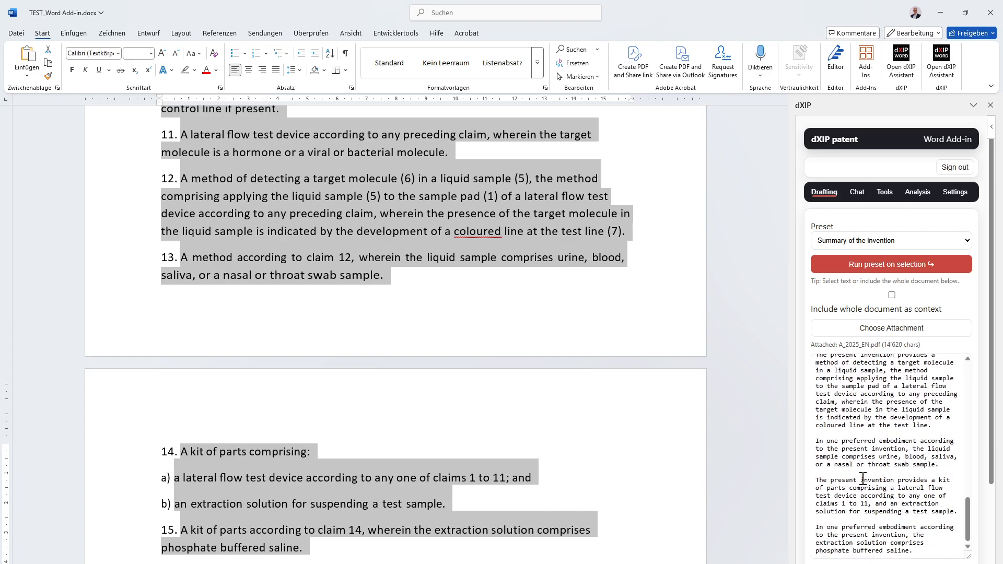
scroll(931, 495, "down", 3)
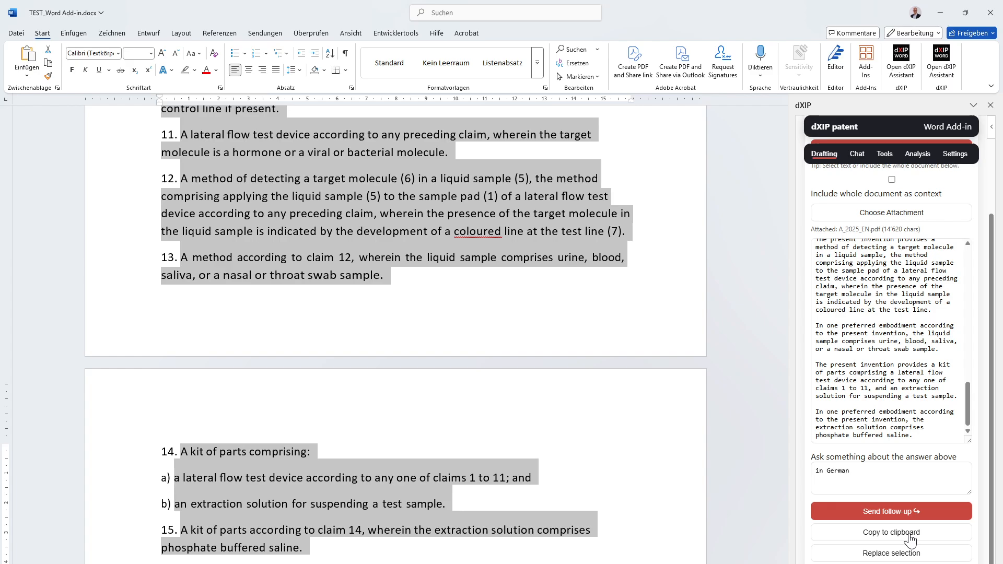
scroll(223, 422, "up", 20)
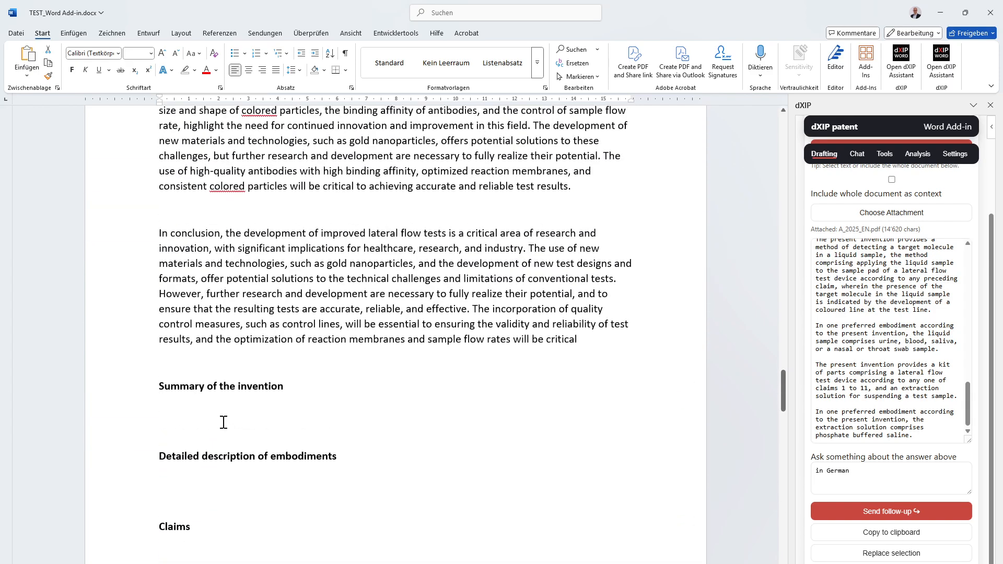
left_click(223, 422)
key("ctrl+v")
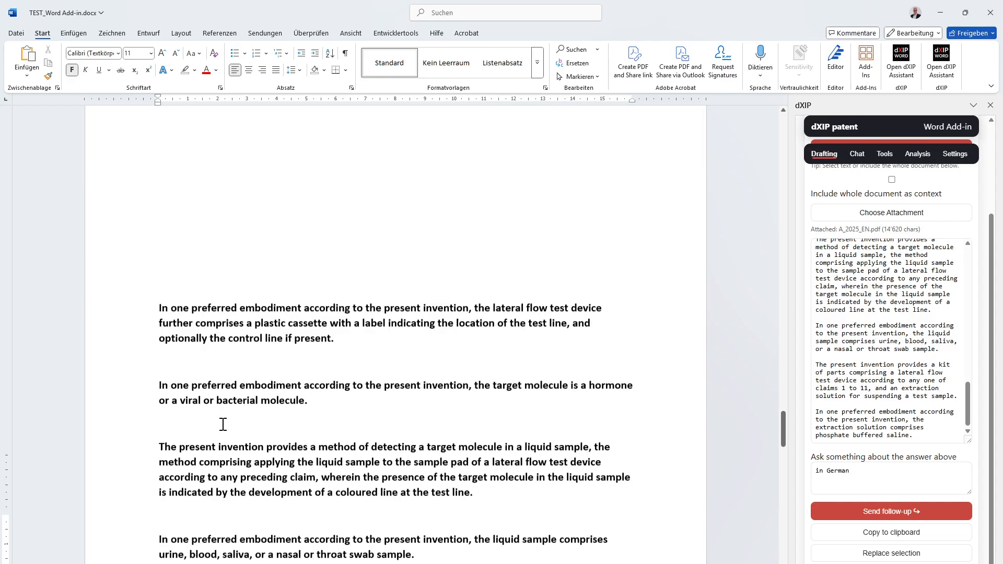
- Compare the pasted summary paragraphs with the claims, including the method and kit of parts claims
scroll(223, 424, "down", 10)
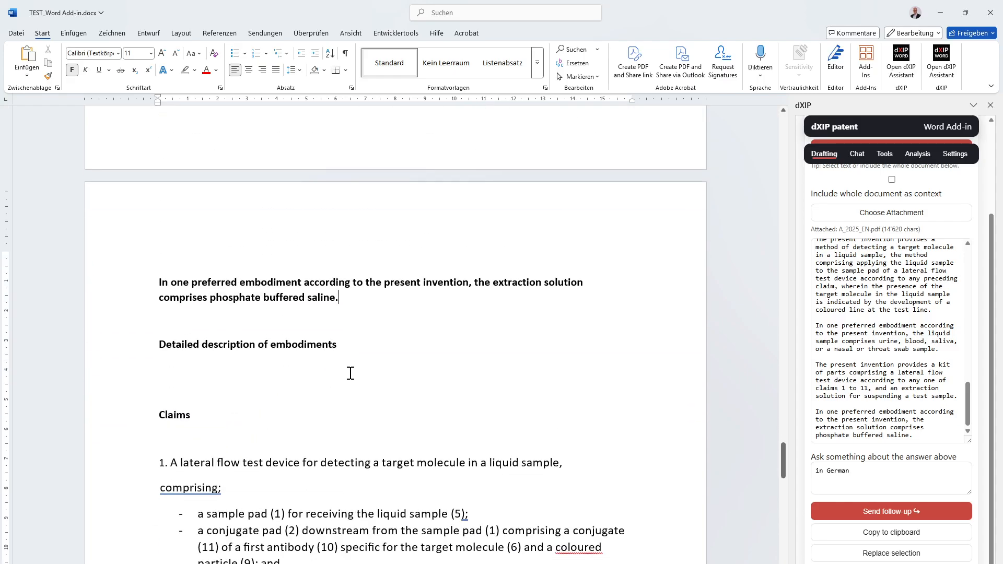
scroll(351, 373, "down", 13)
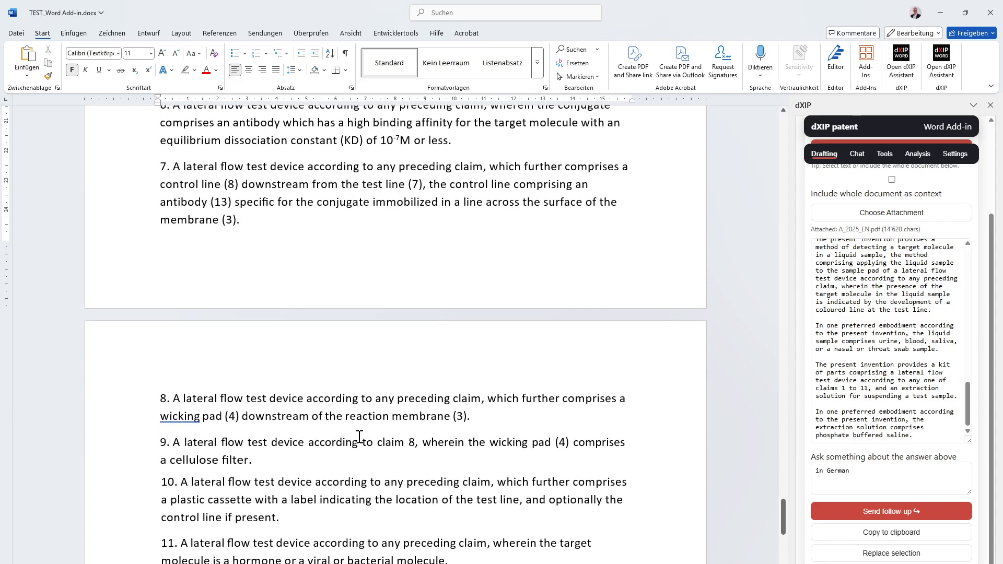
scroll(360, 437, "down", 5)
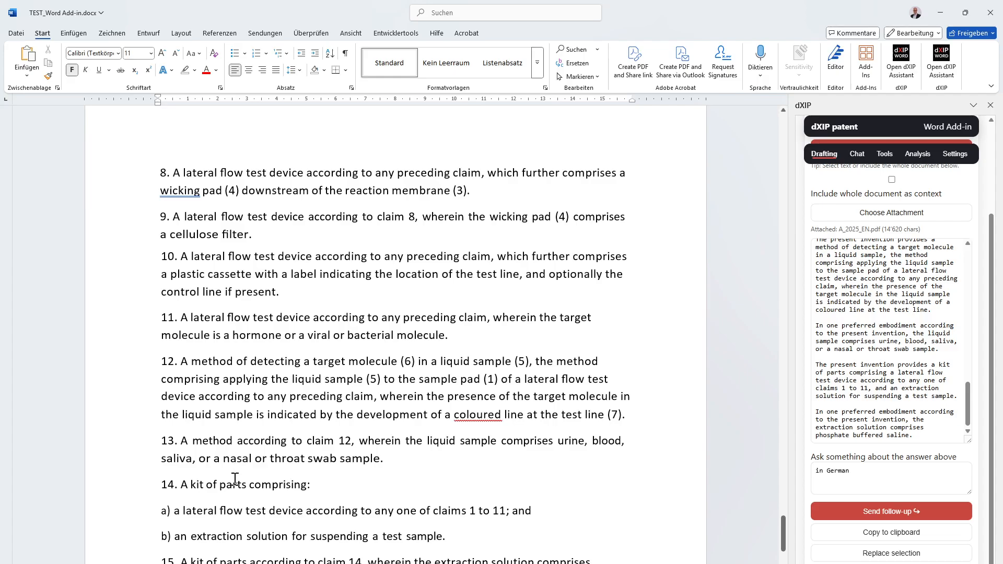
scroll(235, 479, "up", 20)
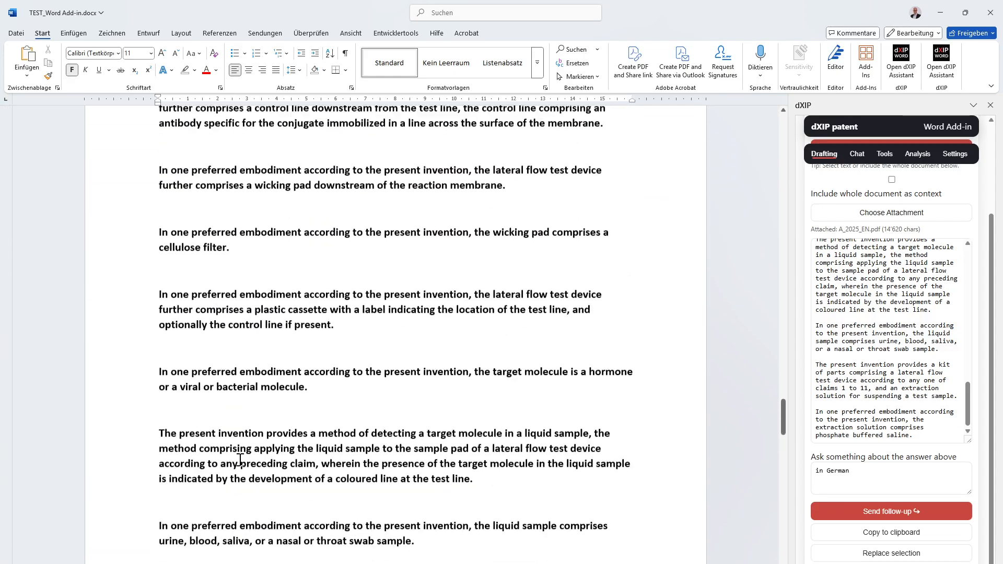
scroll(241, 460, "down", 3)
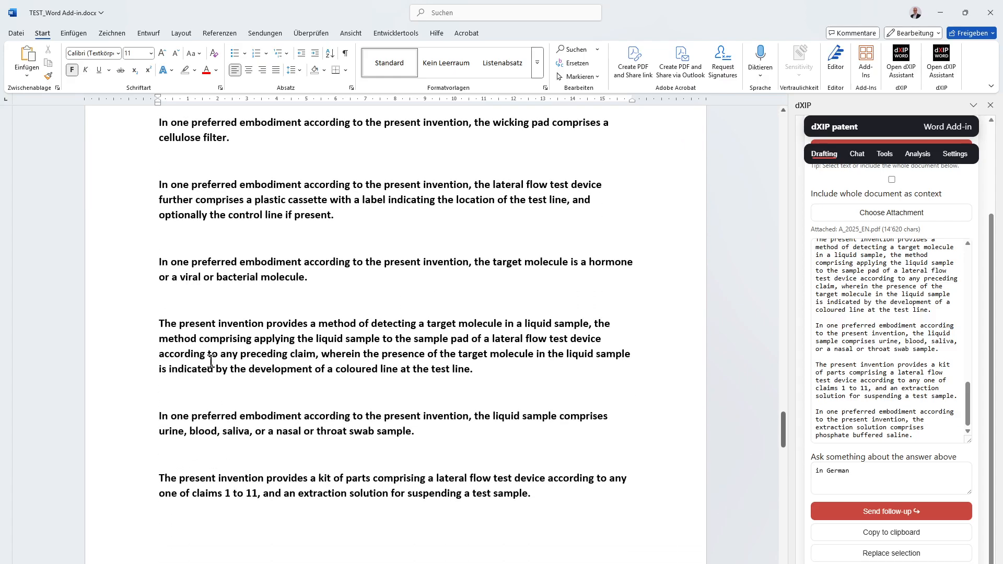
scroll(173, 324, "up", 20)
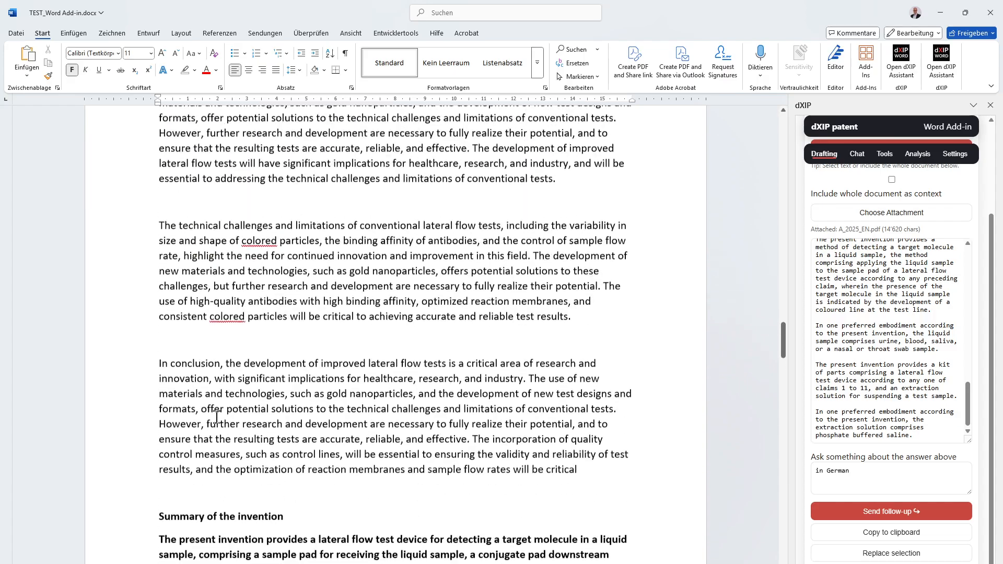
- Review the summary paragraphs from the lateral flow test device through the method, kit of parts and extraction solution embodiments
scroll(216, 416, "down", 2)
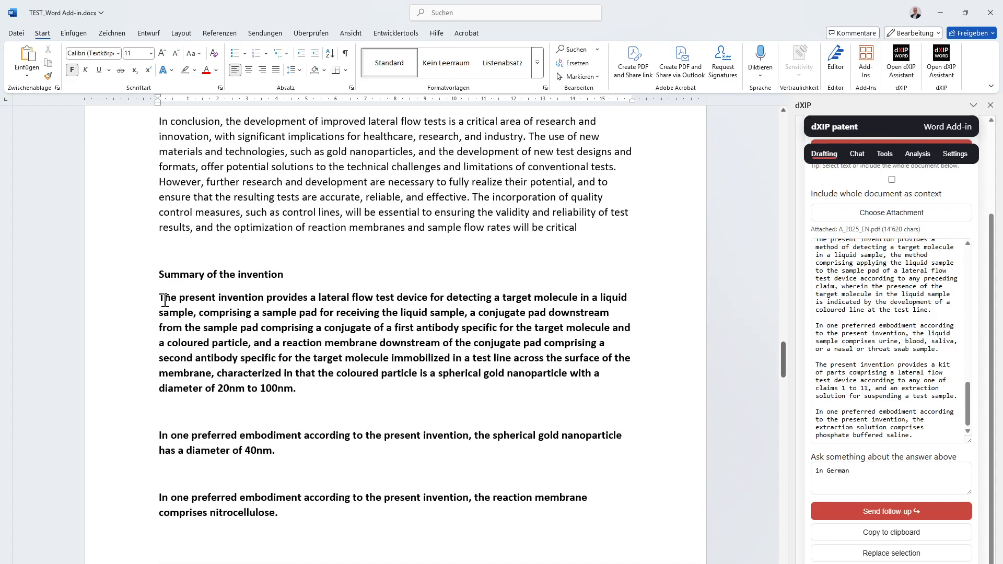
left_click_drag(161, 299, 309, 297)
scroll(287, 447, "down", 5)
scroll(287, 446, "down", 2)
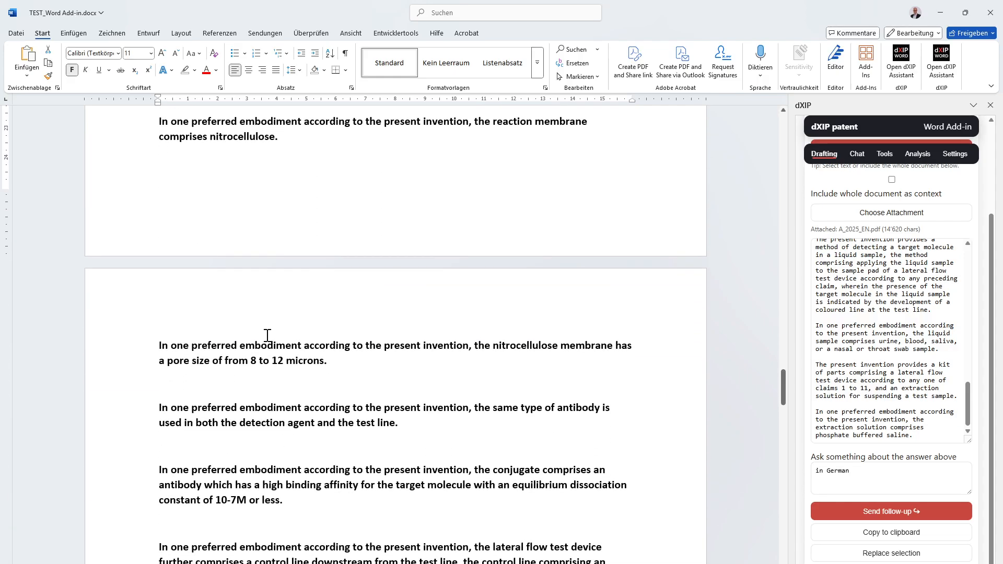
scroll(258, 313, "up", 5)
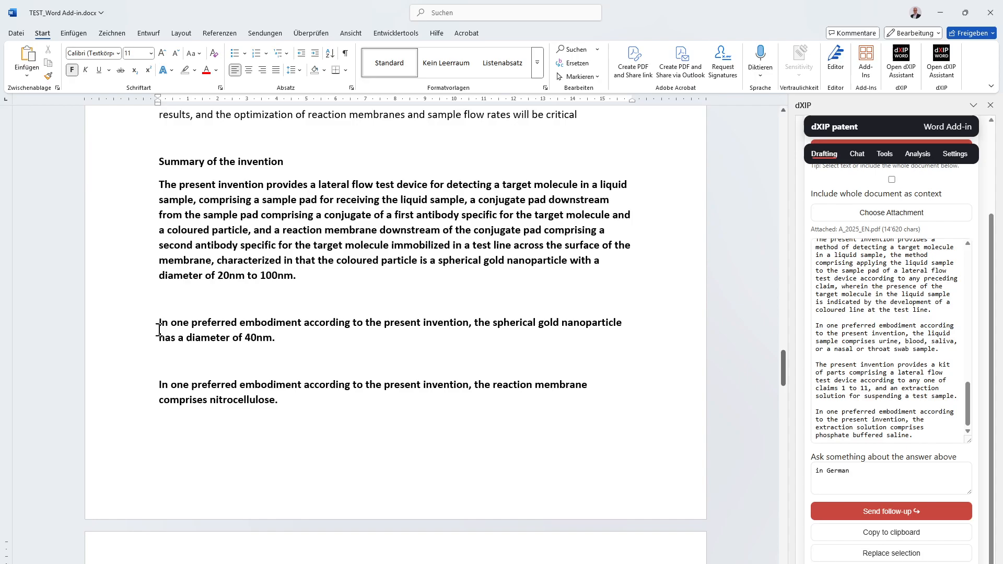
scroll(159, 332, "down", 9)
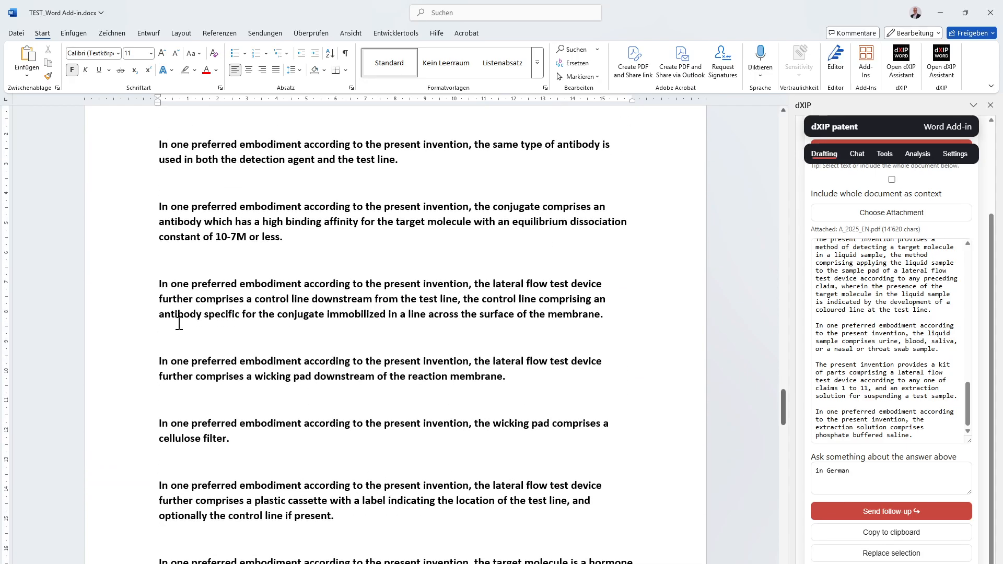
scroll(178, 316, "down", 6)
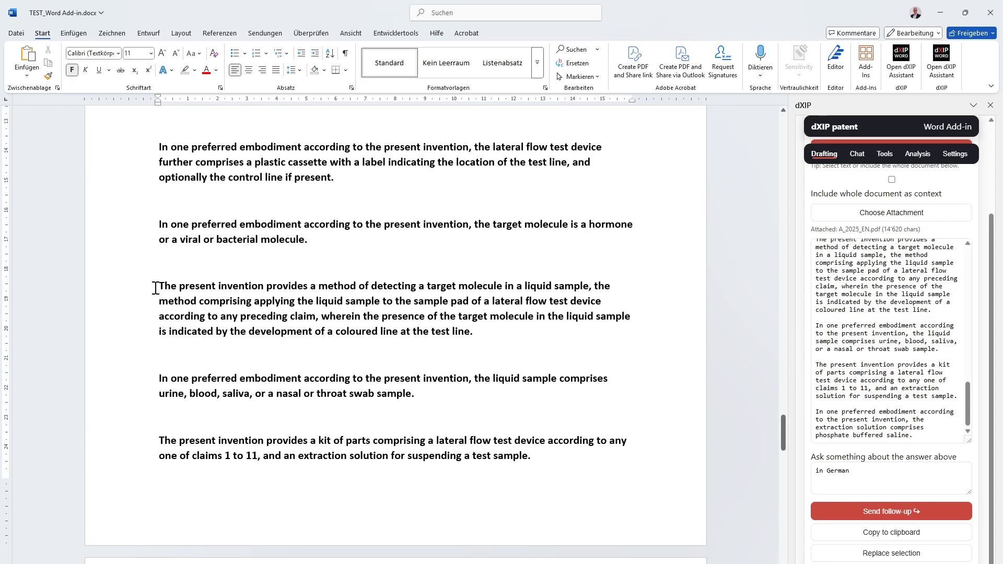
left_click_drag(156, 288, 354, 284)
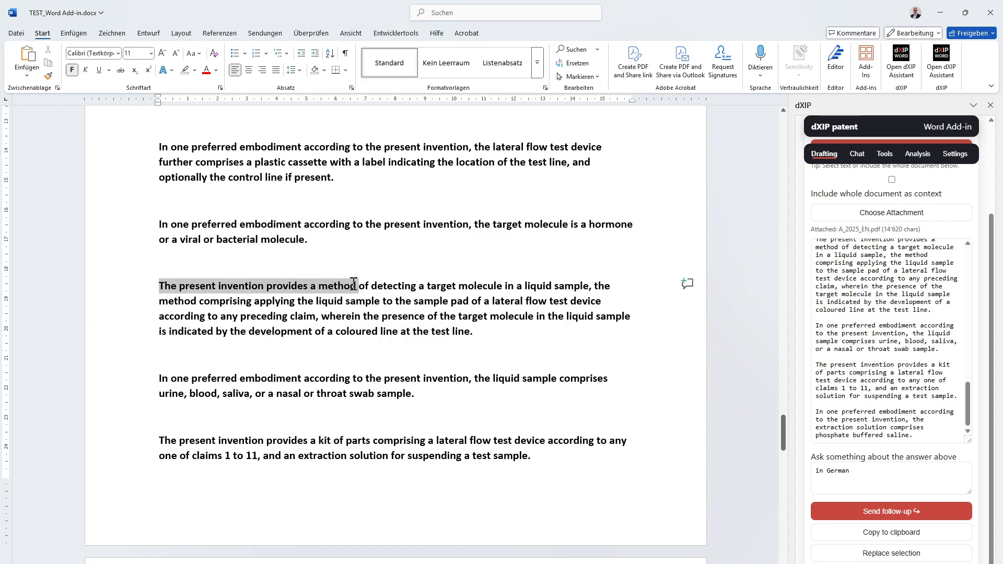
scroll(327, 397, "down", 3)
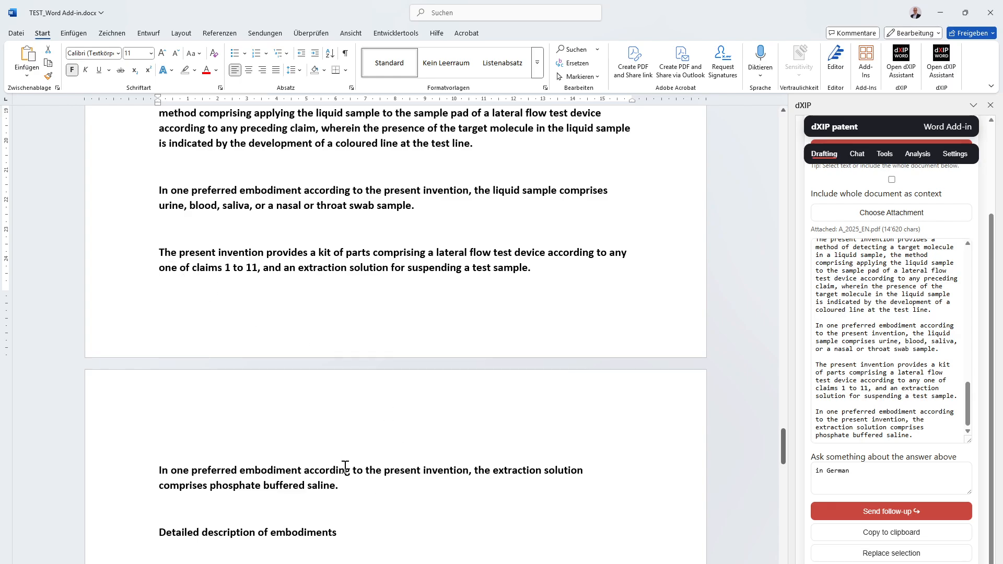
- Remove the bold formatting from all summary paragraphs and insert an empty line after the first one
left_click_drag(345, 467, 163, 336)
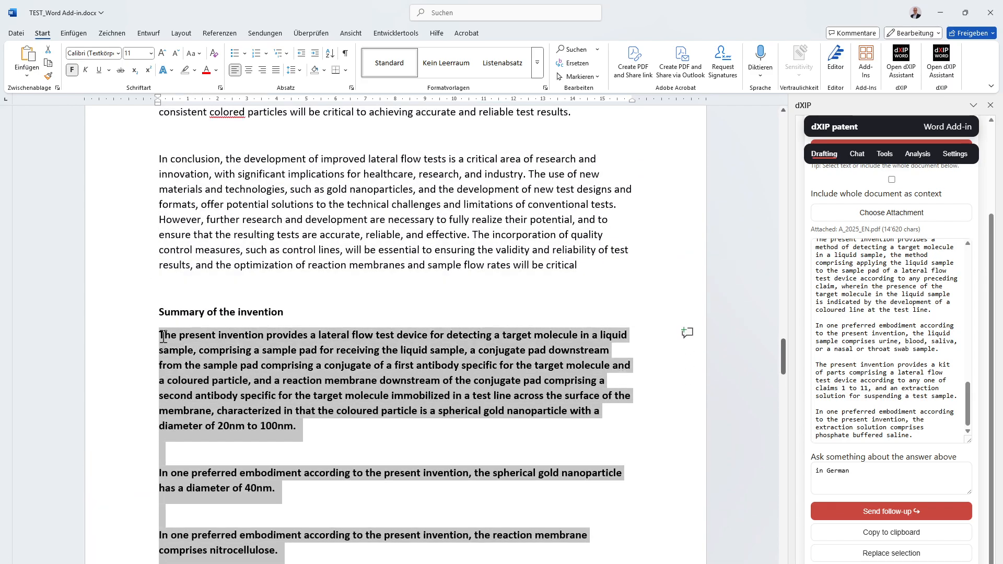
left_click(73, 70)
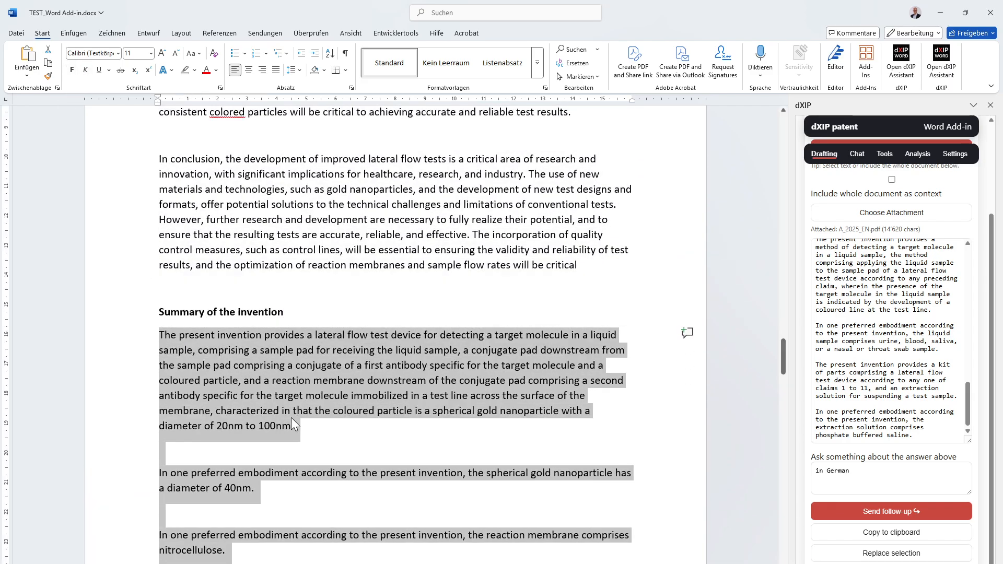
left_click(304, 427)
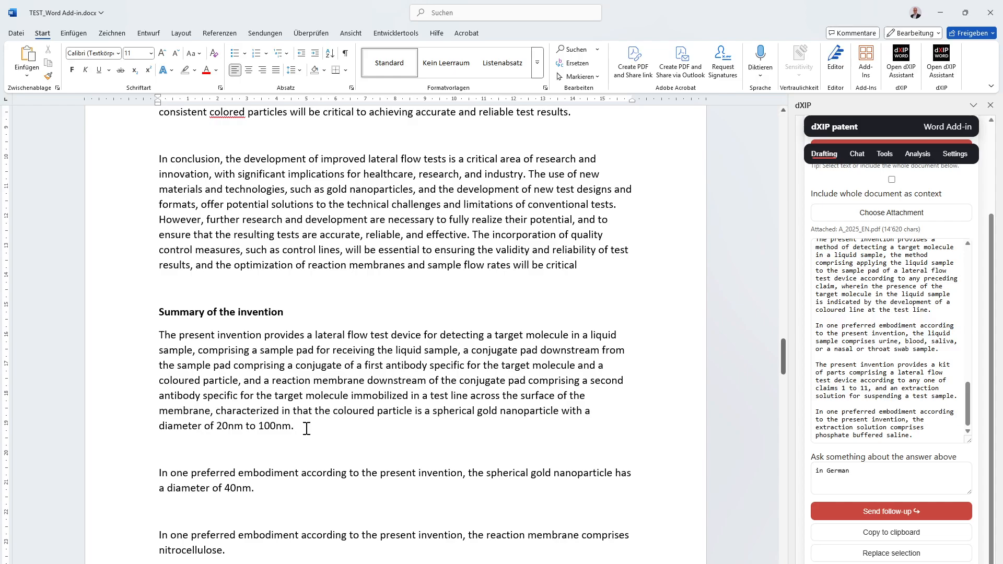
key("Return")
- Run the Advantage statement preset on the first summary paragraph, which describes the lateral flow test device
left_click_drag(311, 426, 104, 337)
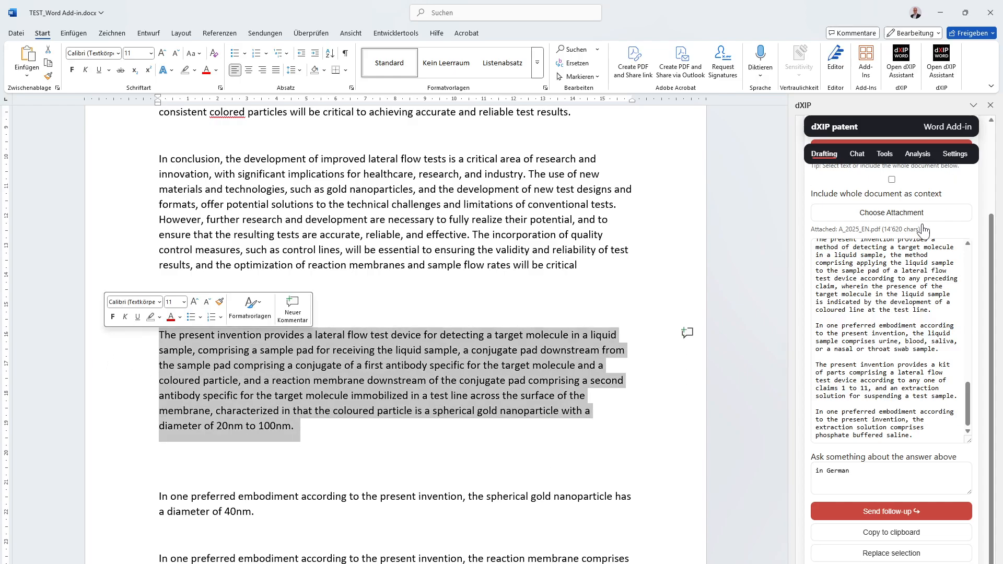
scroll(924, 230, "up", 5)
left_click(912, 242)
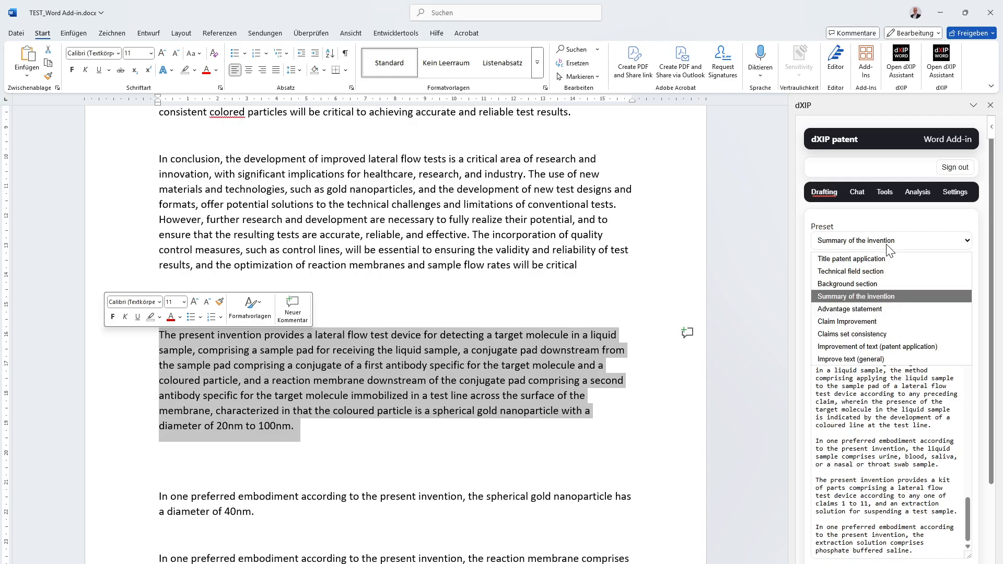
left_click(887, 310)
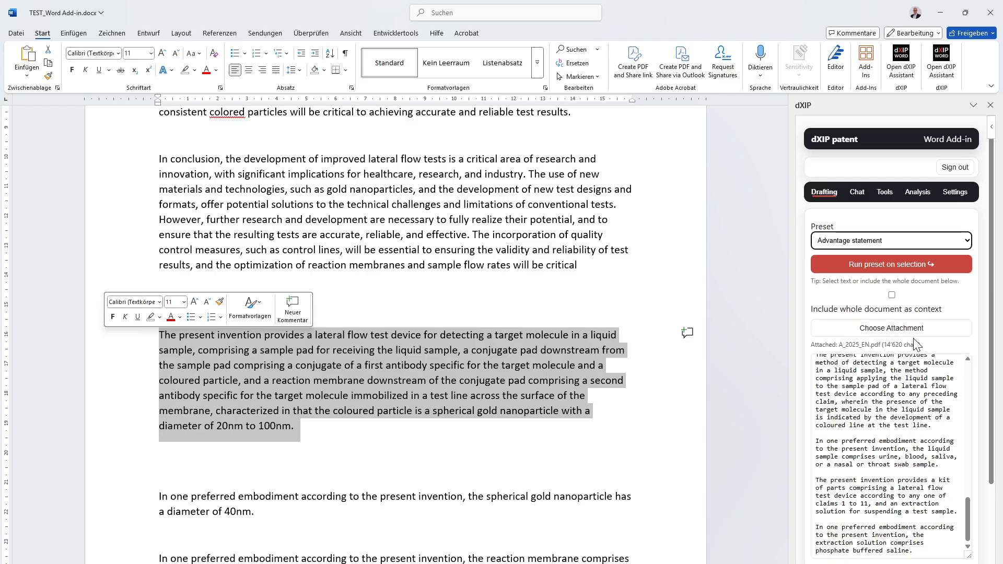
left_click(915, 264)
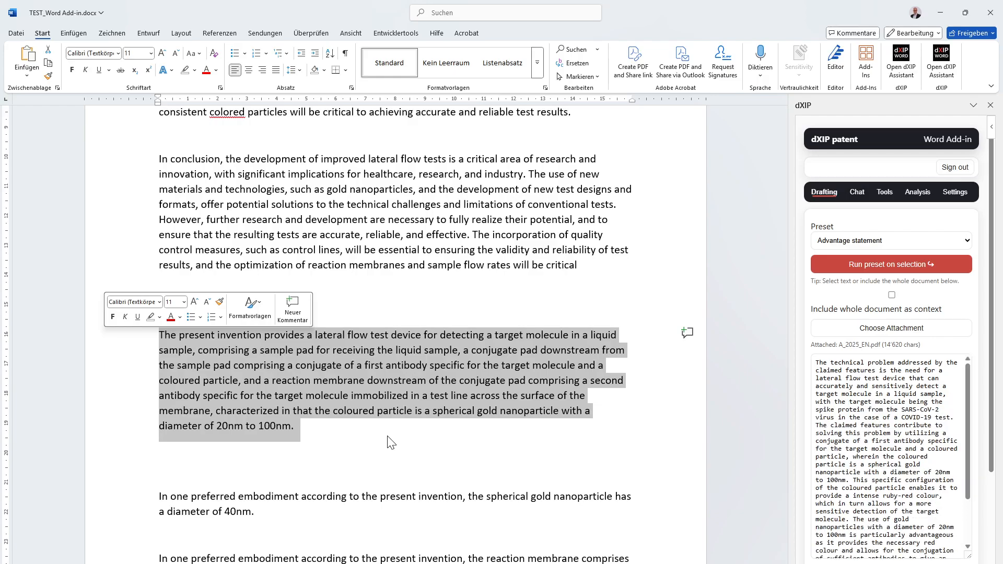
- Read through the generated advantage statement, copy it and paste it on the empty line below the first summary paragraph
scroll(855, 418, "down", 5)
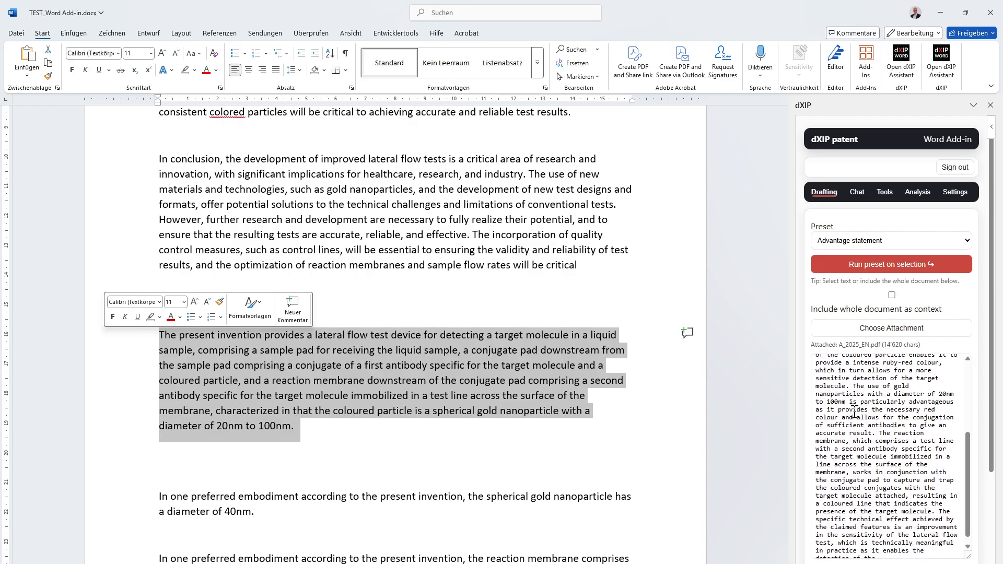
scroll(857, 415, "down", 3)
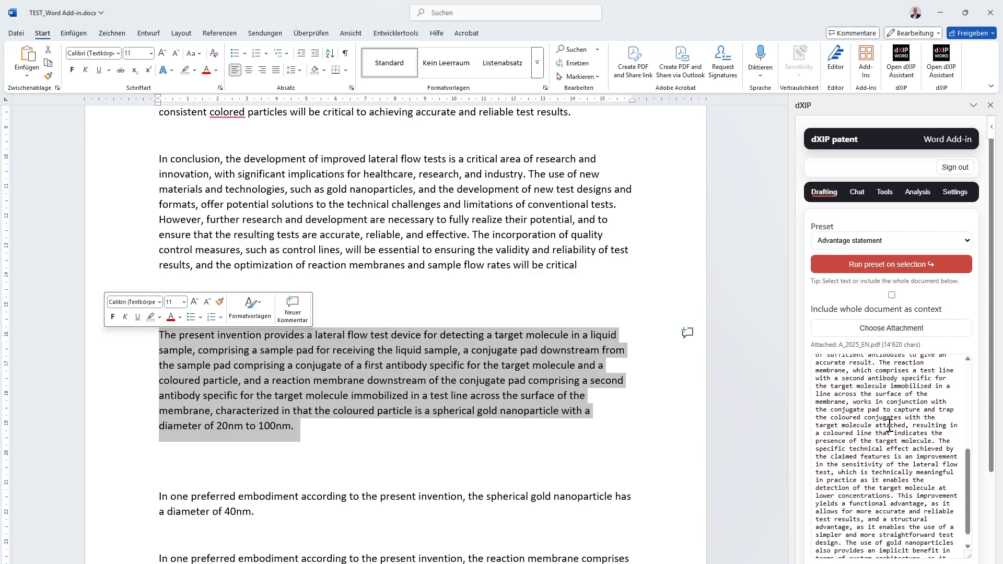
scroll(890, 426, "down", 3)
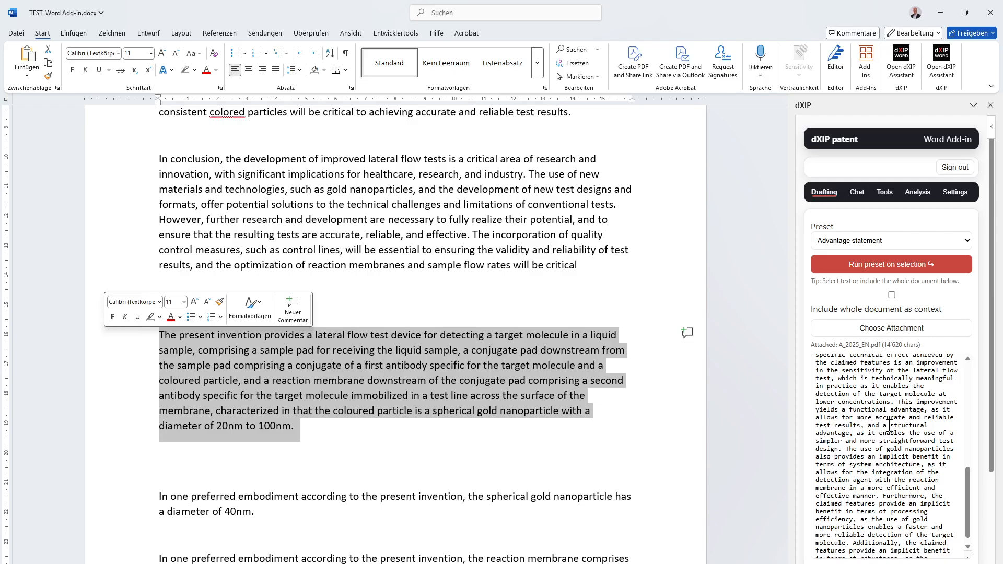
scroll(890, 426, "down", 3)
scroll(890, 426, "down", 2)
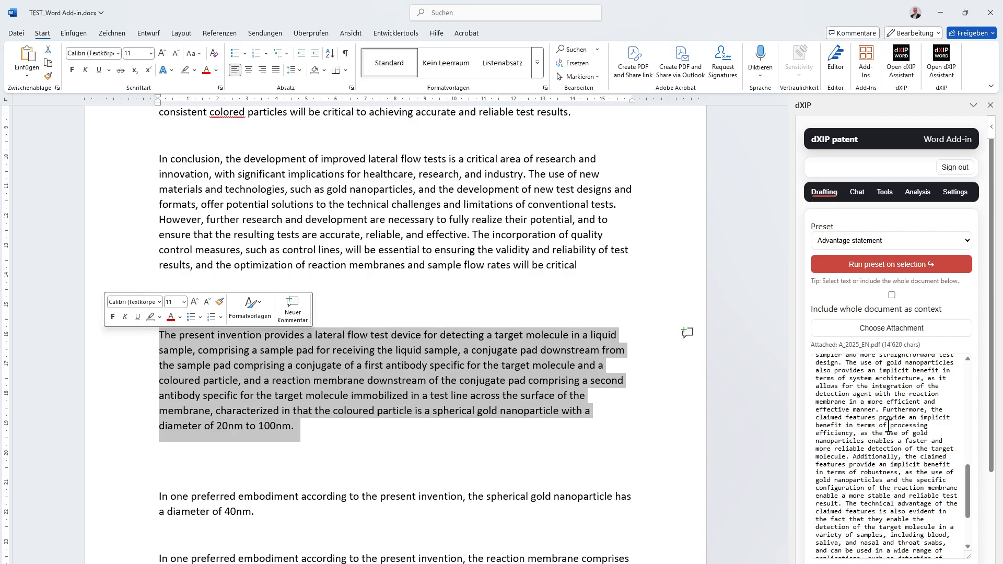
scroll(889, 426, "down", 7)
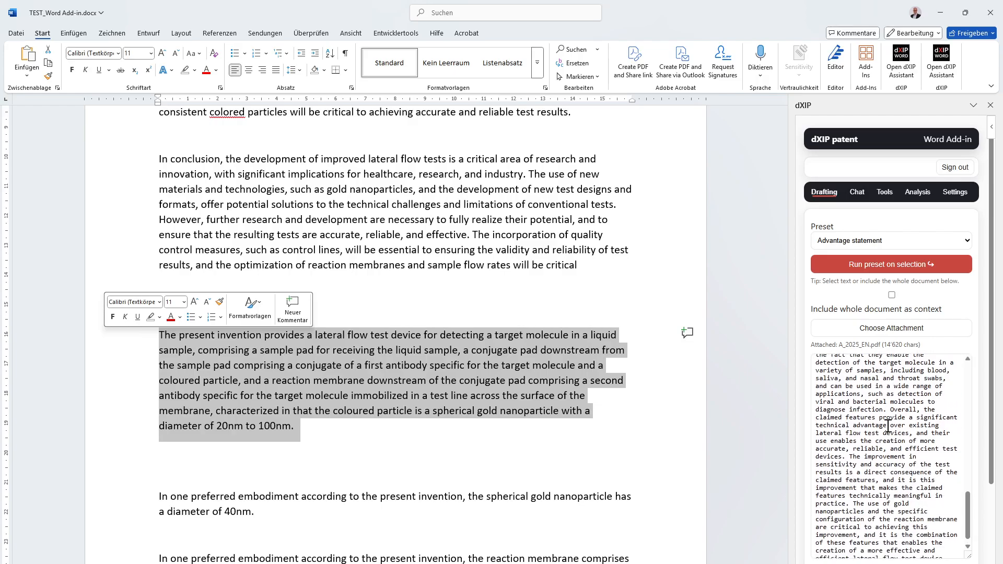
scroll(962, 431, "down", 2)
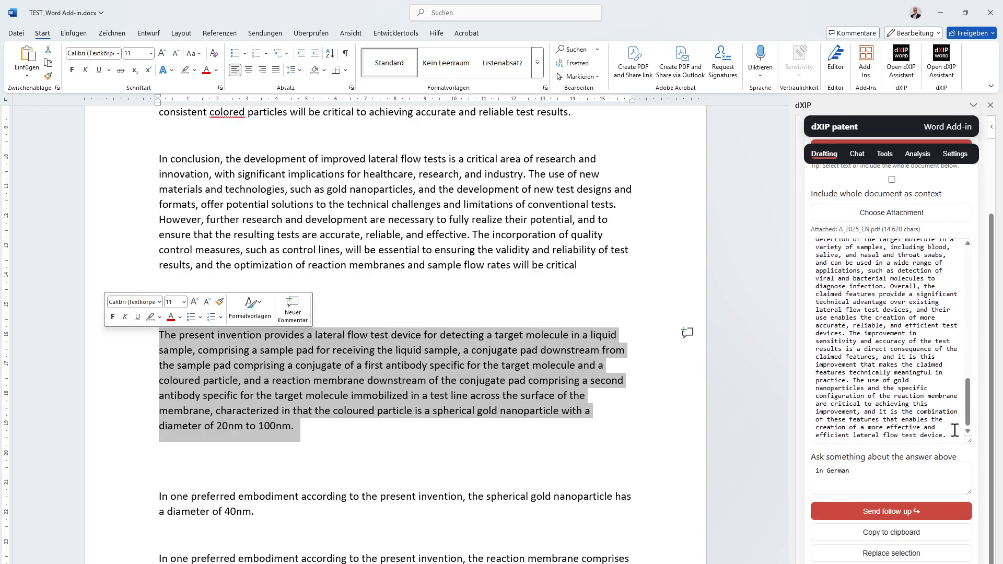
left_click(896, 537)
left_click(204, 456)
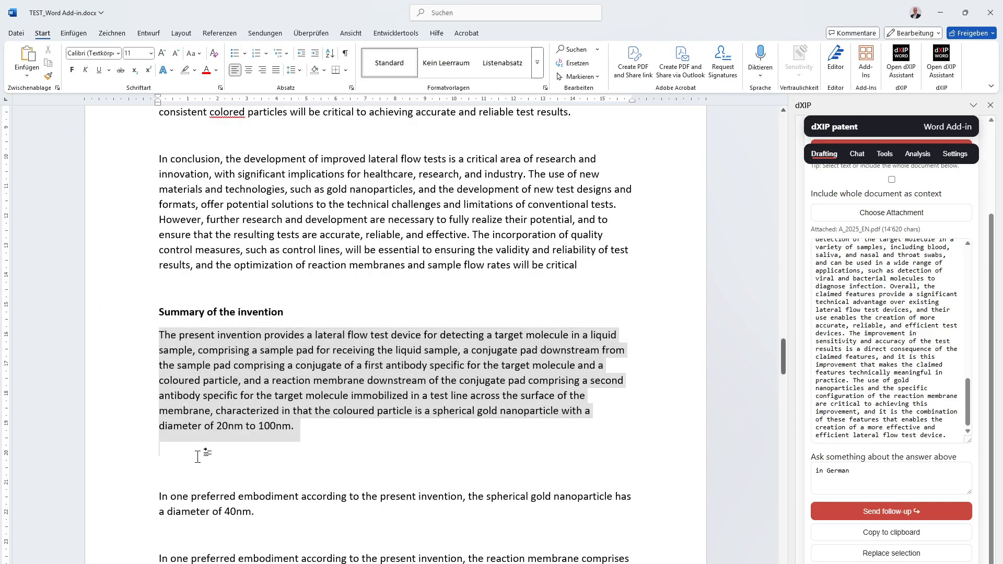
key("ctrl+v")
- Review the pasted advantage statement from the technical problem to its conclusion about the lateral flow test device
scroll(303, 451, "up", 10)
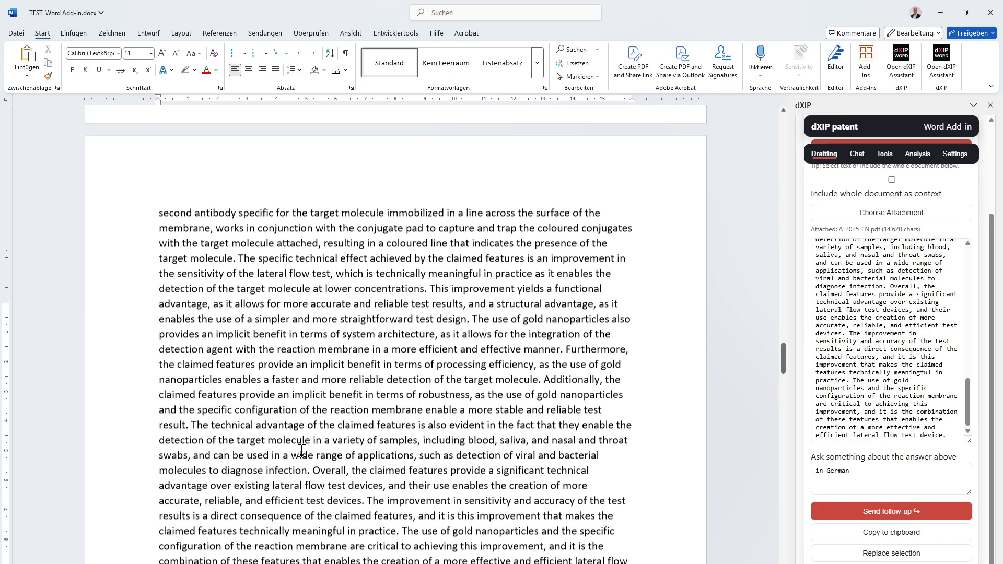
scroll(302, 452, "up", 1)
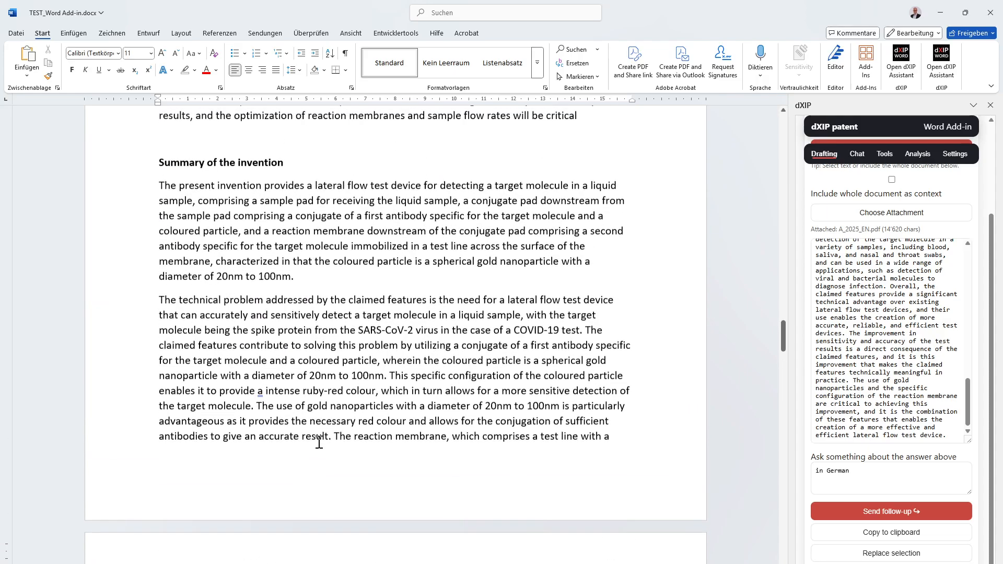
scroll(432, 437, "down", 9)
scroll(433, 443, "down", 1)
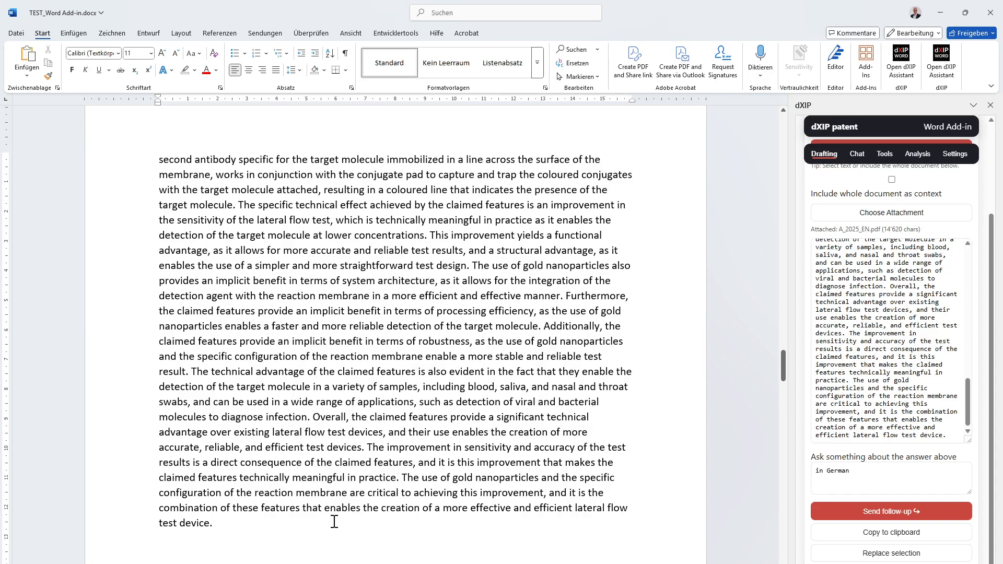
scroll(373, 489, "up", 12)
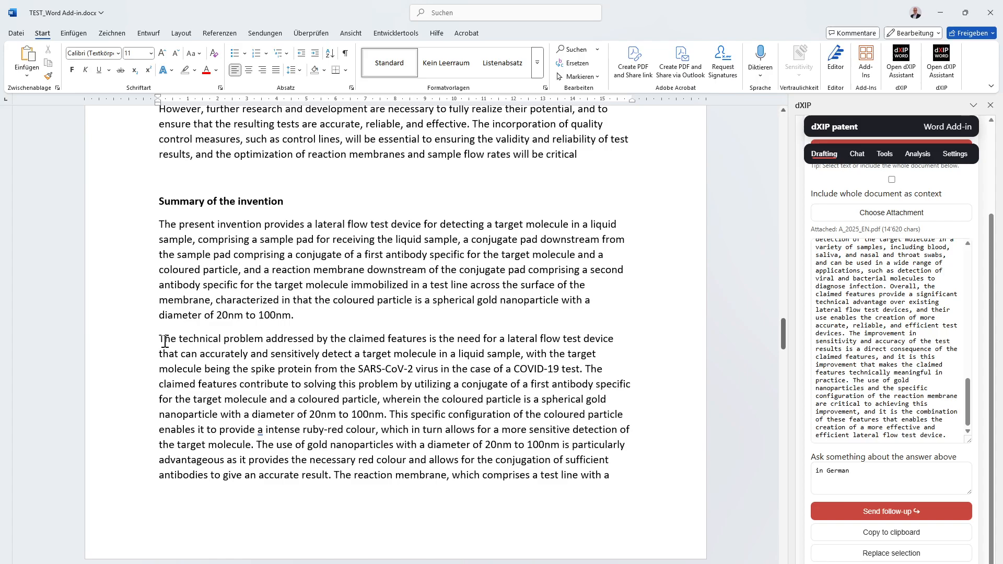
scroll(256, 376, "down", 15)
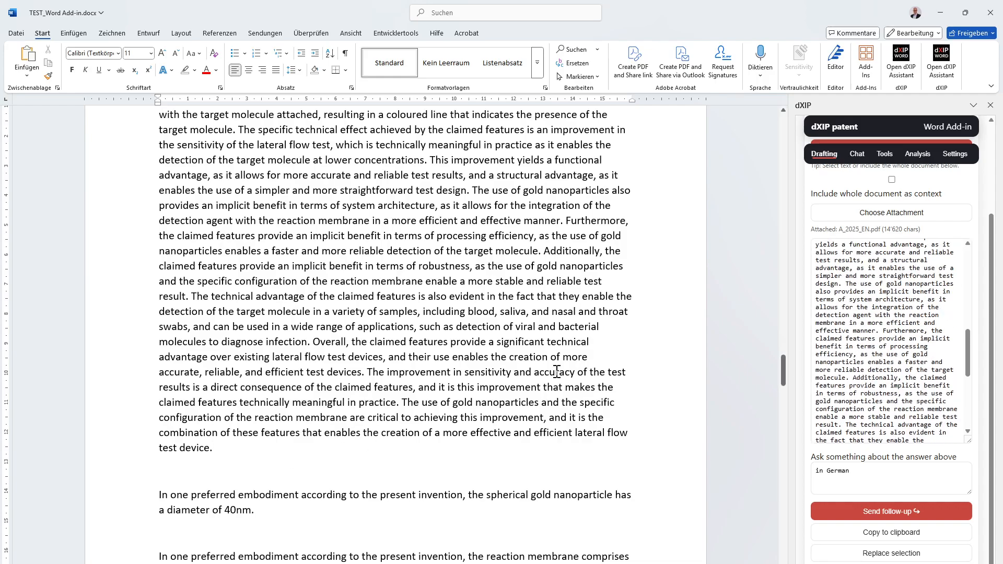
- Run the Advantage statement preset on the embodiment paragraph about the 40nm spherical gold nanoparticle, with the whole document included as context
scroll(556, 372, "up", 3)
scroll(899, 197, "up", 2)
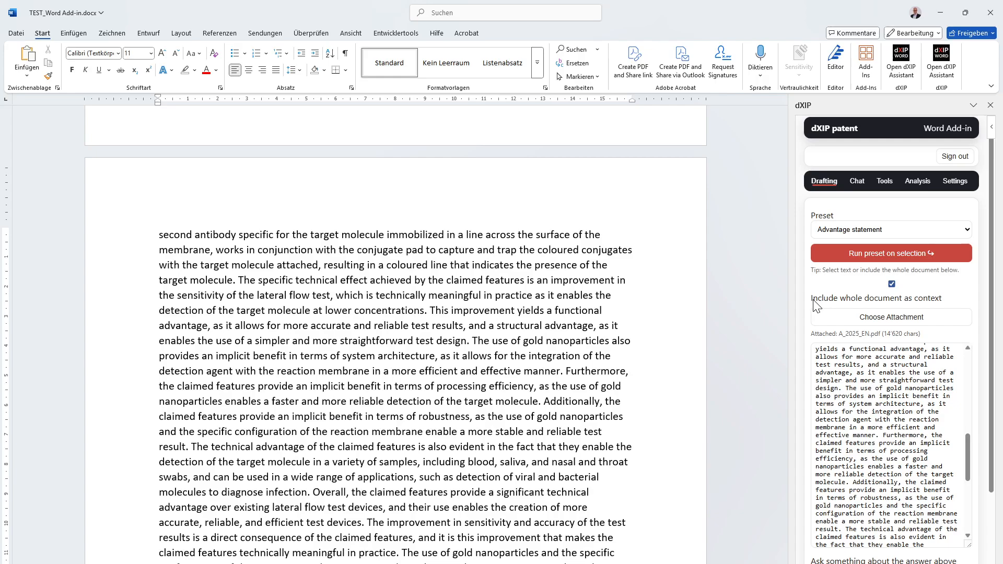
scroll(303, 391, "down", 5)
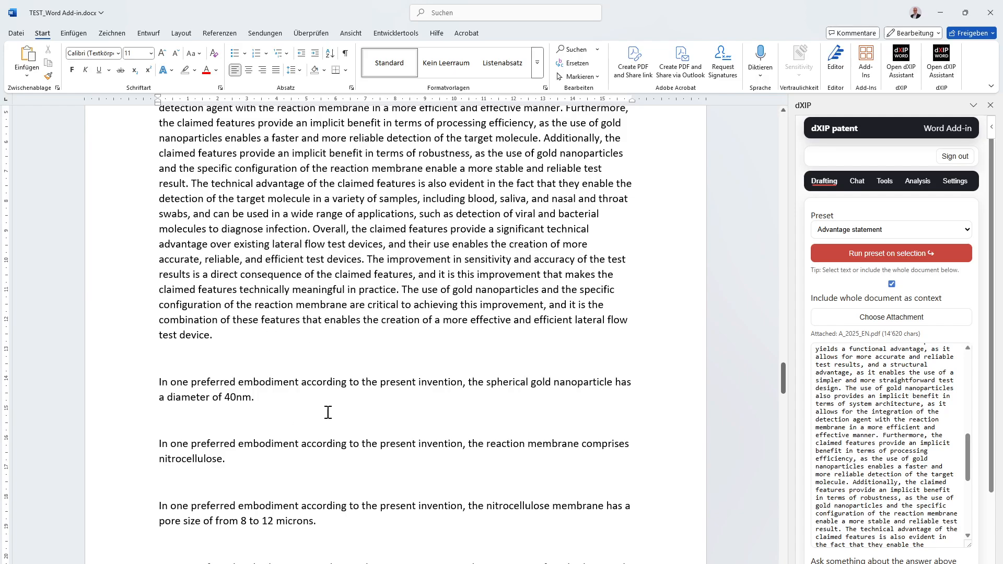
triple_click(137, 390)
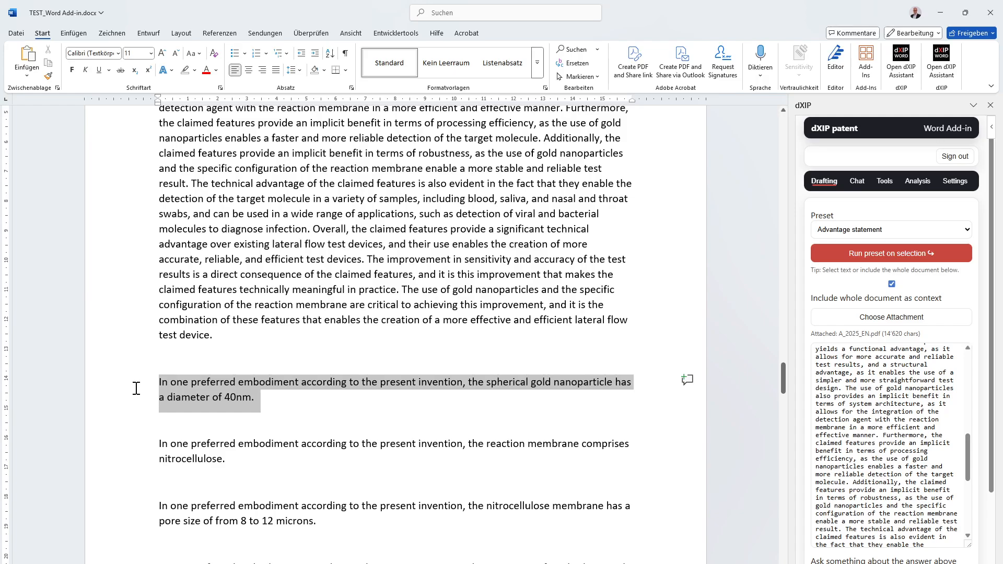
left_click(948, 234)
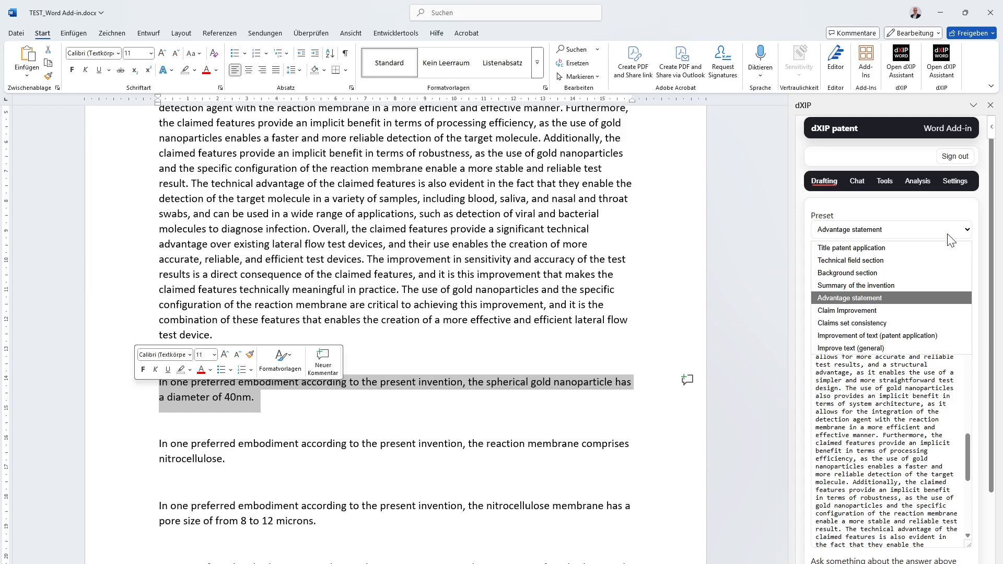
left_click(888, 298)
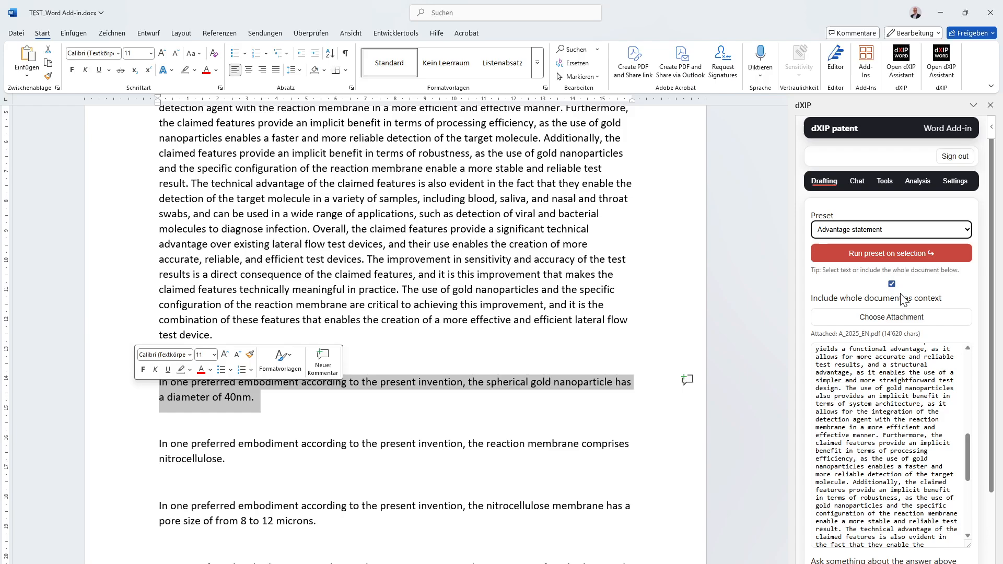
left_click(895, 321)
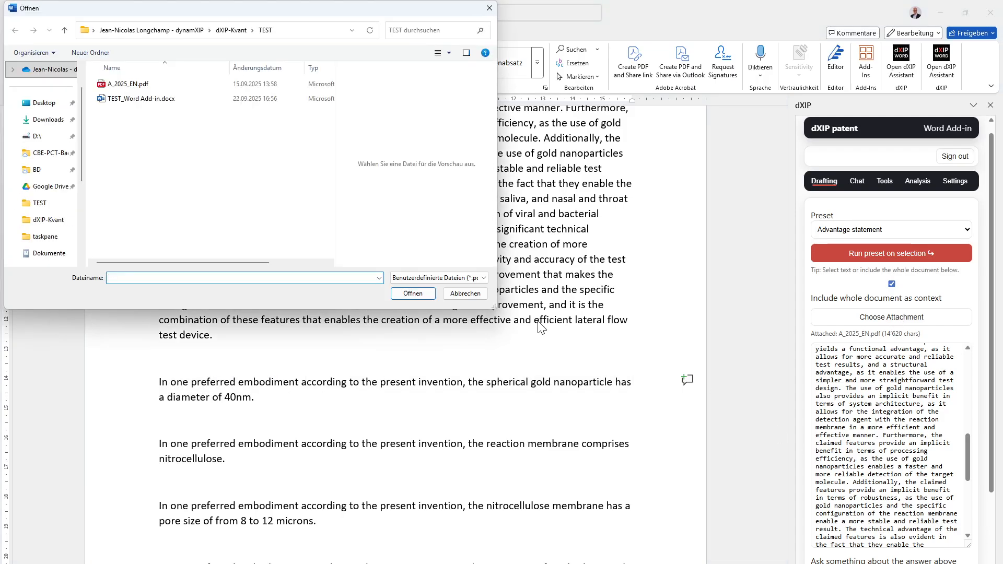
left_click(465, 294)
left_click(929, 262)
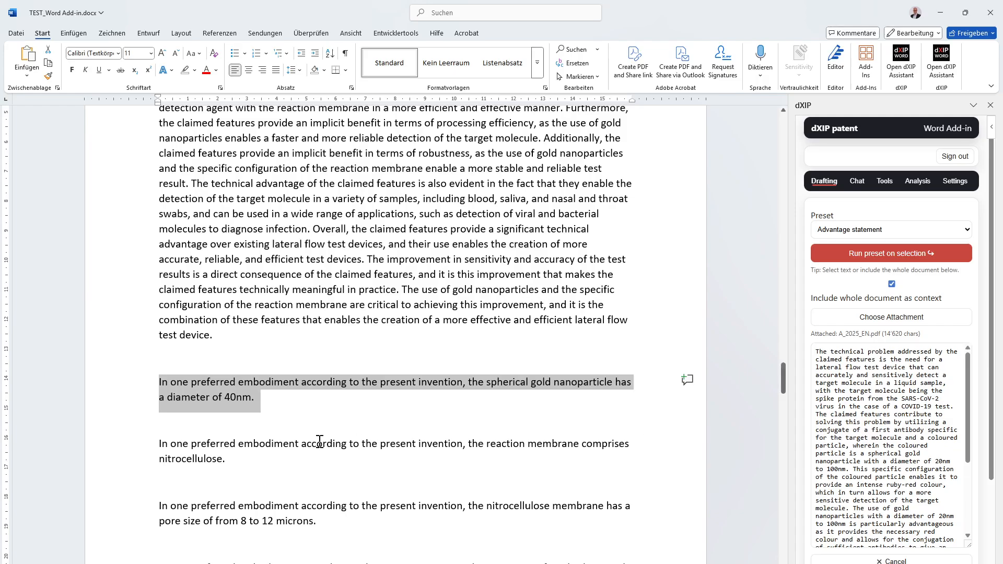
- Examine the advantage statement generated for the gold nanoparticle embodiment and the embodiment paragraphs that follow it
scroll(323, 438, "down", 4)
scroll(889, 421, "down", 10)
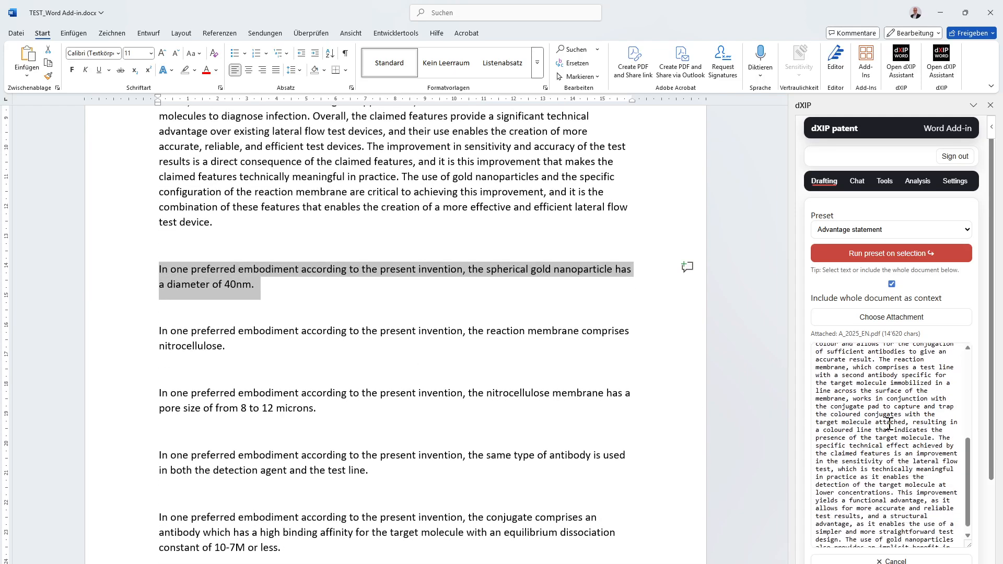
scroll(446, 391, "down", 3)
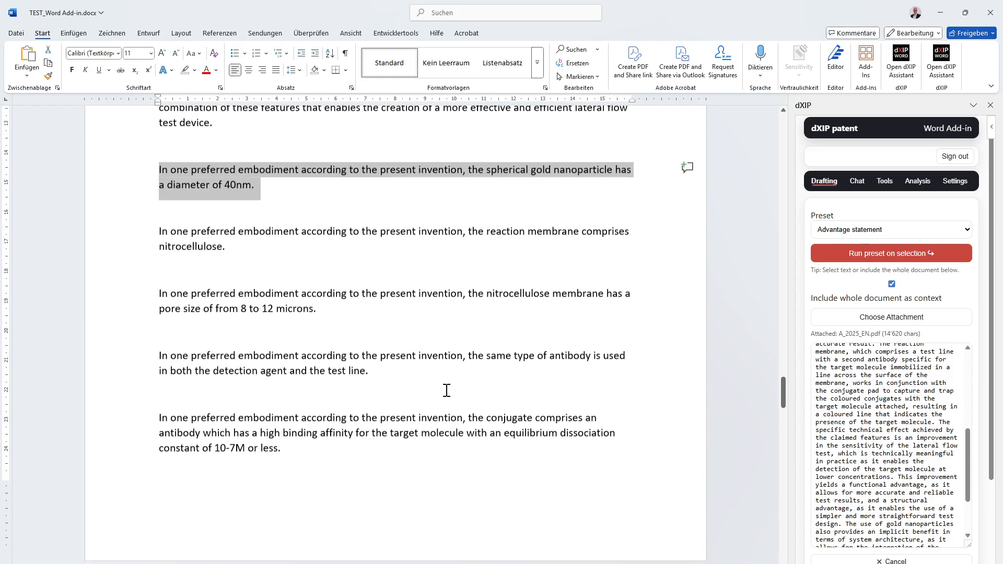
- Read the remaining part of the generated advantage statement for the gold nanoparticle embodiment to its end
scroll(881, 367, "down", 6)
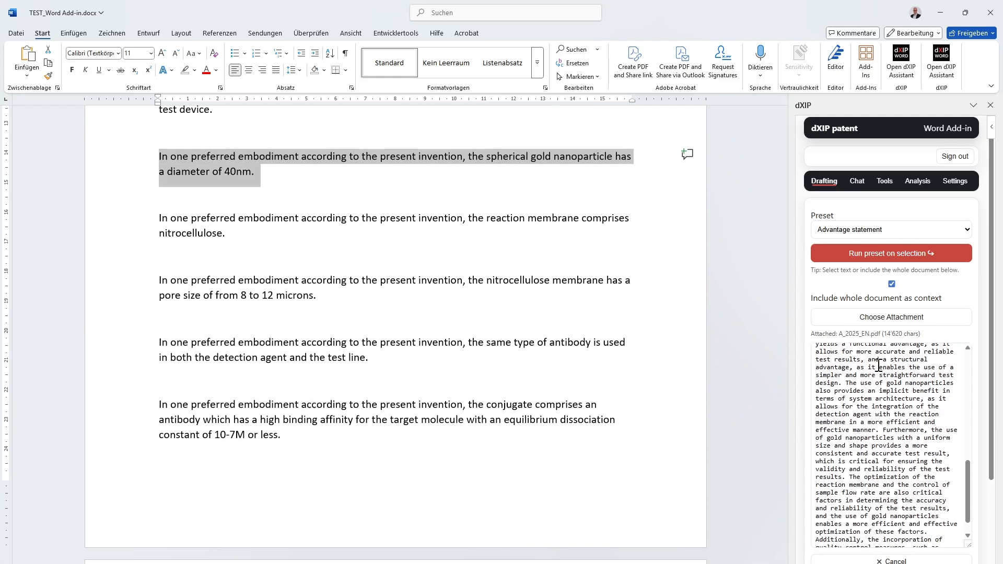
scroll(878, 365, "down", 1)
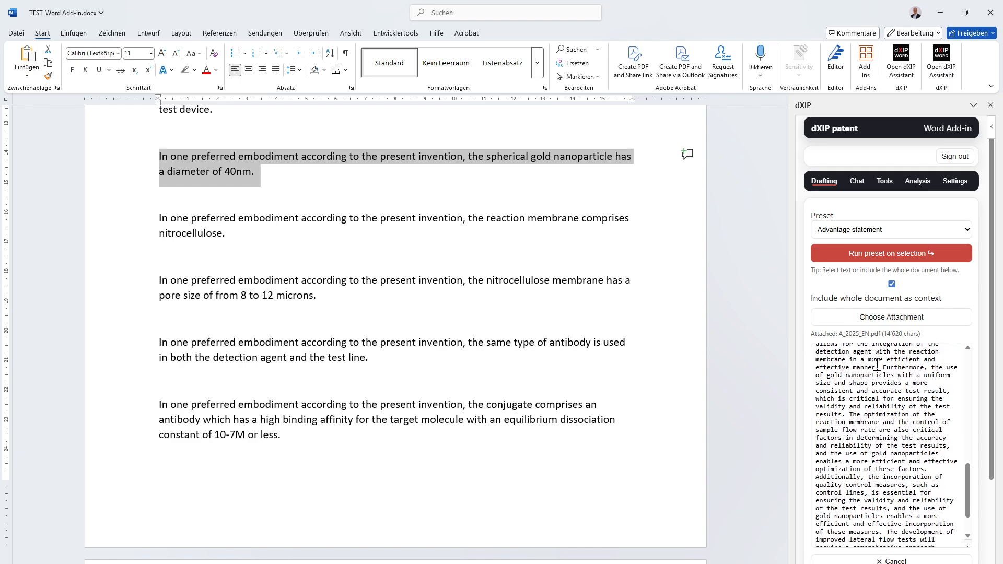
scroll(876, 364, "down", 2)
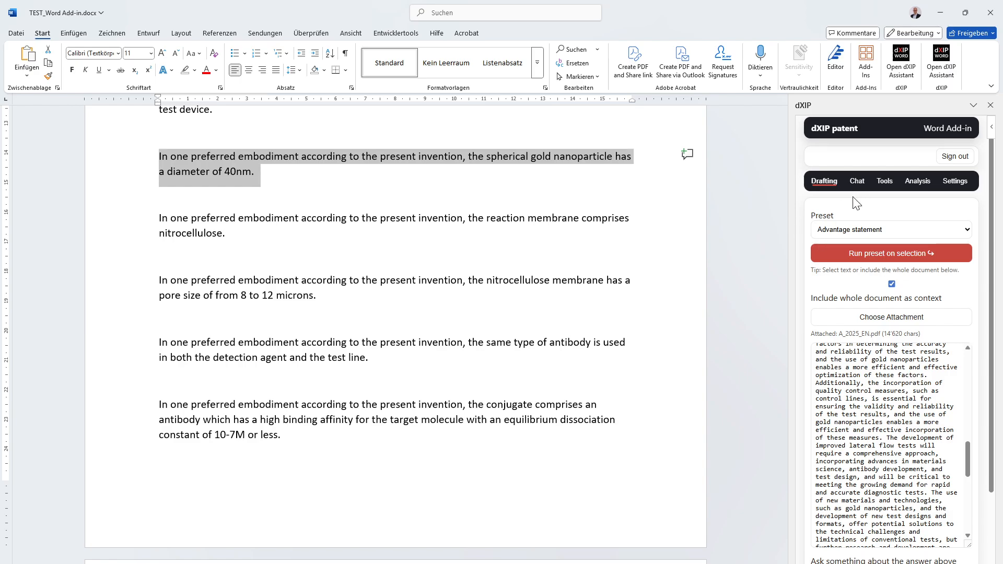
left_click(963, 191)
left_click(824, 181)
scroll(419, 515, "down", 15)
scroll(440, 496, "up", 15)
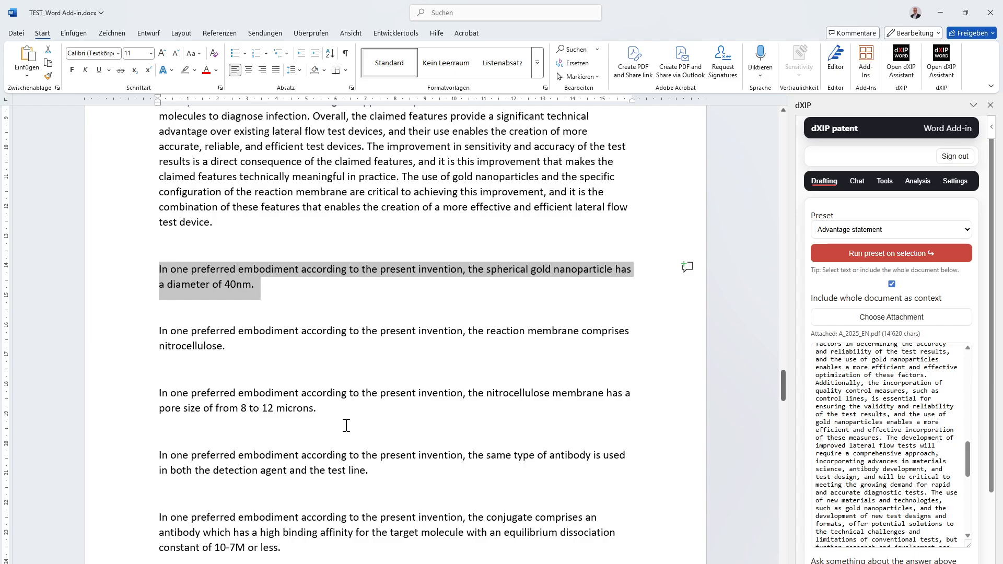
- Run the Improve text (general) preset on the 40nm spherical gold nanoparticle paragraph, with the whole document included as context
left_click(868, 232)
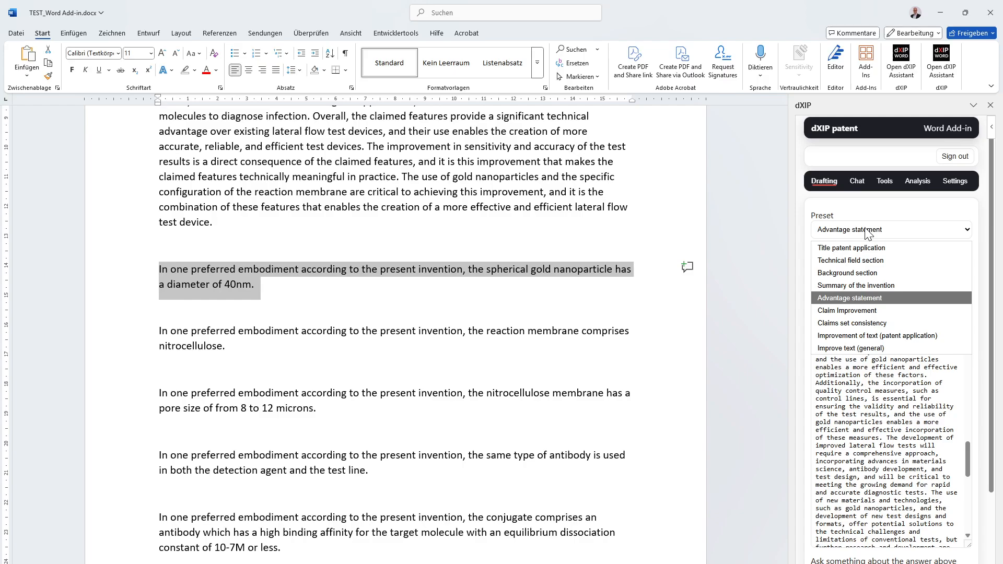
left_click(296, 339)
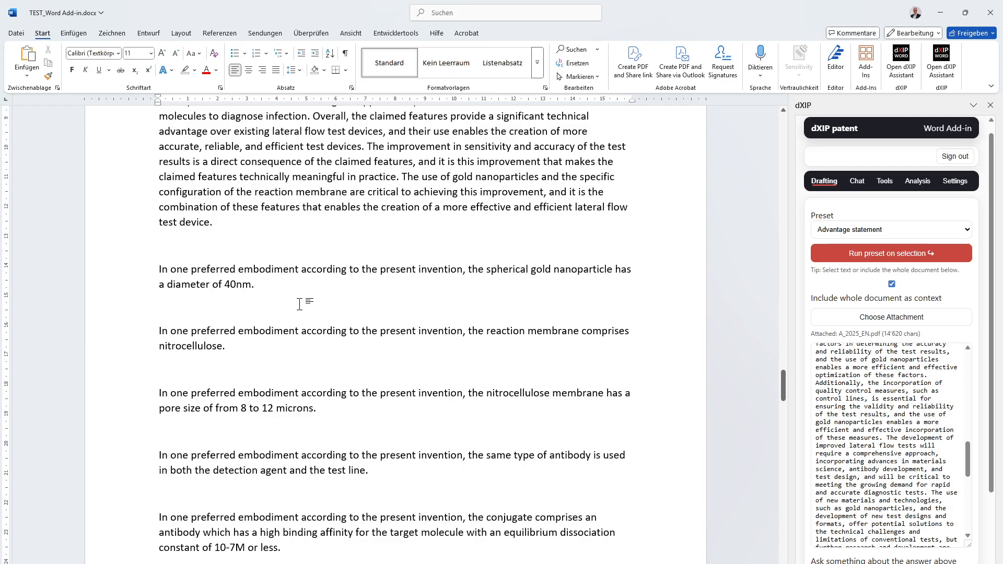
left_click_drag(290, 304, 158, 271)
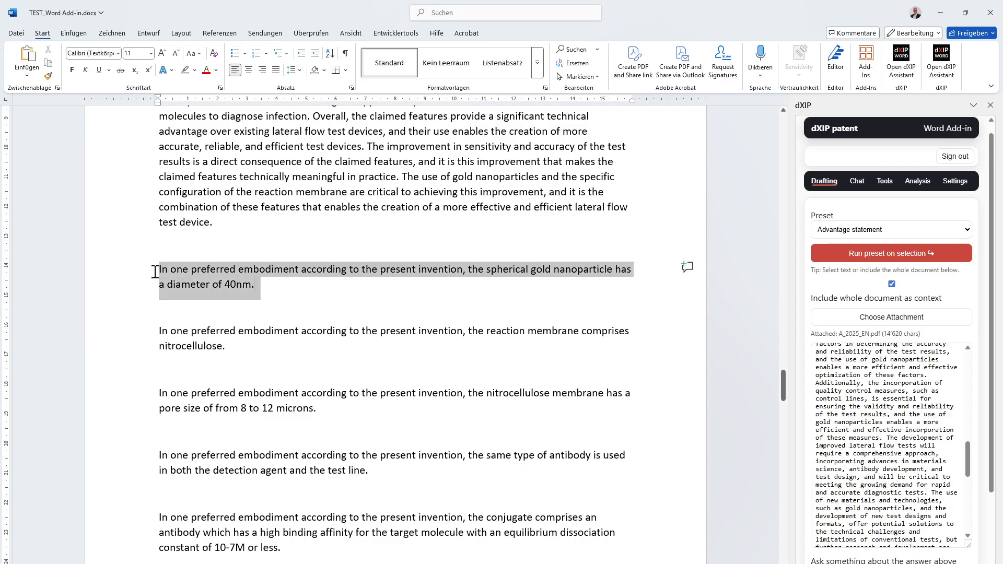
left_click(872, 233)
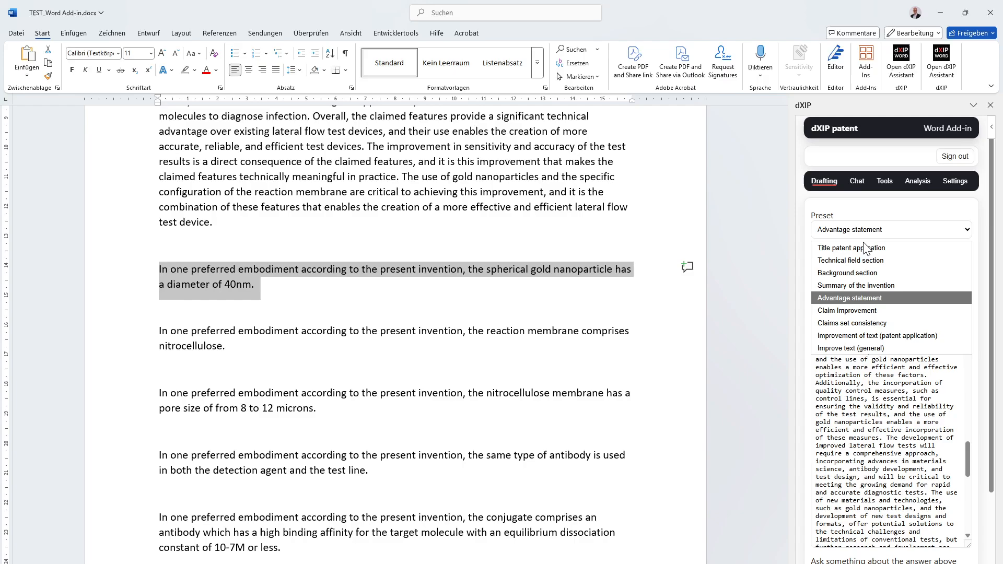
left_click(879, 342)
left_click(875, 256)
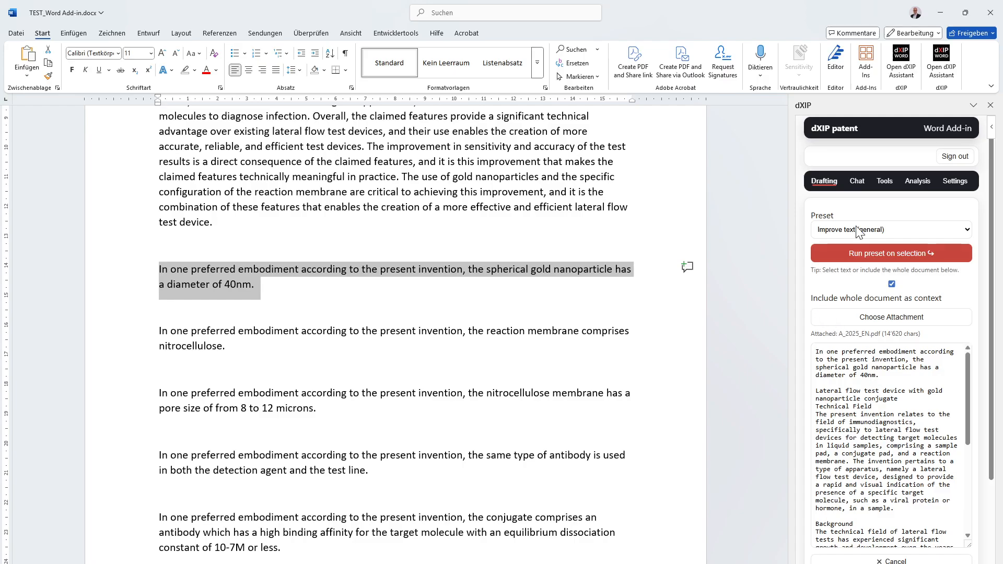
- Ask the chat "How big are the particles ?" with the whole document as context, and review the answer alongside the document text
left_click(857, 188)
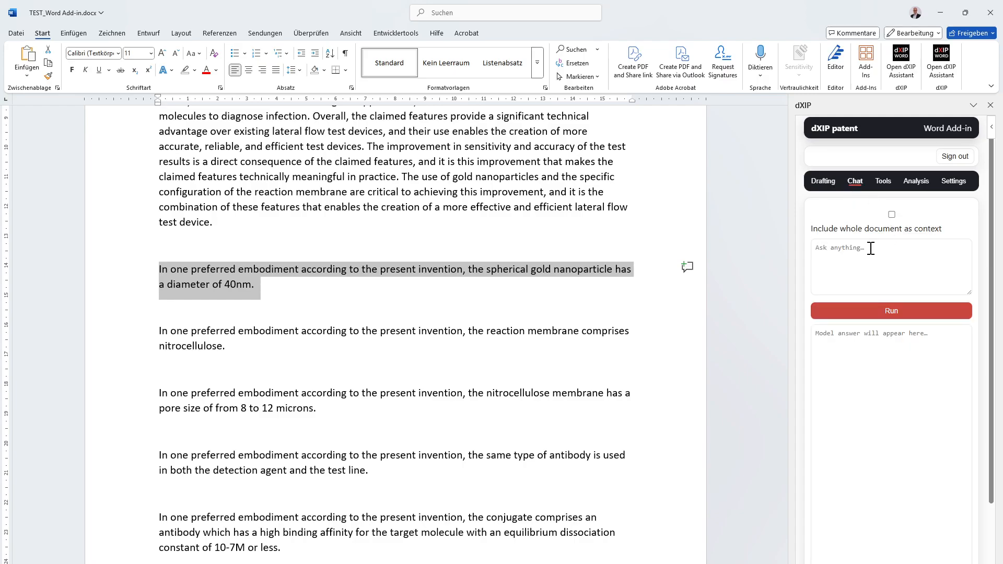
left_click(891, 251)
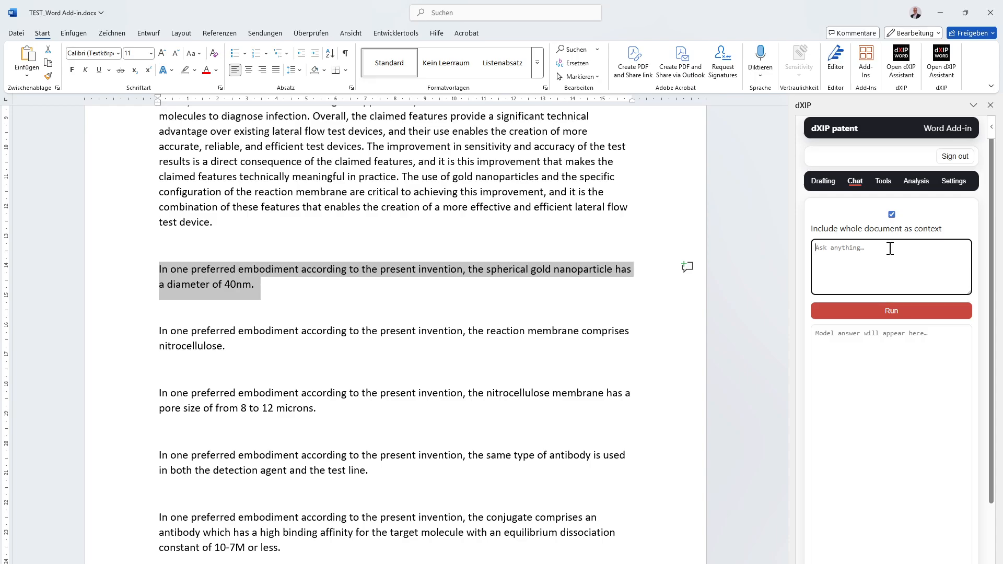
type("How big are the partic")
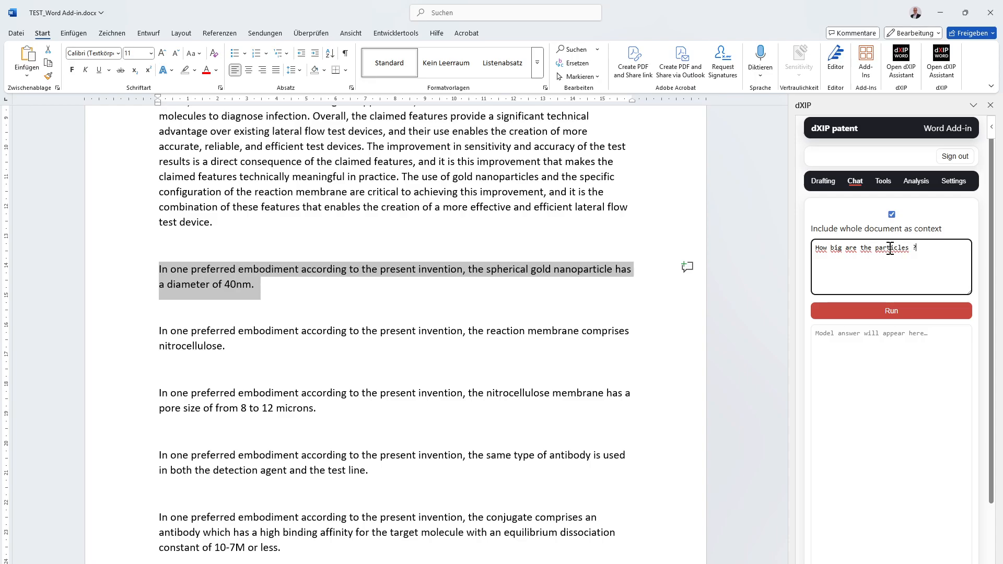
left_click(937, 315)
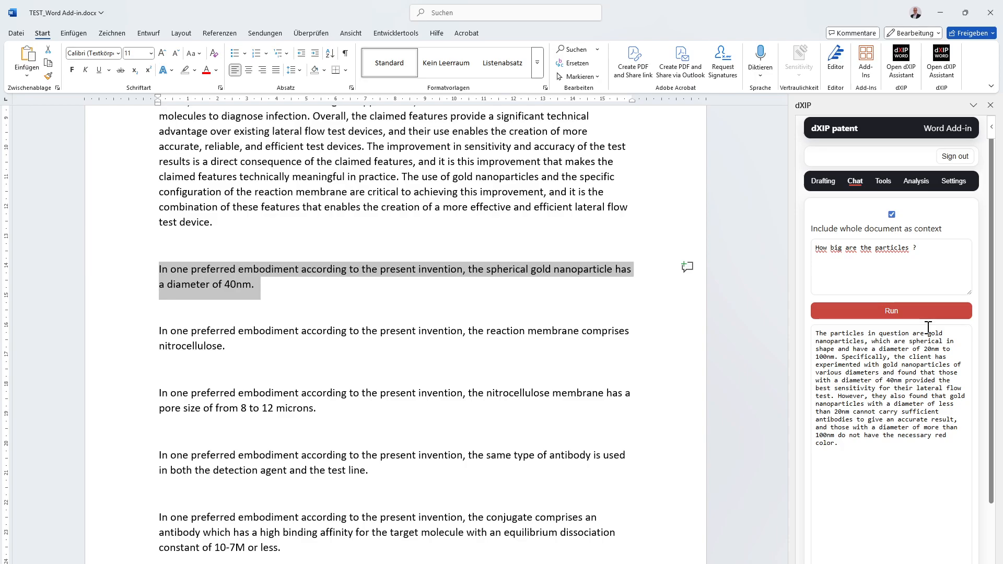
left_click(483, 194)
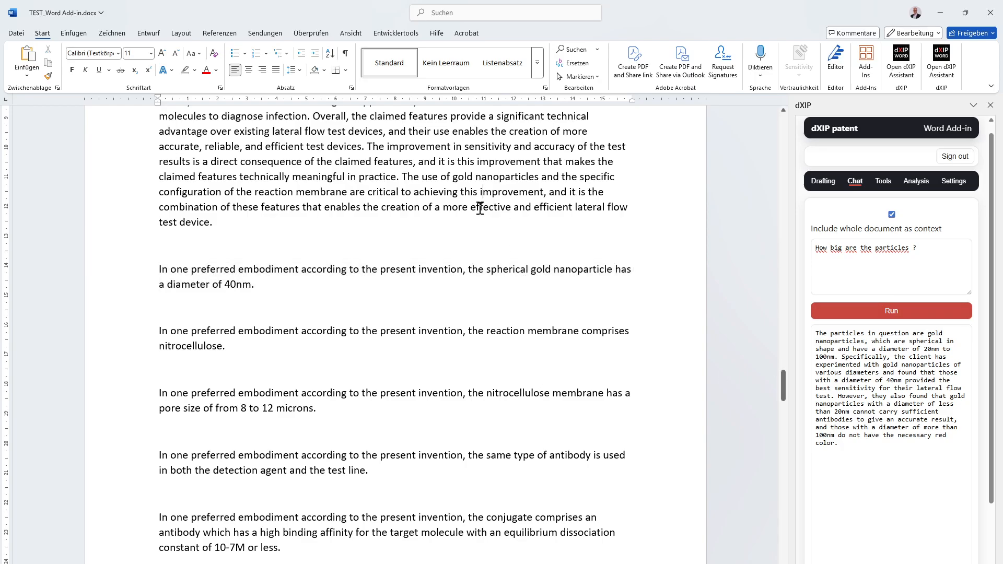
scroll(480, 209, "up", 15)
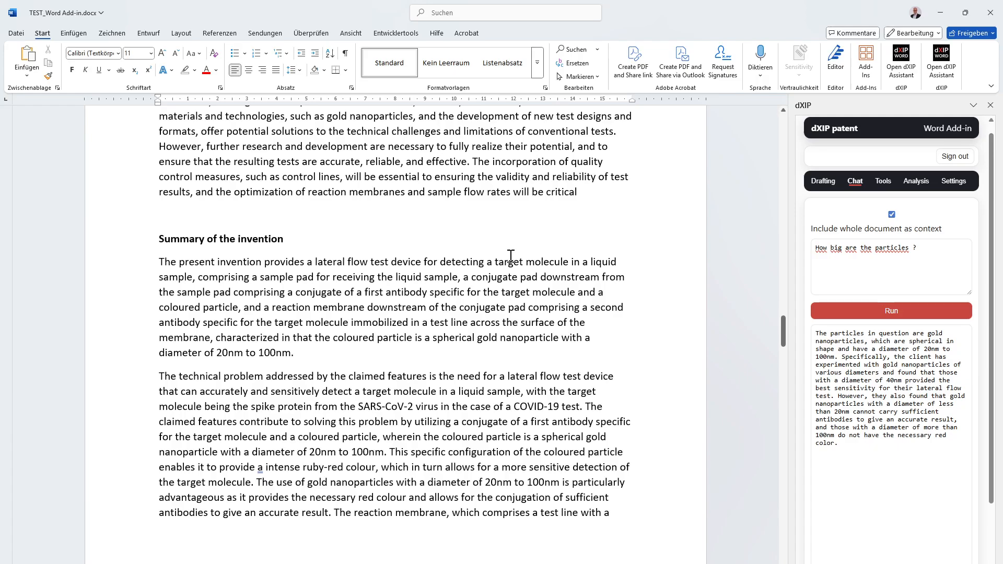
scroll(511, 256, "up", 10)
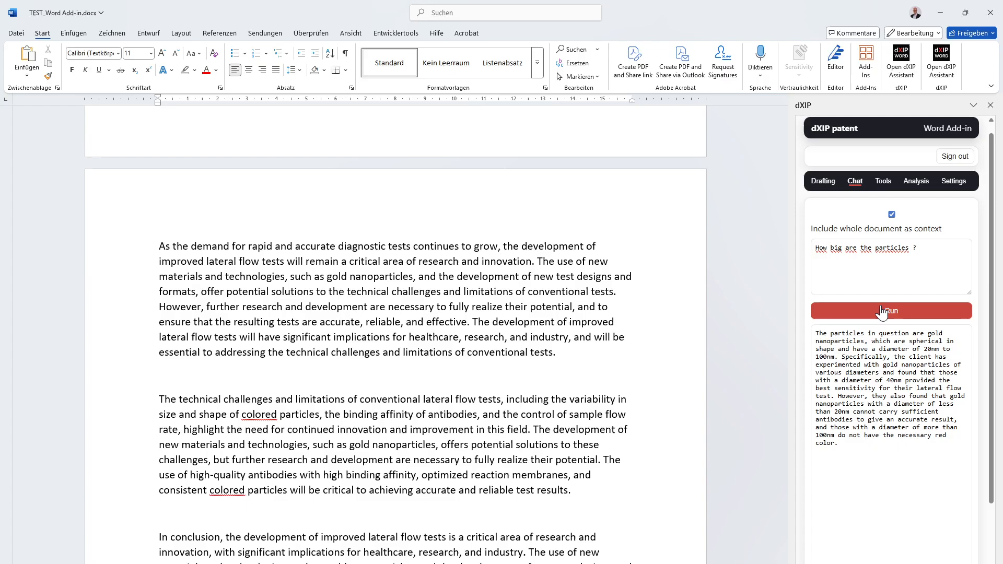
scroll(881, 364, "down", 1)
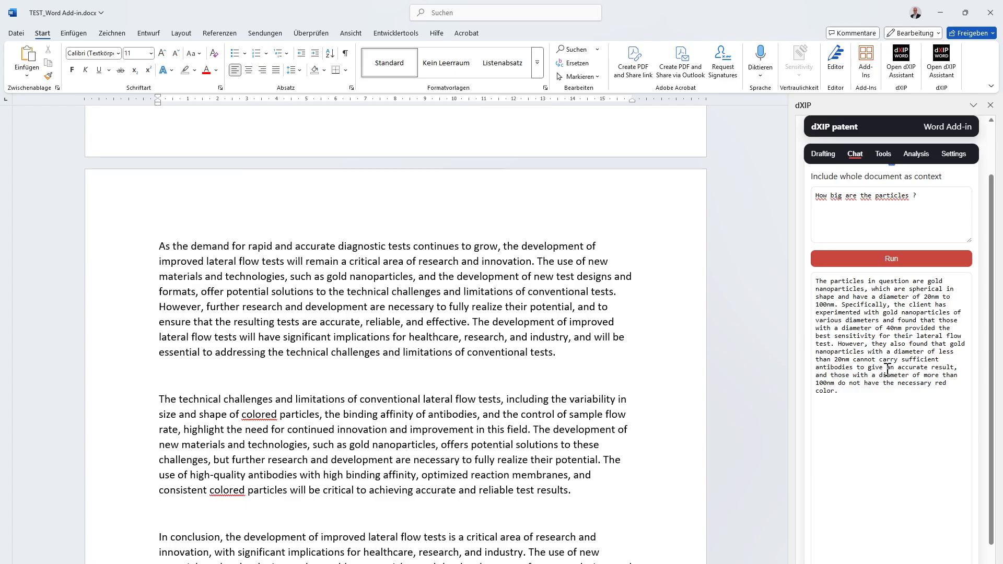
scroll(874, 372, "up", 2)
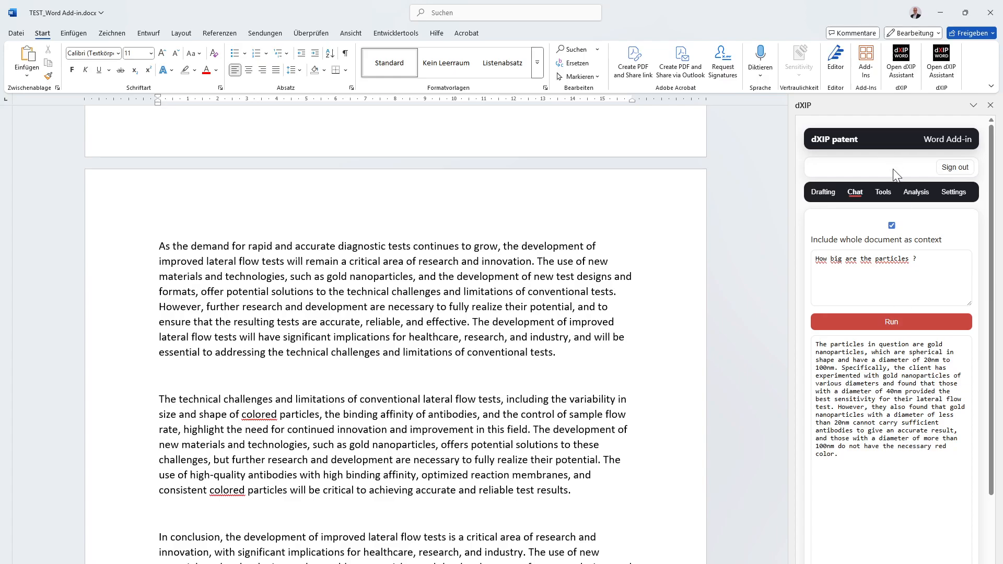
- Place the cursor on the empty line under "Detailed description of embodiments" and generate the reference list for the document
left_click(885, 193)
scroll(506, 366, "up", 2)
scroll(505, 366, "down", 3)
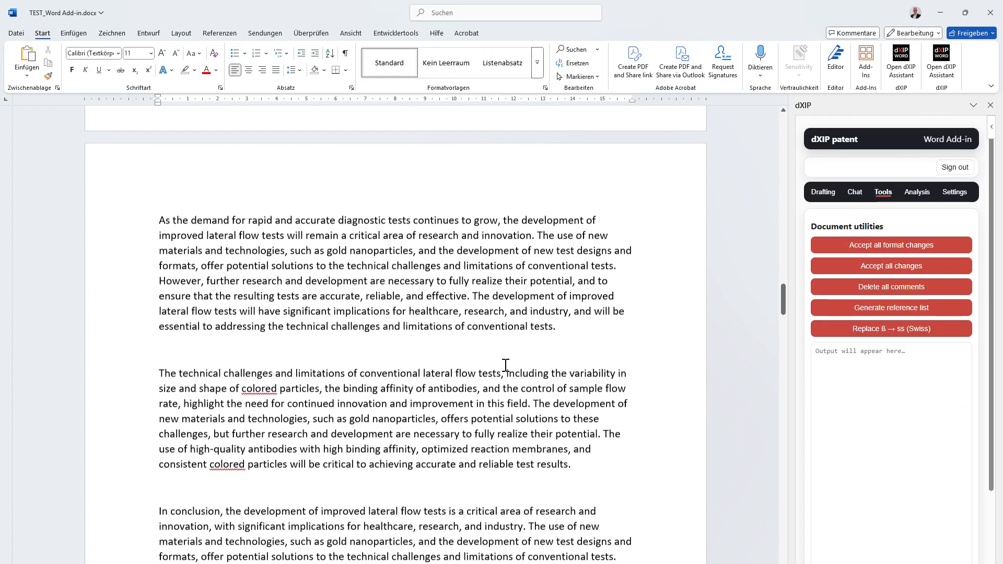
scroll(510, 366, "up", 12)
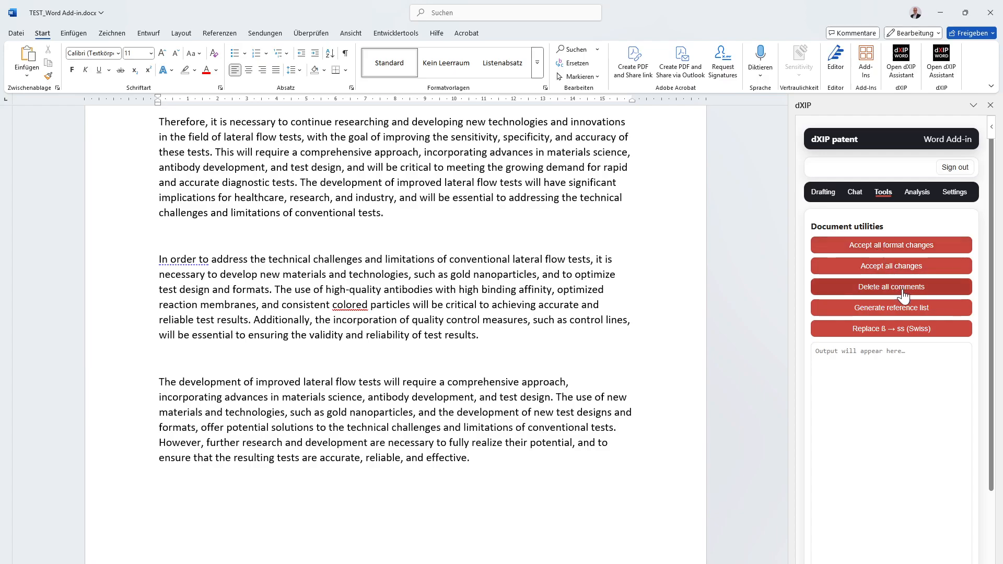
scroll(460, 365, "down", 15)
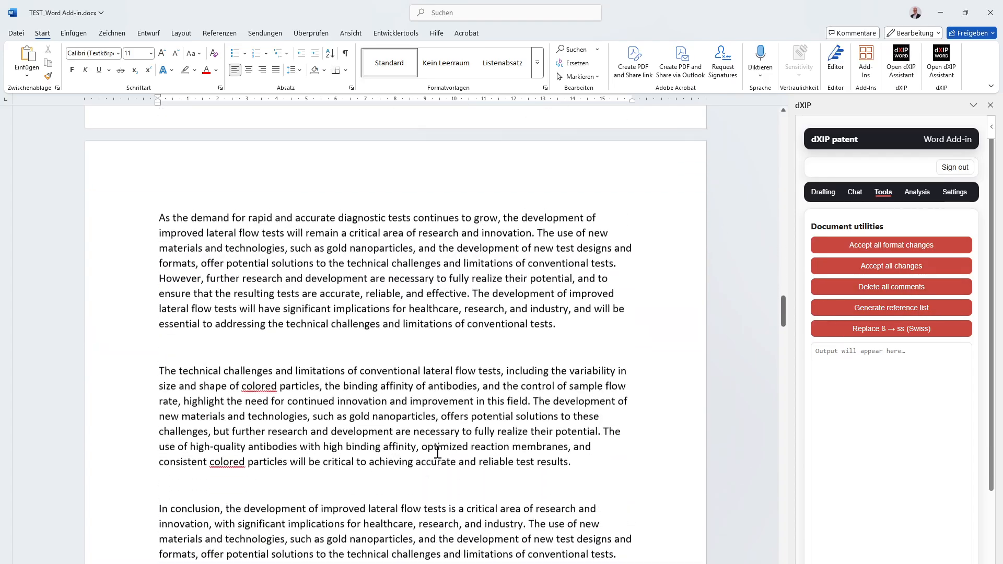
scroll(462, 402, "down", 20)
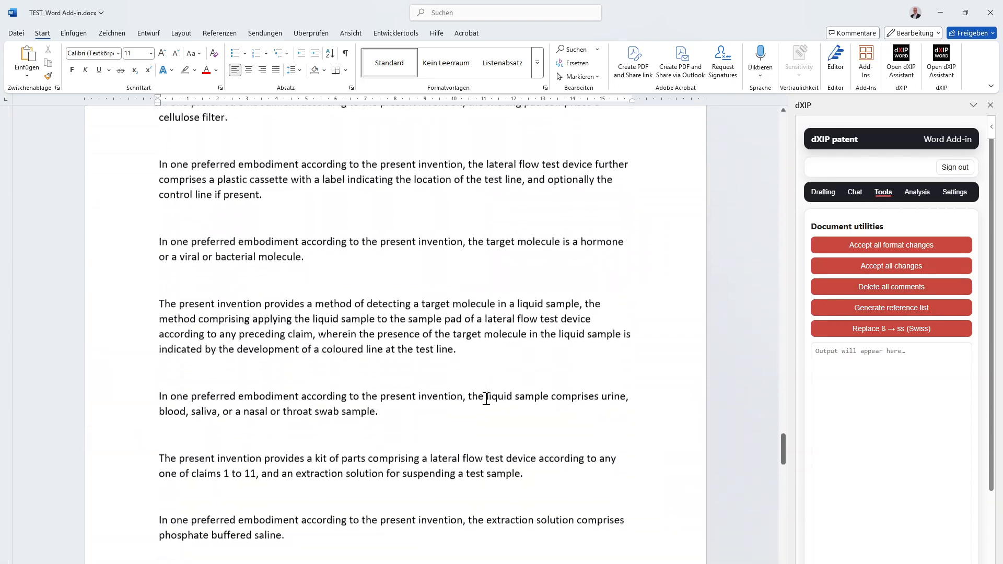
scroll(486, 400, "up", 20)
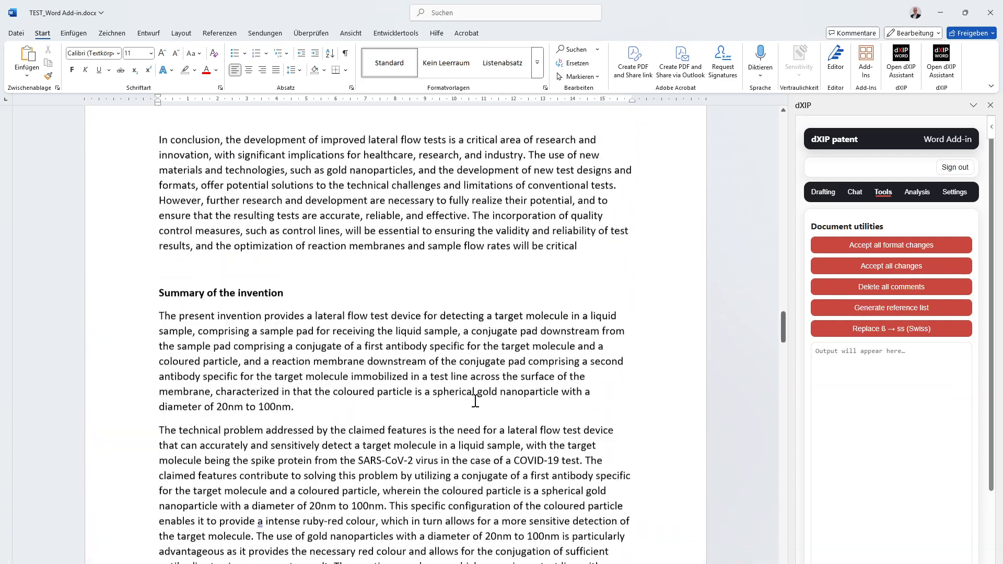
scroll(470, 402, "down", 20)
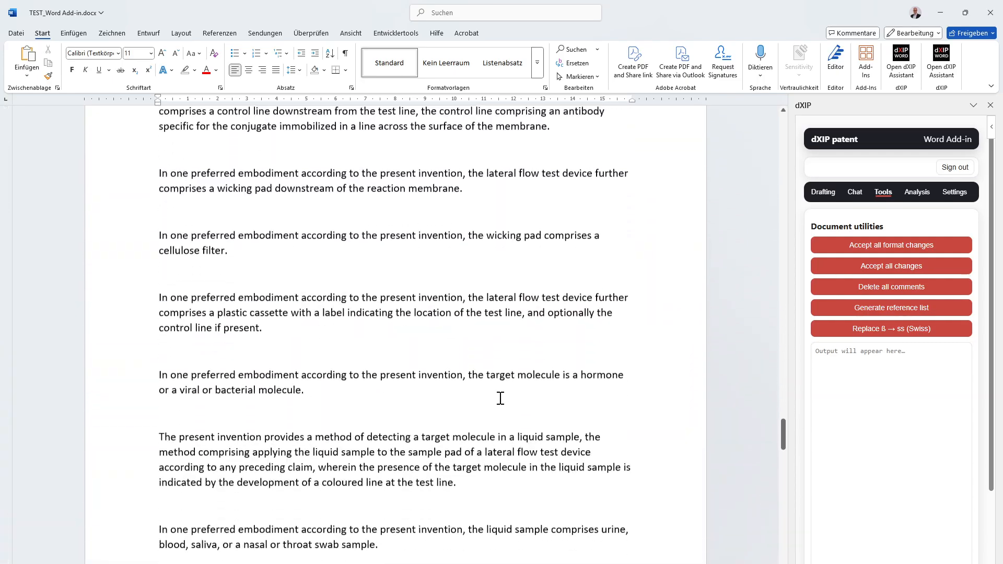
scroll(500, 400, "down", 4)
left_click(181, 127)
scroll(186, 146, "up", 3)
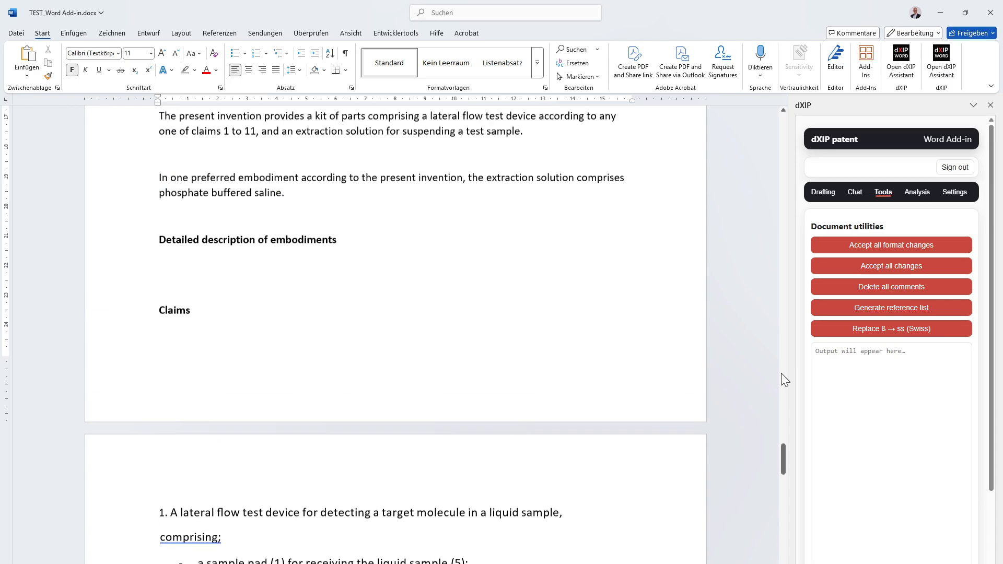
left_click(919, 319)
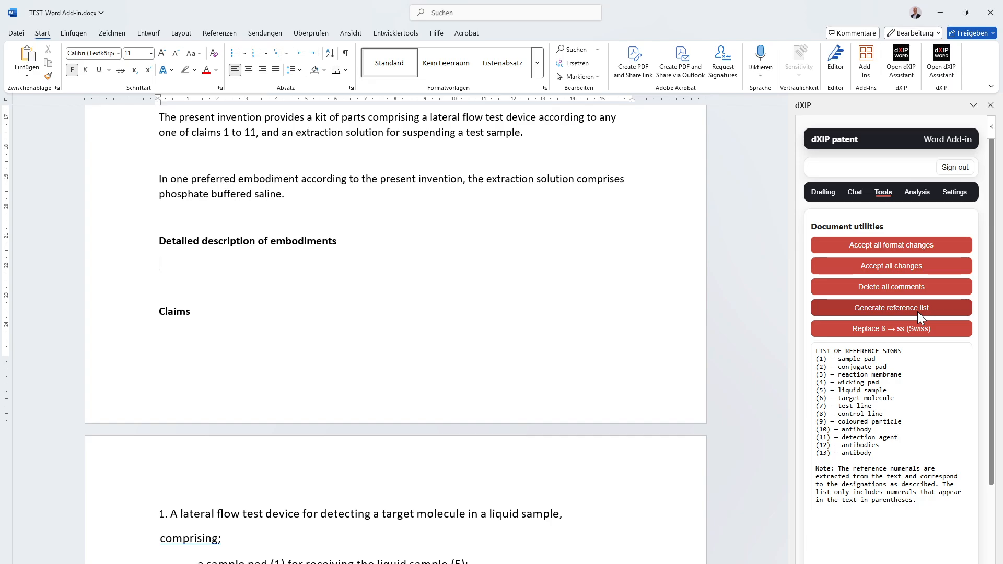
- Delete the note about extracted reference numerals below the LIST OF REFERENCE SIGNS and check the remaining entries
scroll(700, 312, "down", 2)
scroll(700, 311, "down", 20)
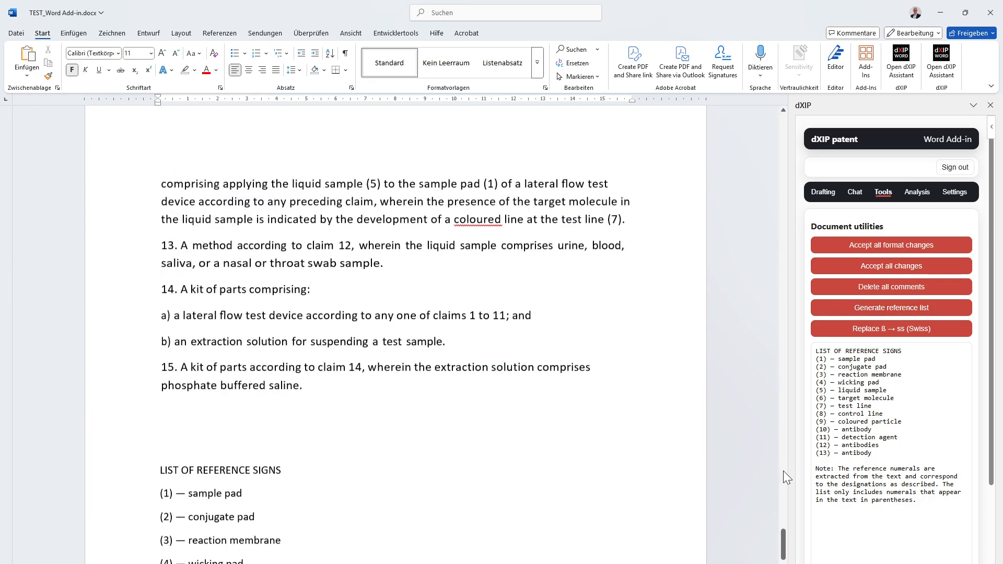
scroll(672, 519, "up", 3)
scroll(571, 488, "down", 2)
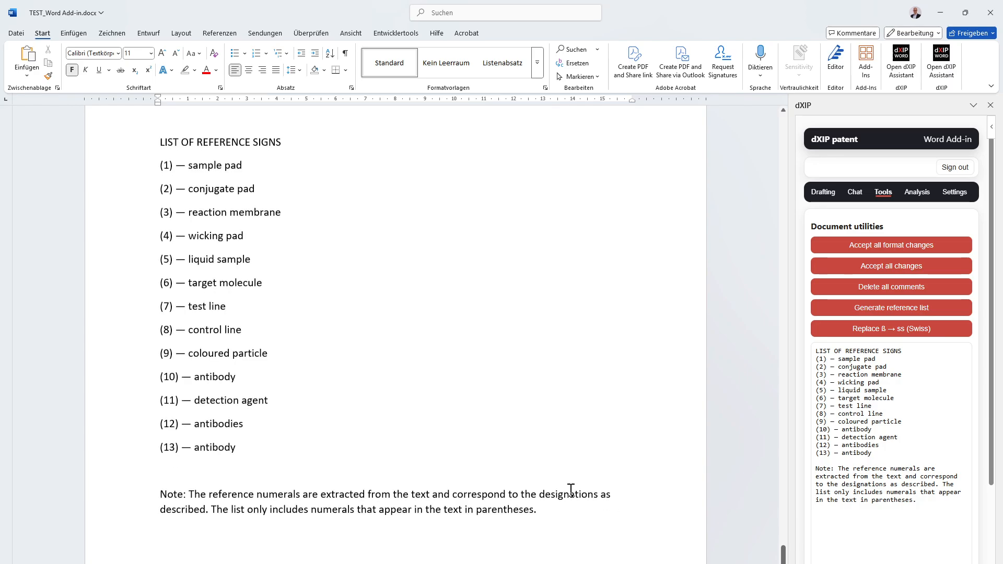
left_click_drag(575, 507, 189, 495)
left_click_drag(128, 490, 118, 496)
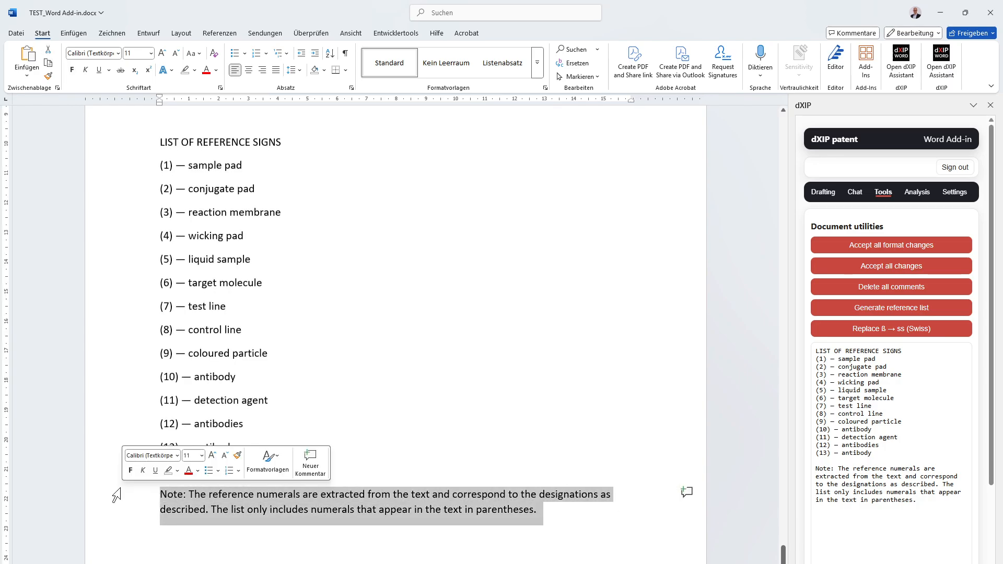
key("Delete")
left_click_drag(251, 463, 44, 142)
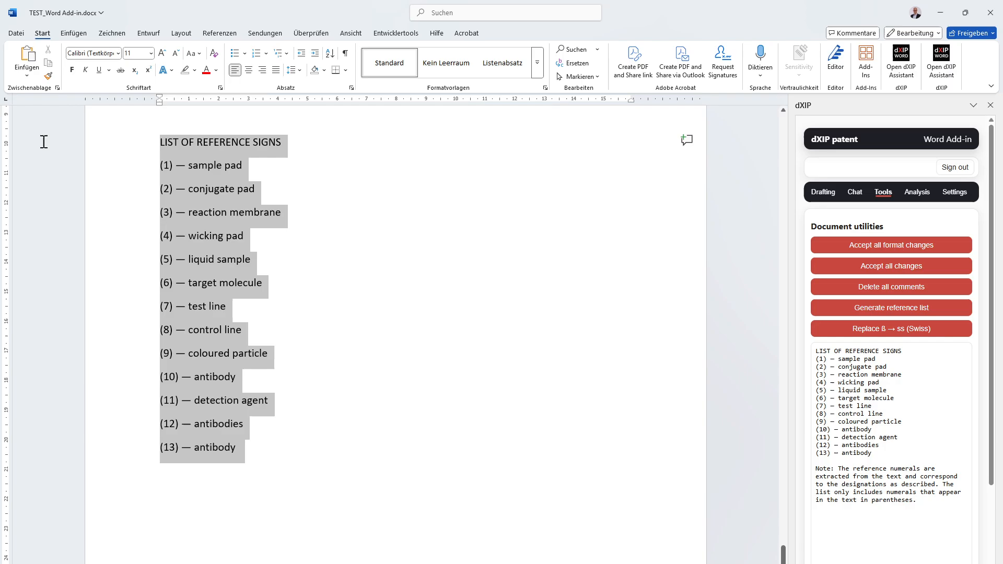
left_click(428, 316)
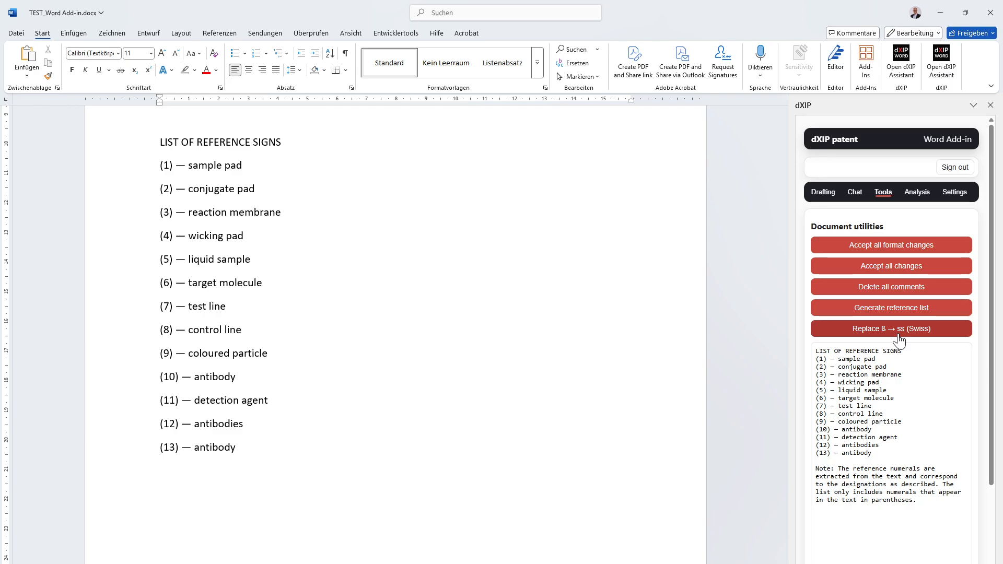
- Select the claim set together with its Claims heading, run the Claims dependencies check and look over its findings
left_click(917, 193)
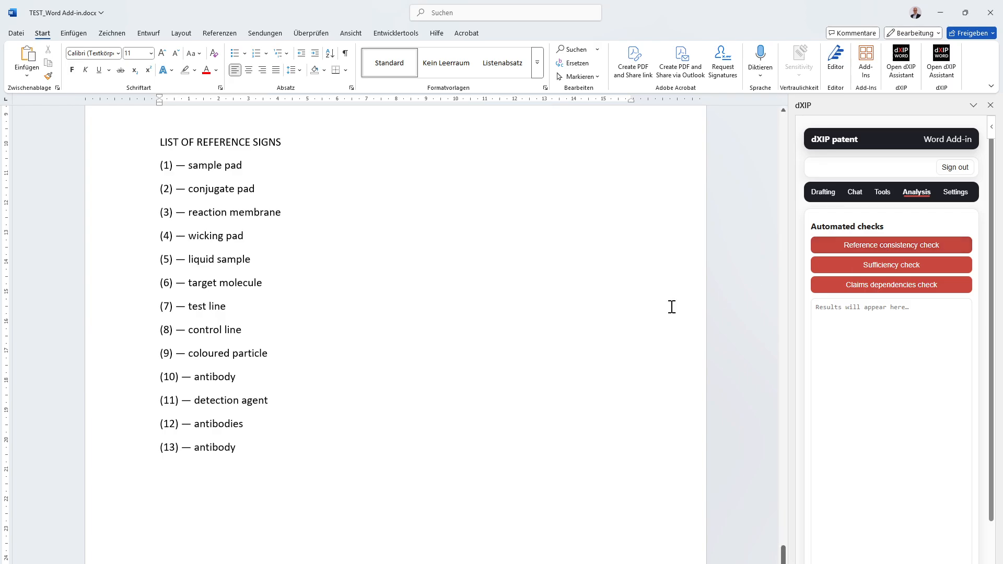
scroll(542, 513, "up", 8)
left_click_drag(303, 433, 150, 184)
left_click(895, 248)
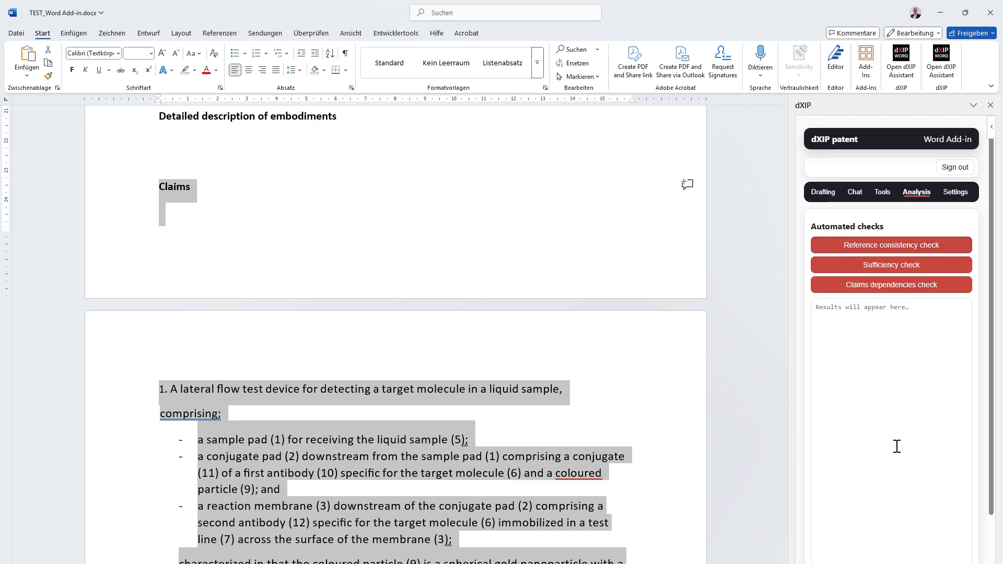
left_click(902, 287)
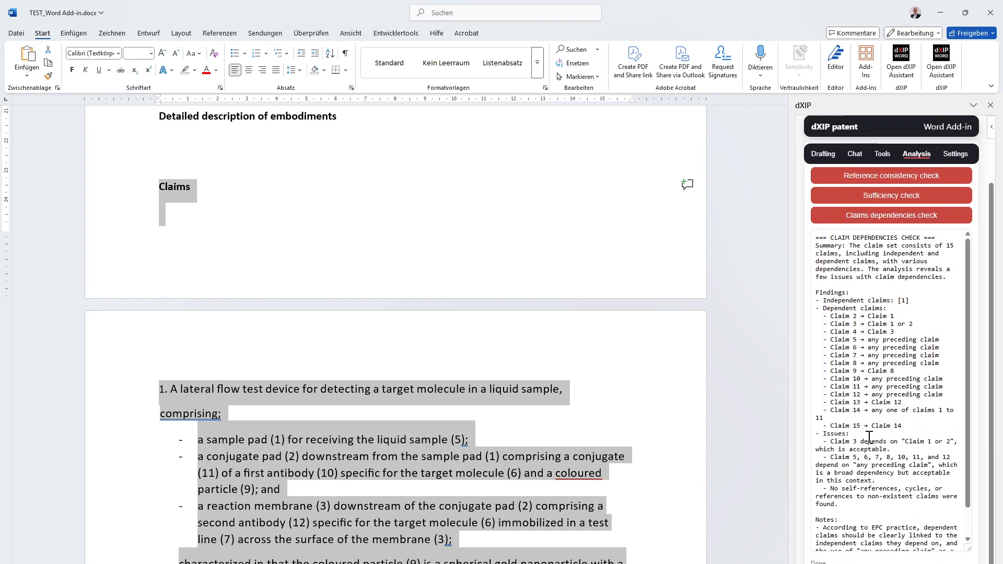
scroll(867, 436, "up", 2)
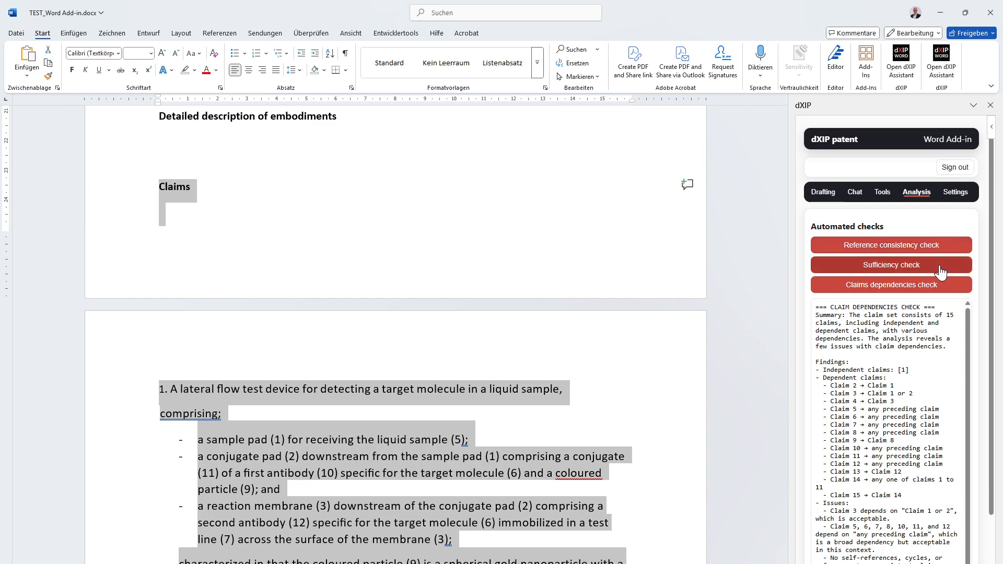
- Look through the model, temperature, role and task presets in the add-in's LLM settings, widening the dXIP pane for readability
left_click(955, 192)
scroll(925, 390, "down", 1)
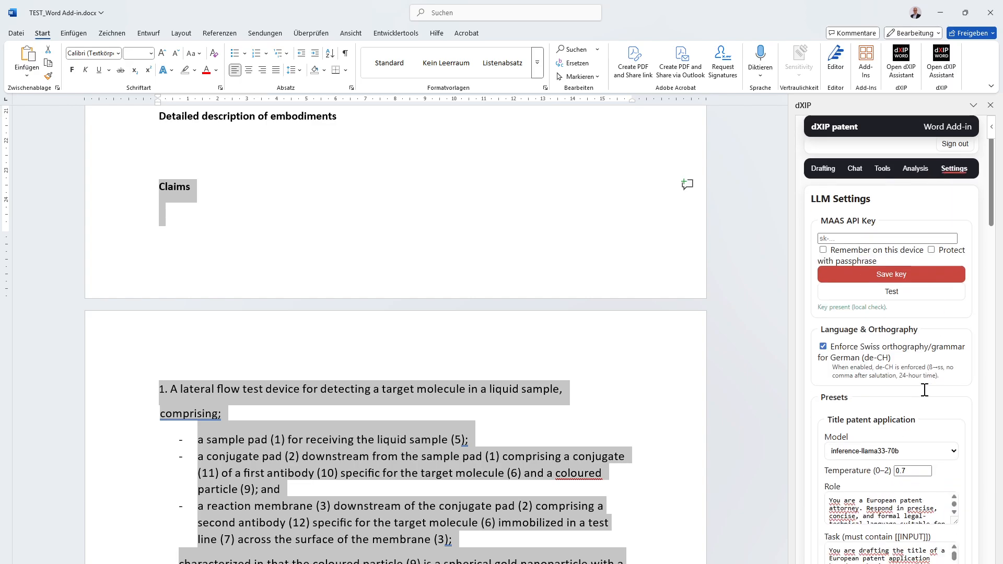
scroll(925, 390, "down", 7)
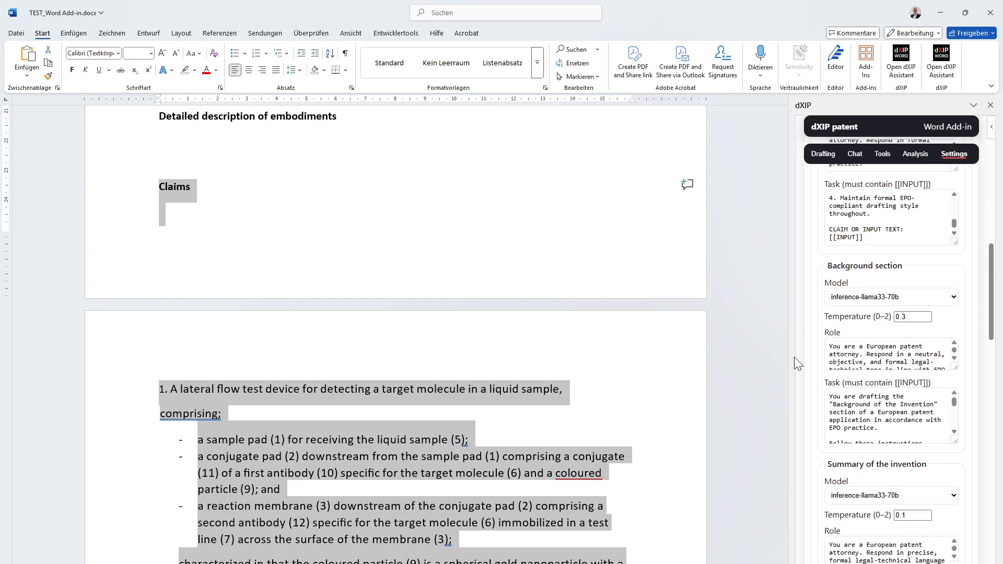
left_click_drag(779, 359, 699, 361)
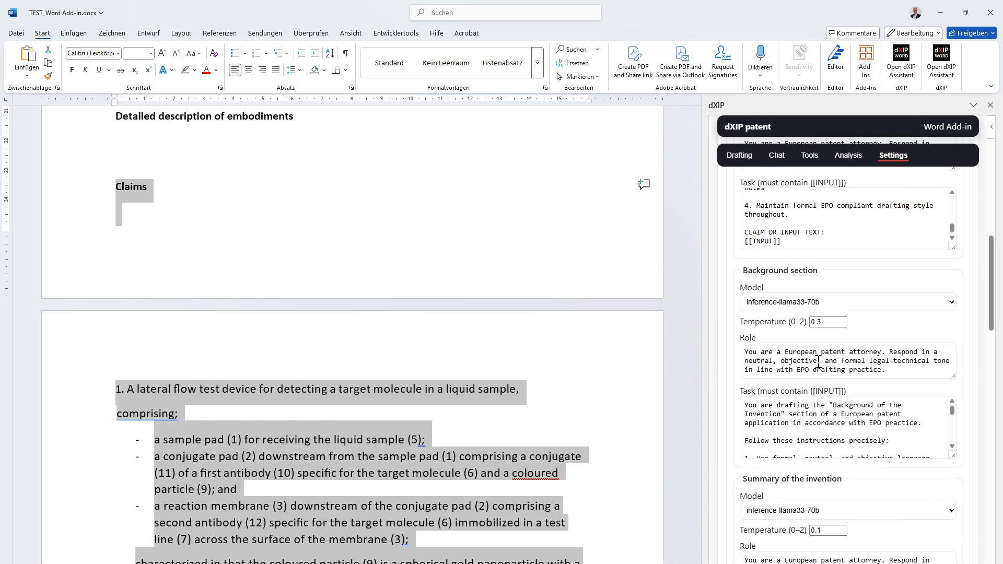
scroll(819, 361, "down", 15)
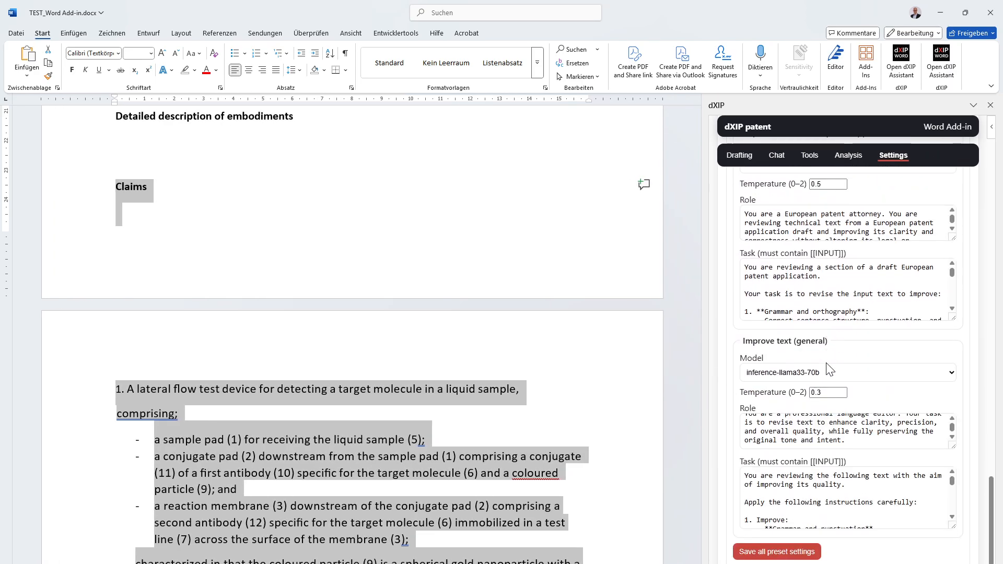
- Turn off the enforcement of Swiss orthography/grammar for German (de-CH) in the Language & Orthography settings
scroll(828, 372, "up", 8)
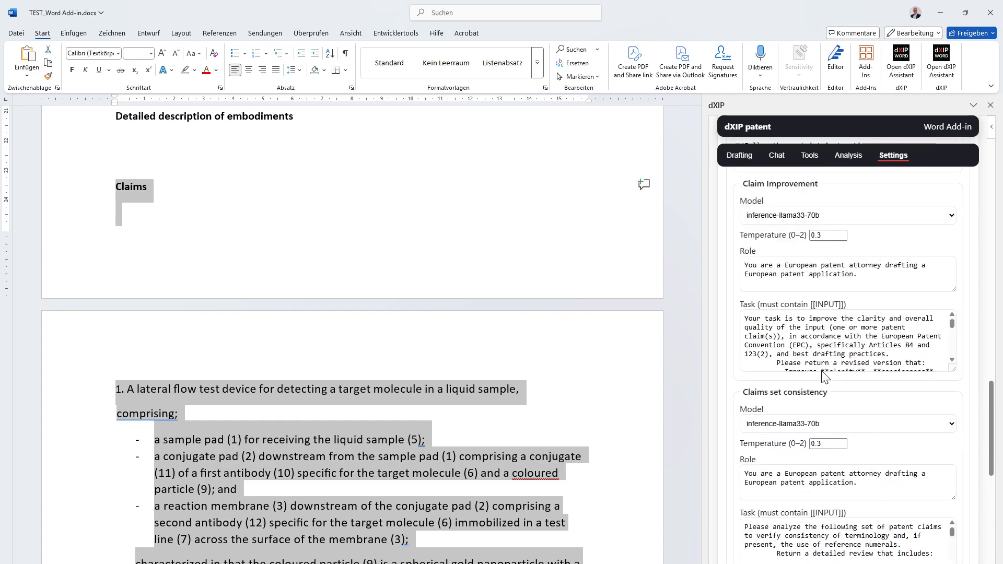
scroll(826, 375, "up", 10)
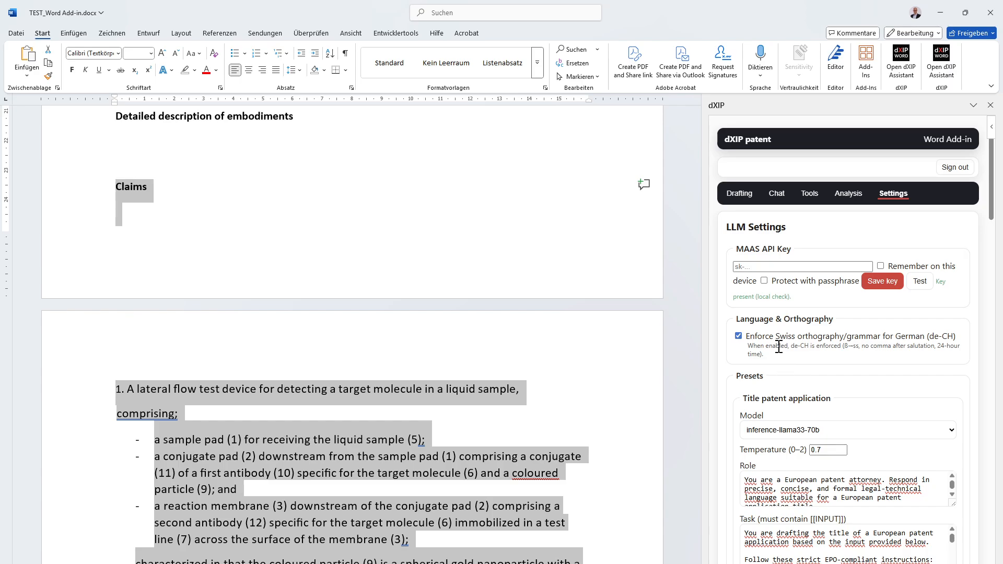
left_click(737, 338)
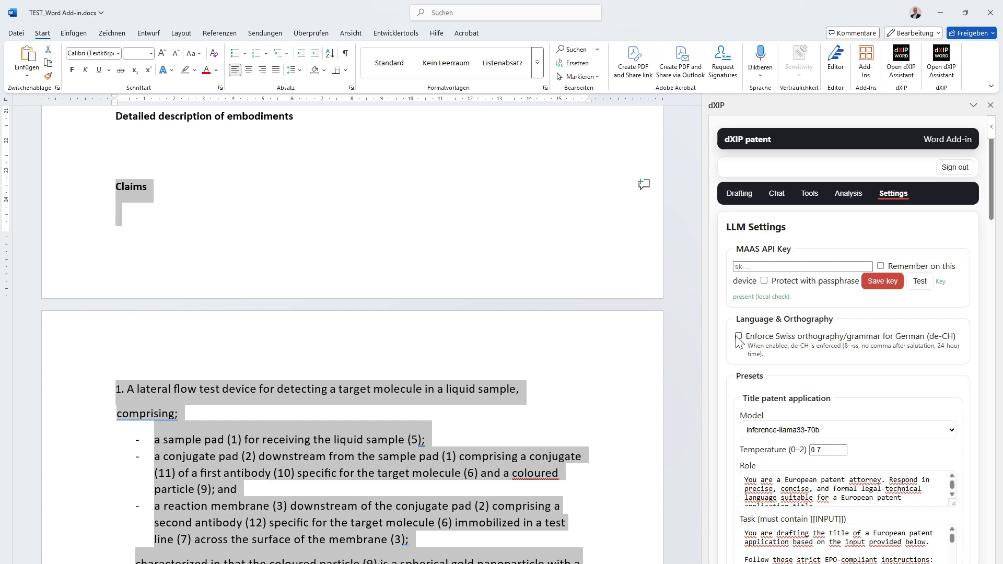